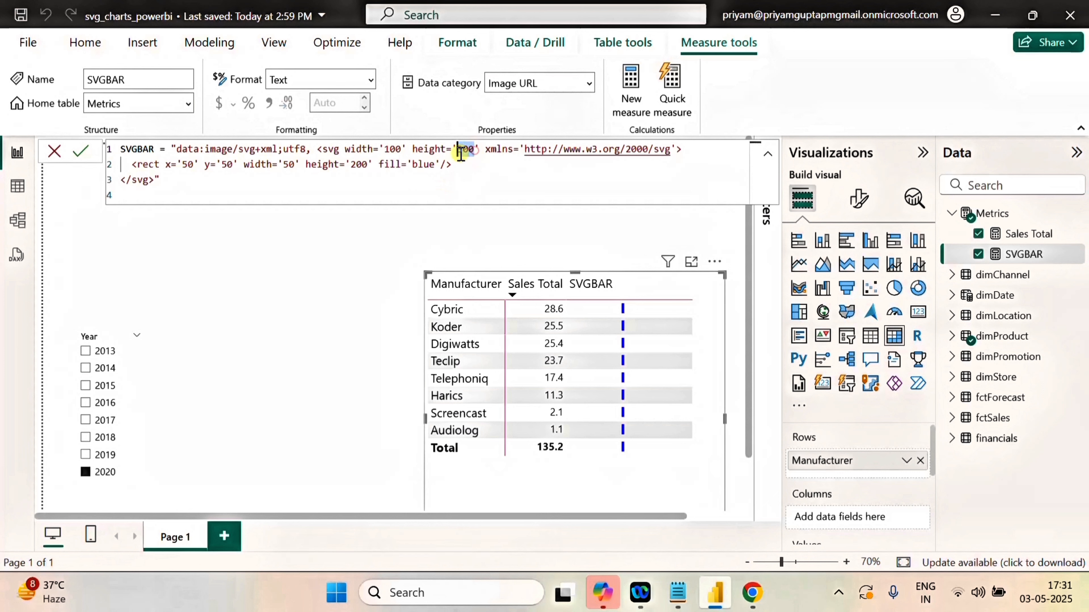
# In the SVGBAR measure, set the svg element's height to 25 and the rect's x and y to 0.
pyautogui.write('25')
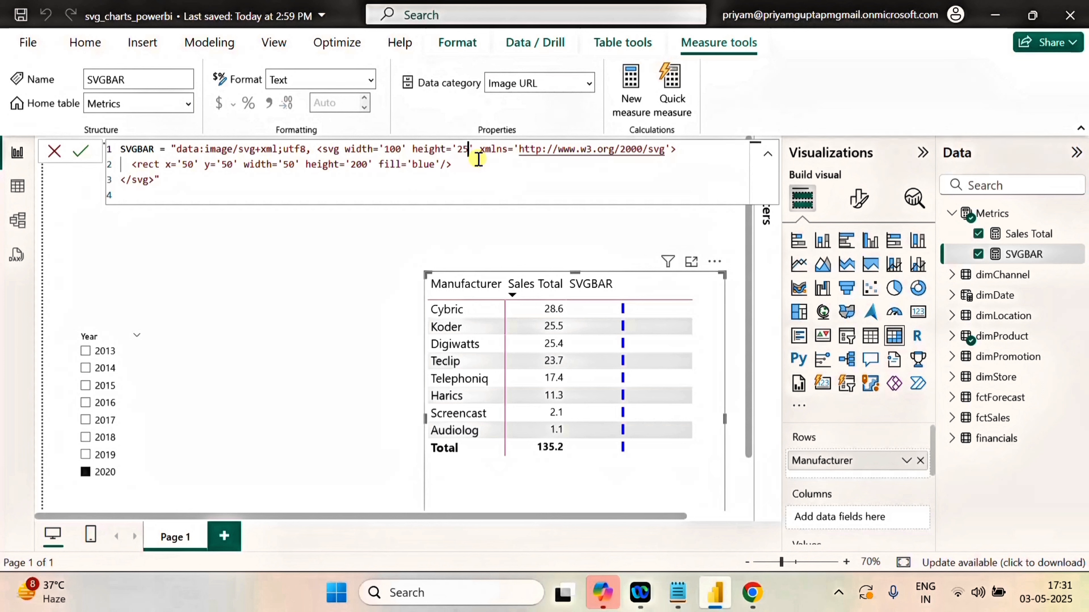
pyautogui.doubleClick(188, 165)
pyautogui.press('BackSpace')
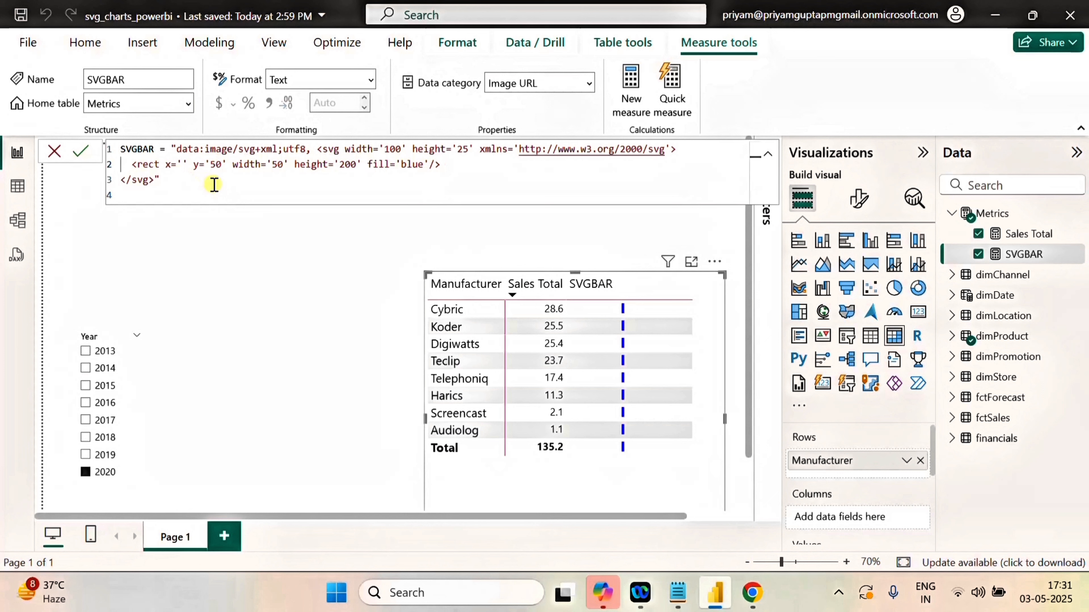
pyautogui.write('0')
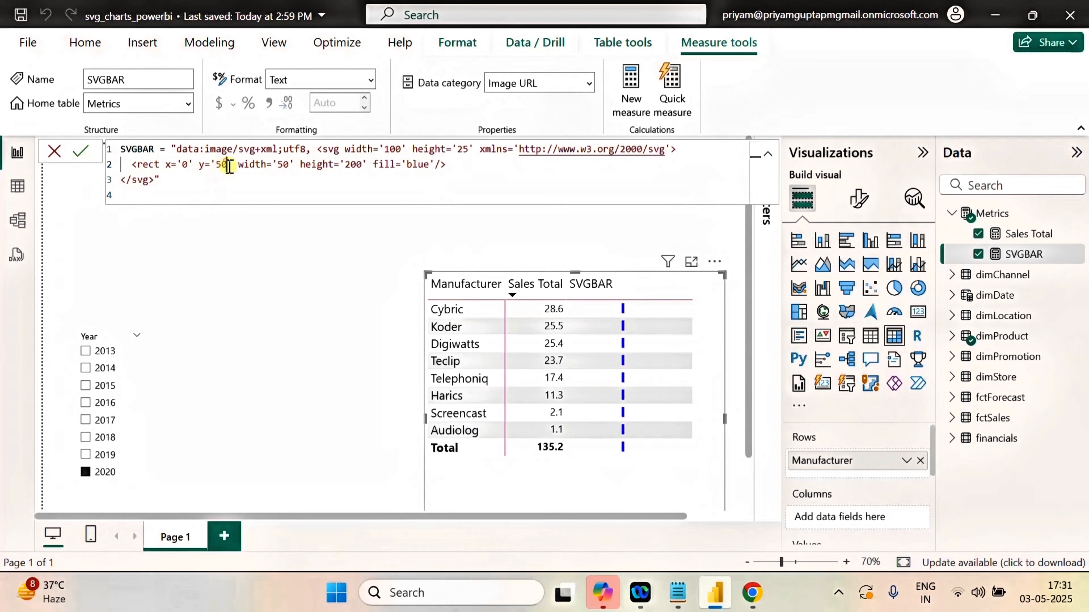
pyautogui.click(228, 165)
pyautogui.press('BackSpace')
pyautogui.press('BackSpace')
pyautogui.write('0')
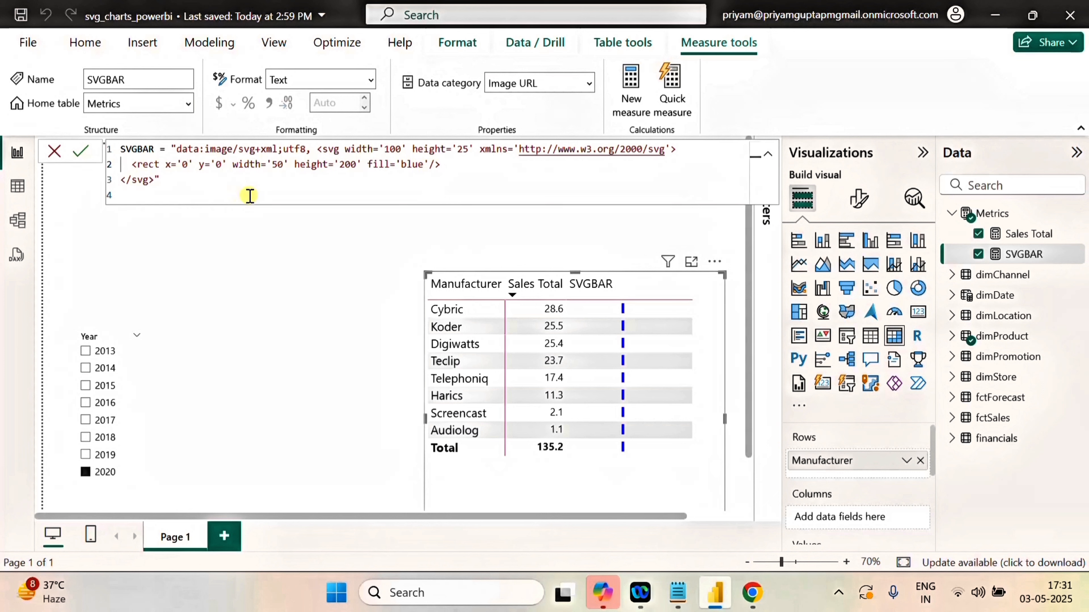
# Set the rect's width to 100 in the SVGBAR formula.
pyautogui.click(295, 167)
pyautogui.click(277, 165)
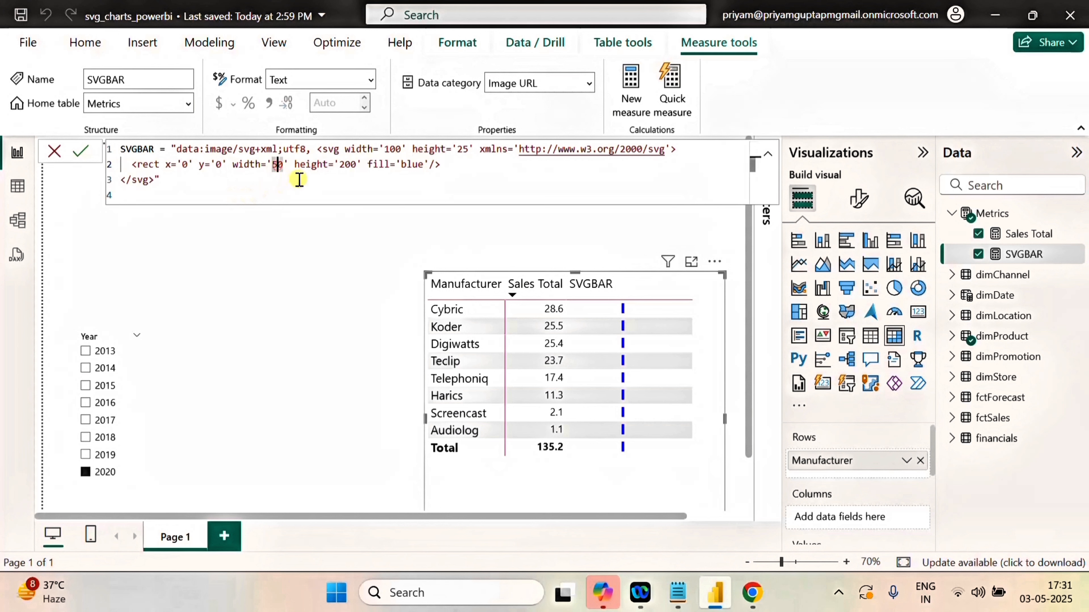
pyautogui.press('Delete')
pyautogui.write('25')
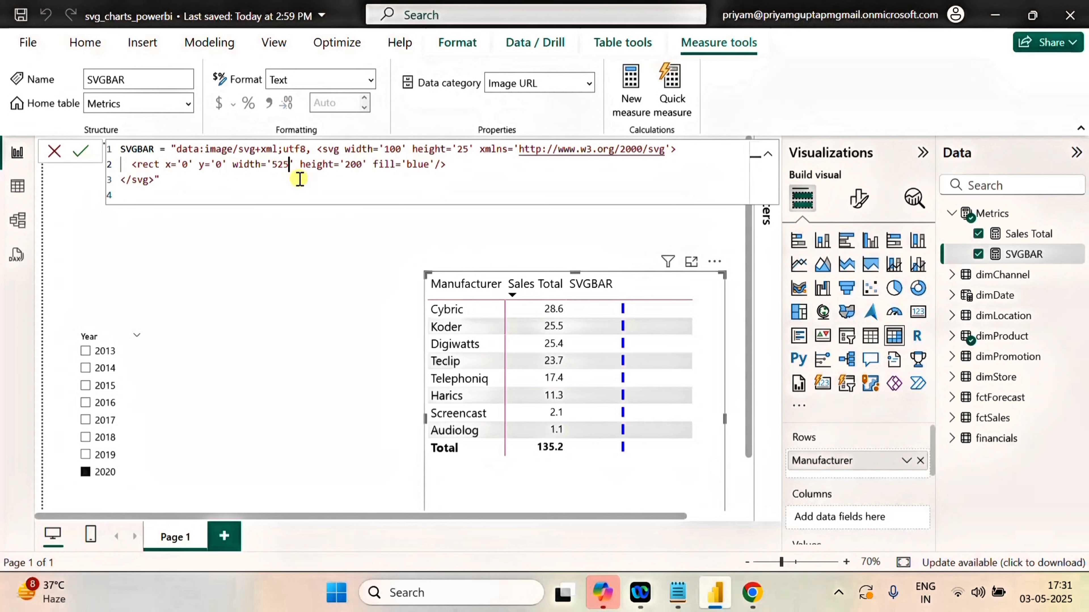
pyautogui.press('BackSpace')
pyautogui.press('BackSpace')
pyautogui.press('BackSpace')
pyautogui.write('1')
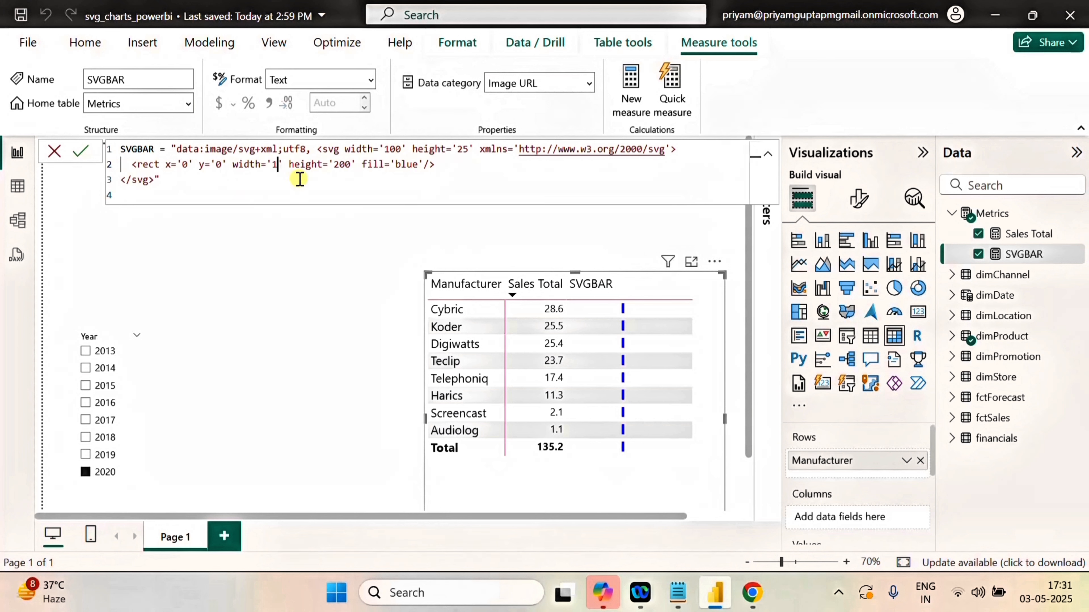
pyautogui.write('00')
# Set the rect's height to 25 and apply the SVGBAR measure formula.
pyautogui.doubleClick(352, 165)
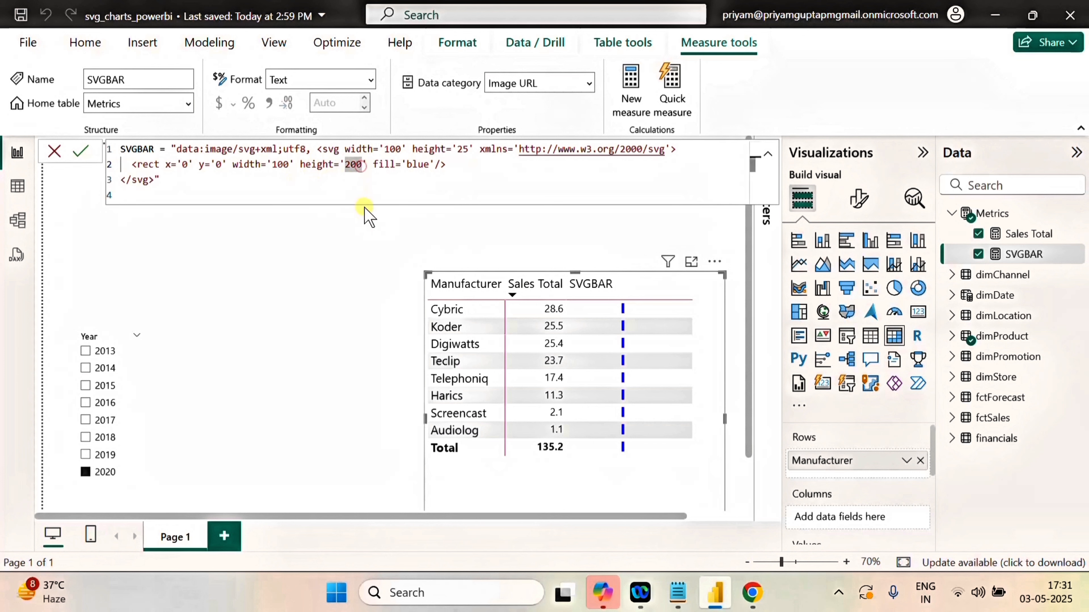
pyautogui.press('BackSpace')
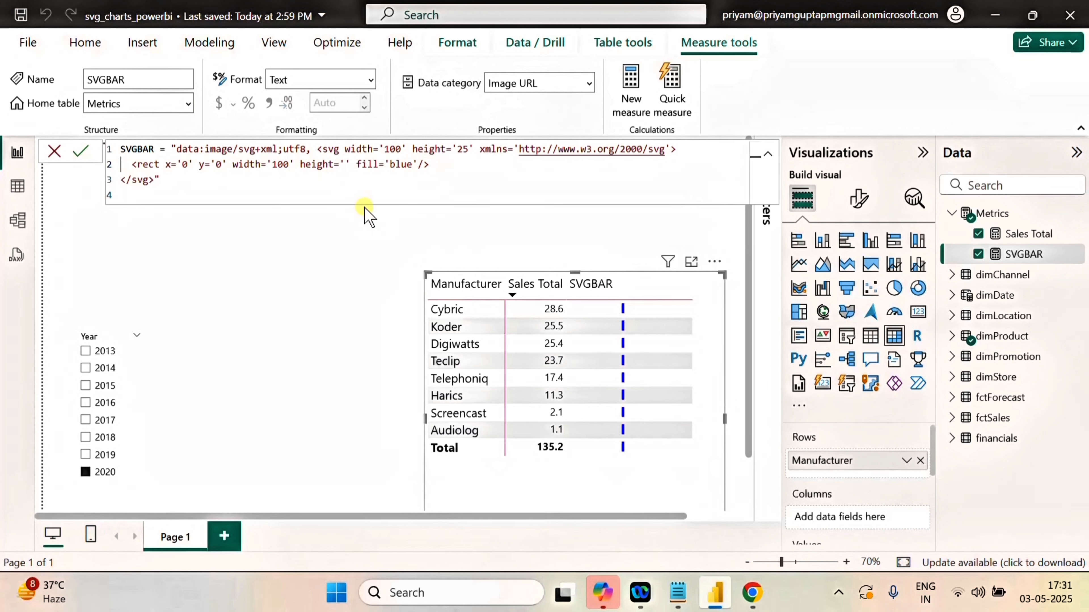
pyautogui.write('25')
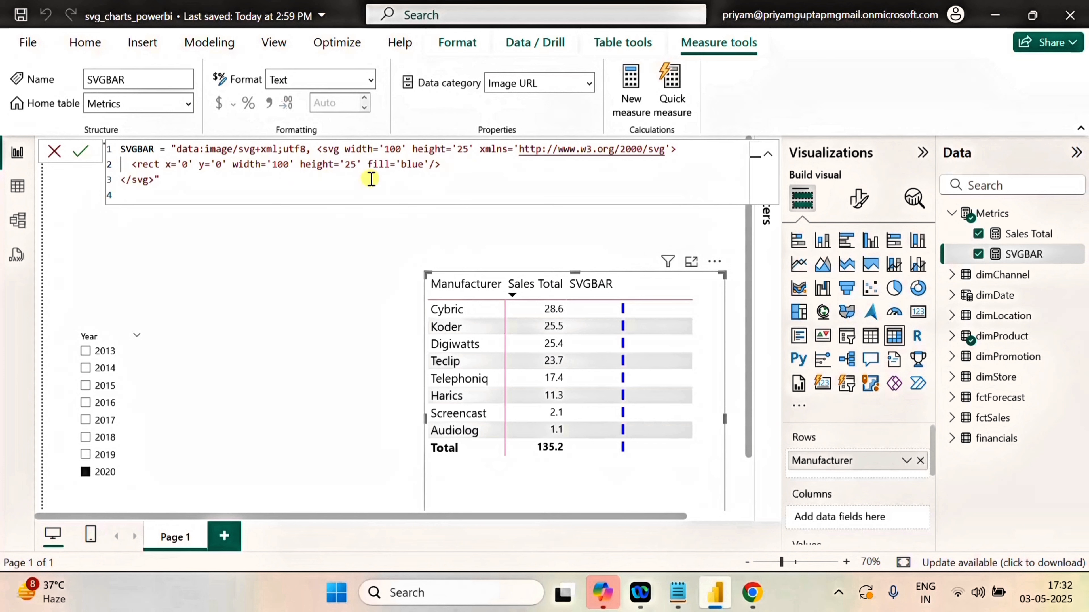
pyautogui.click(470, 185)
pyautogui.press('Return')
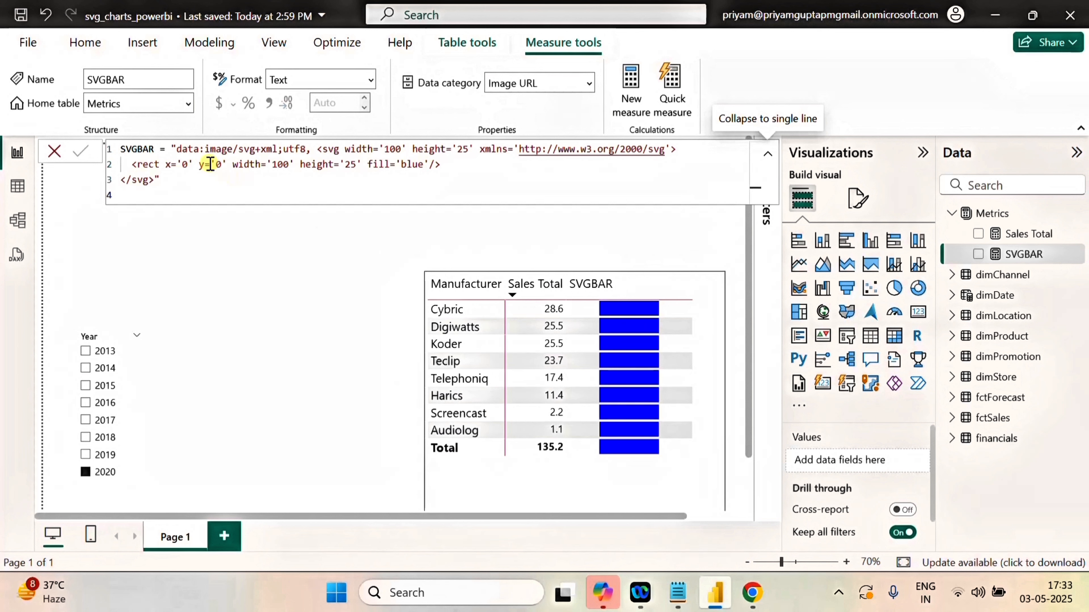
# Make room before the SVG string in the SVGBAR formula and declare the variable barwidth=100 there.
pyautogui.click(169, 149)
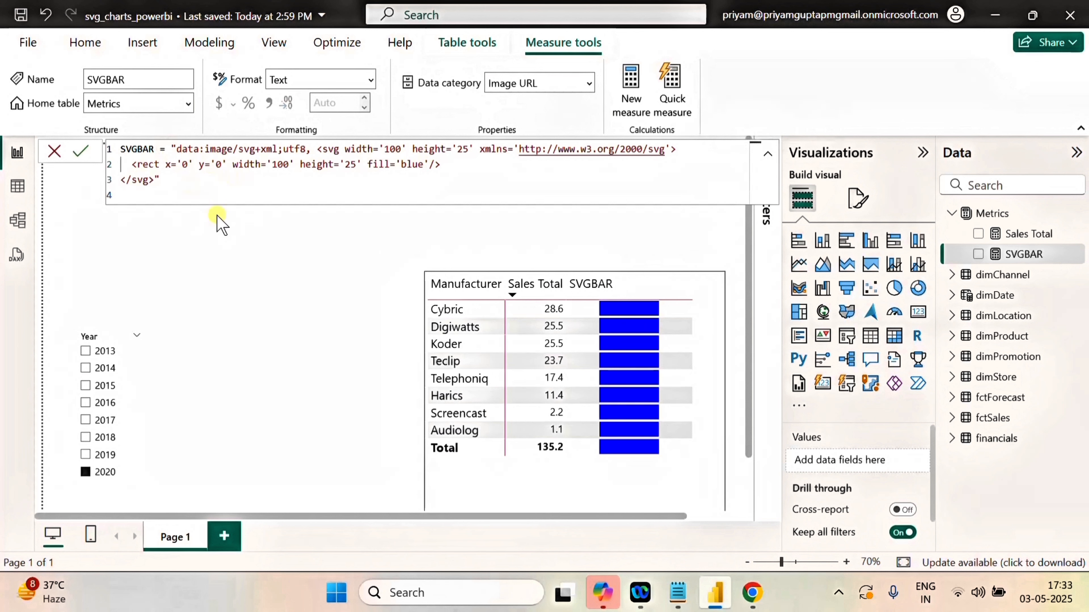
pyautogui.hotkey('shift', 'Return')
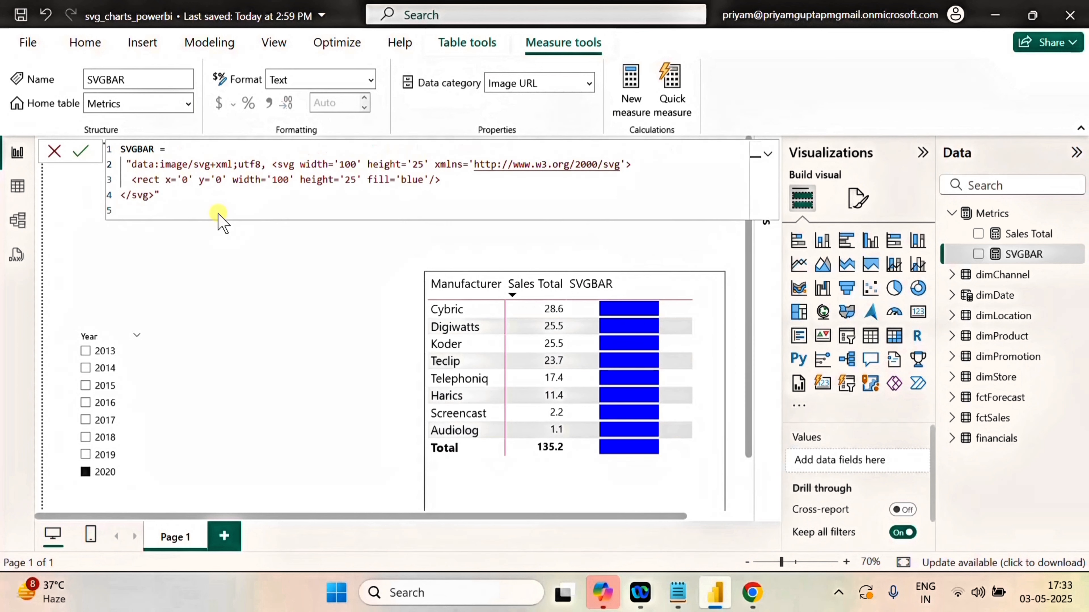
pyautogui.hotkey('shift', 'Return')
pyautogui.click(144, 165)
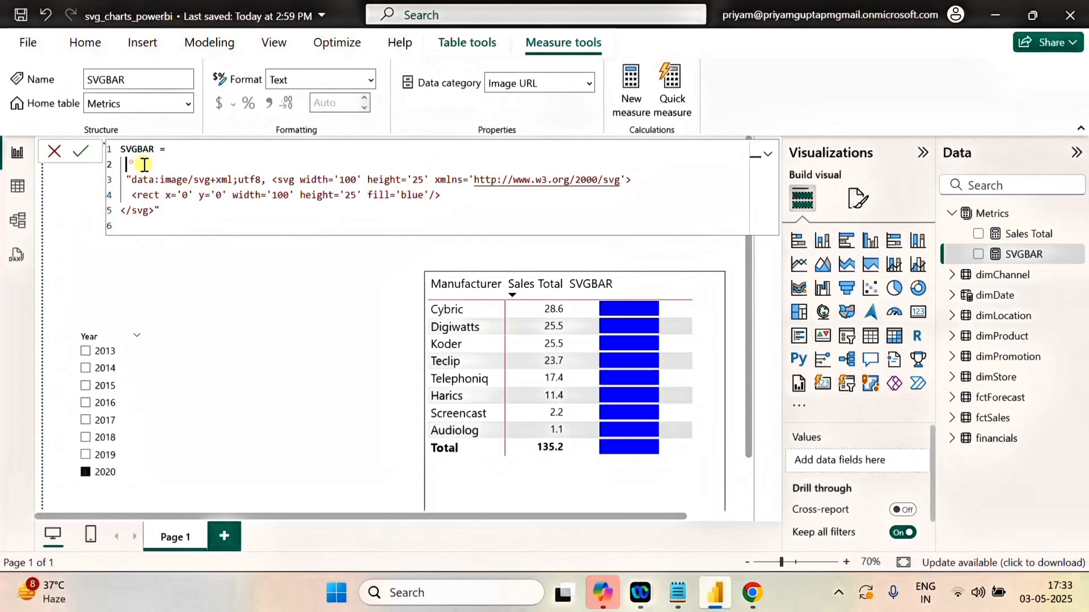
pyautogui.write('Va')
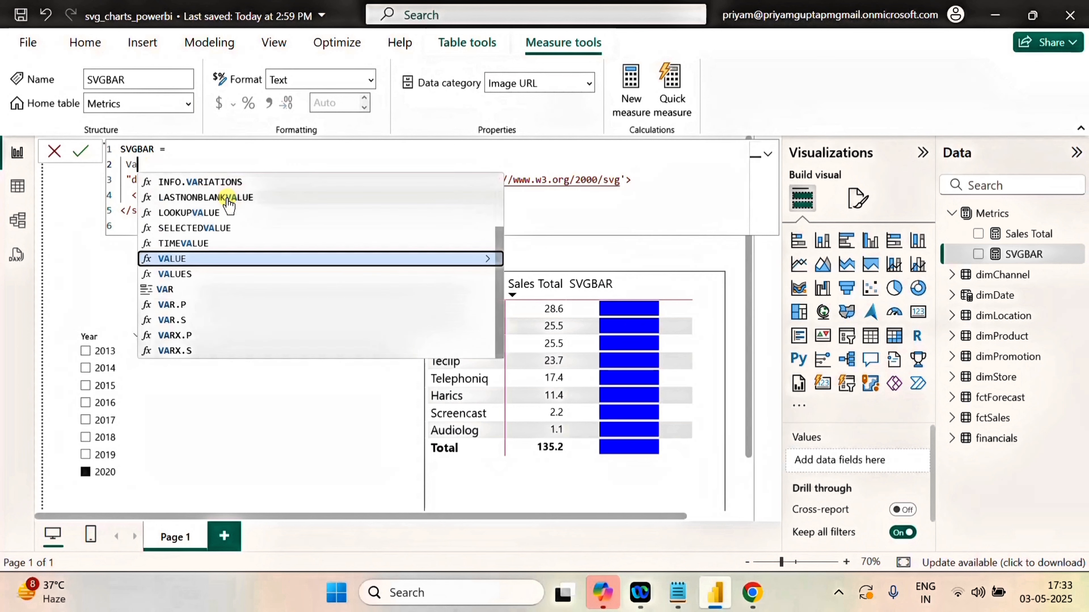
pyautogui.write('r')
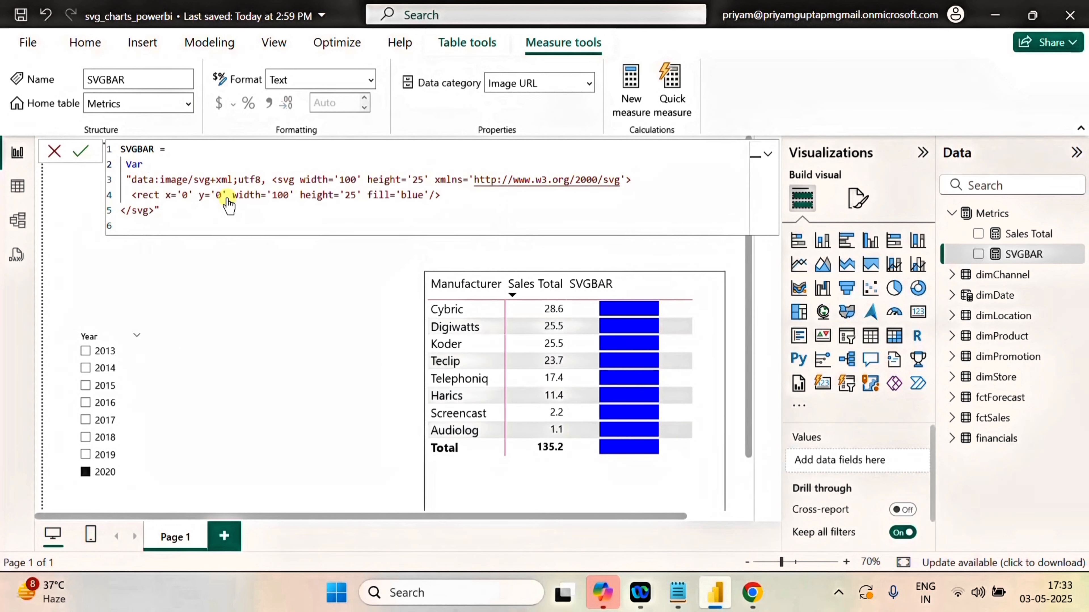
pyautogui.write(' barwidth=100')
# Declare the variable barheight=25 on a new line below barwidth.
pyautogui.press('Return')
pyautogui.write('var ')
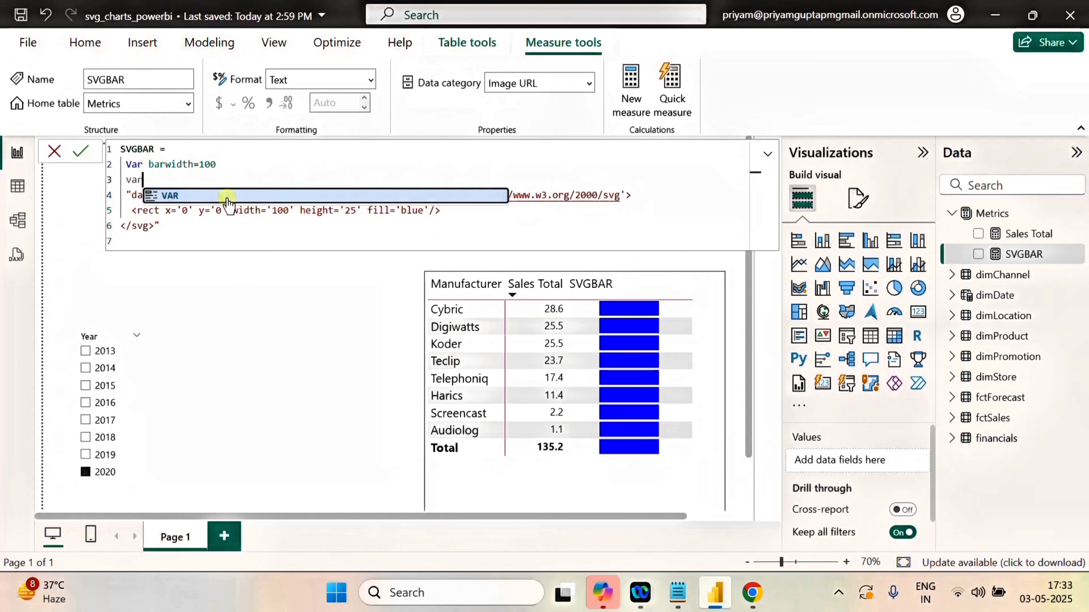
pyautogui.write('bar ')
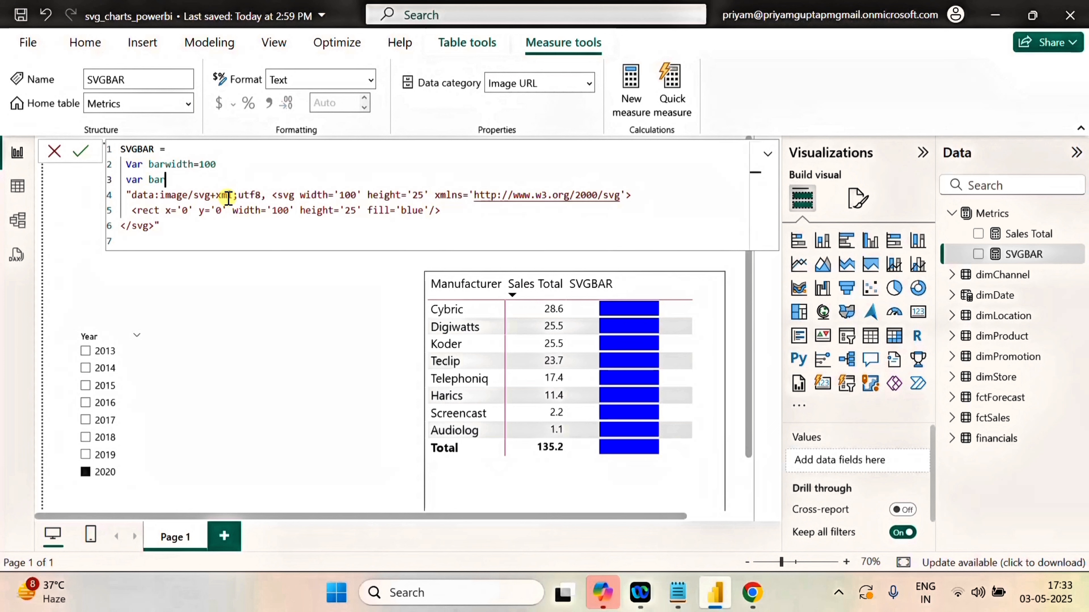
pyautogui.write('height=25')
# Declare the variable color="rgb(100,120.140)" on a new line below barheight.
pyautogui.press('Return')
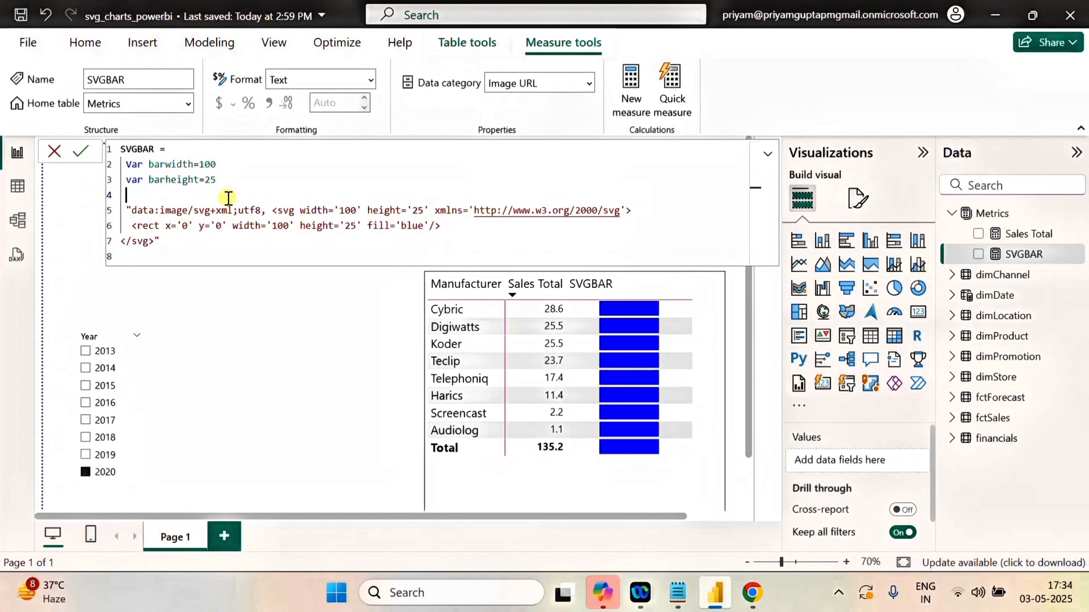
pyautogui.write('va')
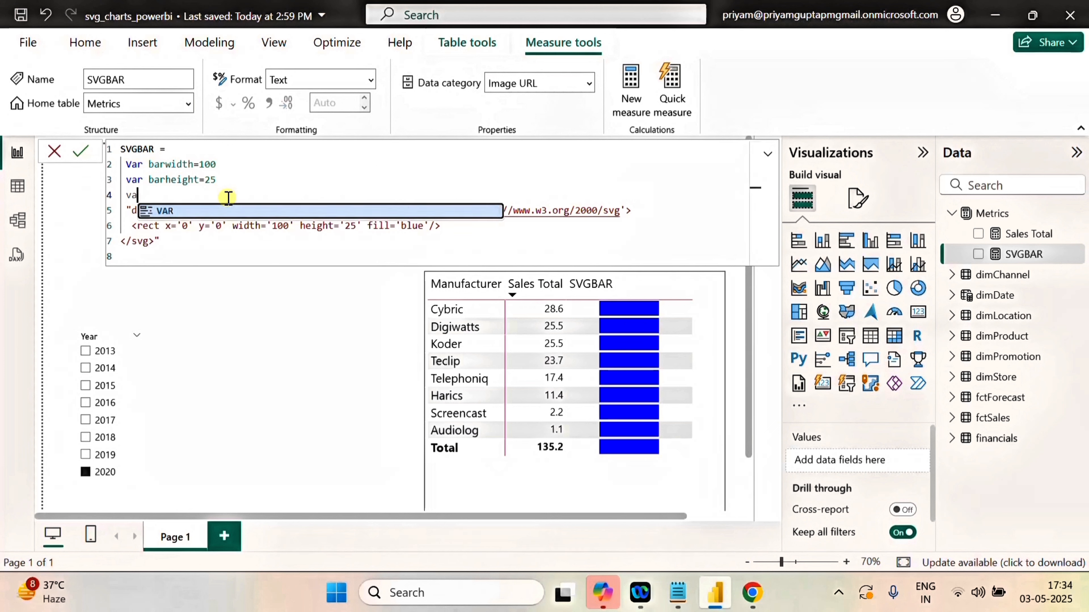
pyautogui.write('r c')
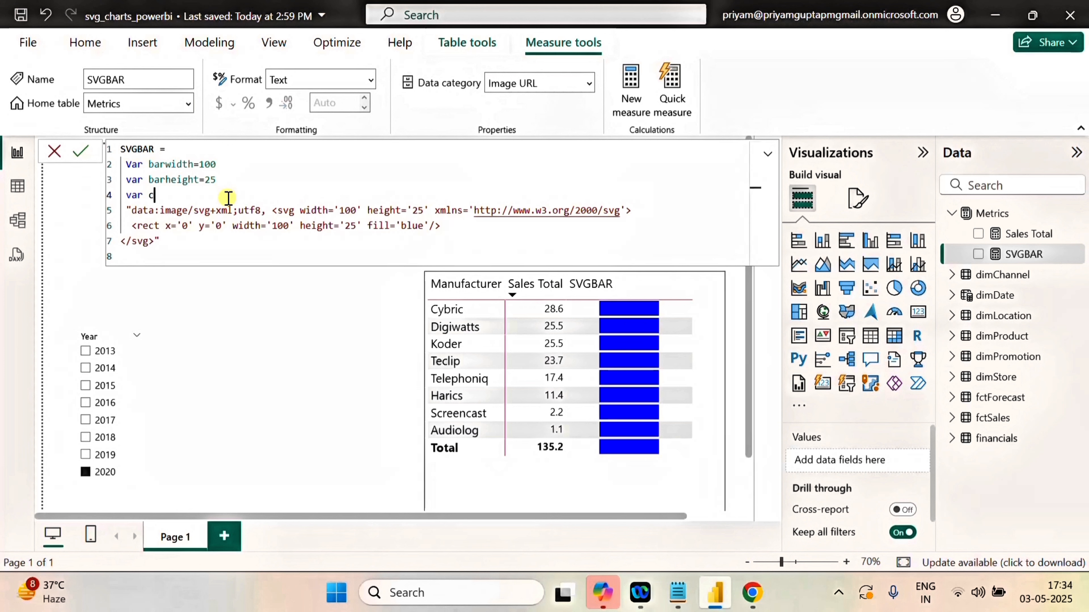
pyautogui.write('olor="')
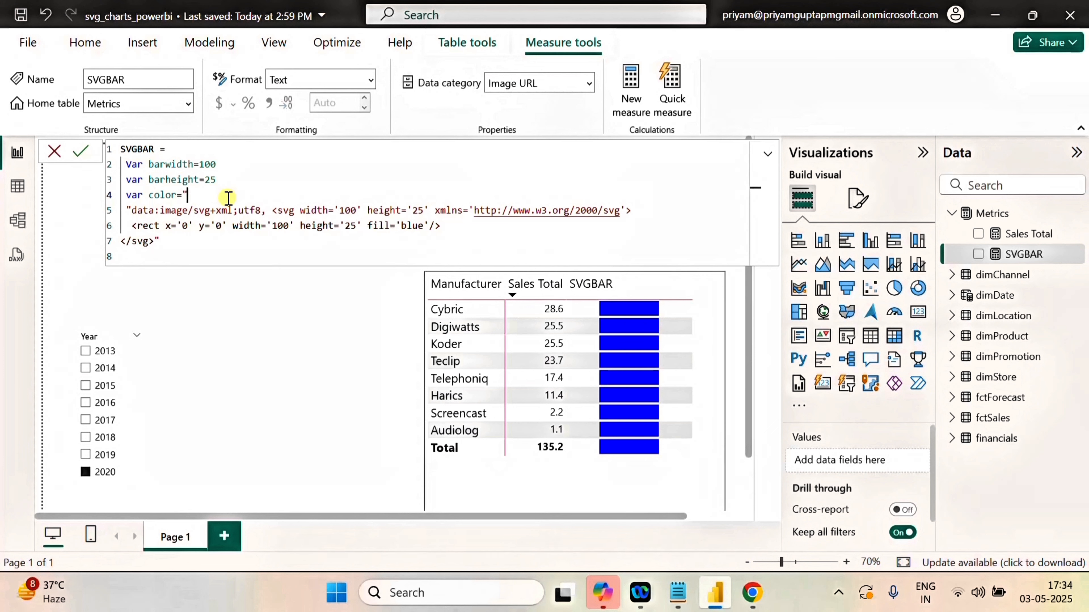
pyautogui.write('rgb(100,120.140,140')
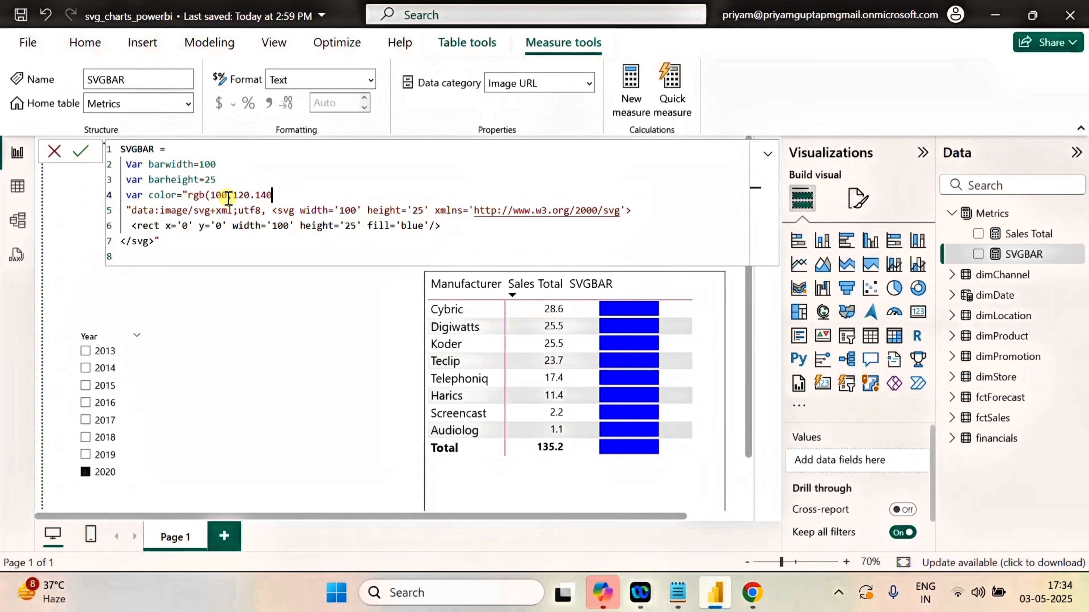
pyautogui.write(')"')
pyautogui.click(355, 225)
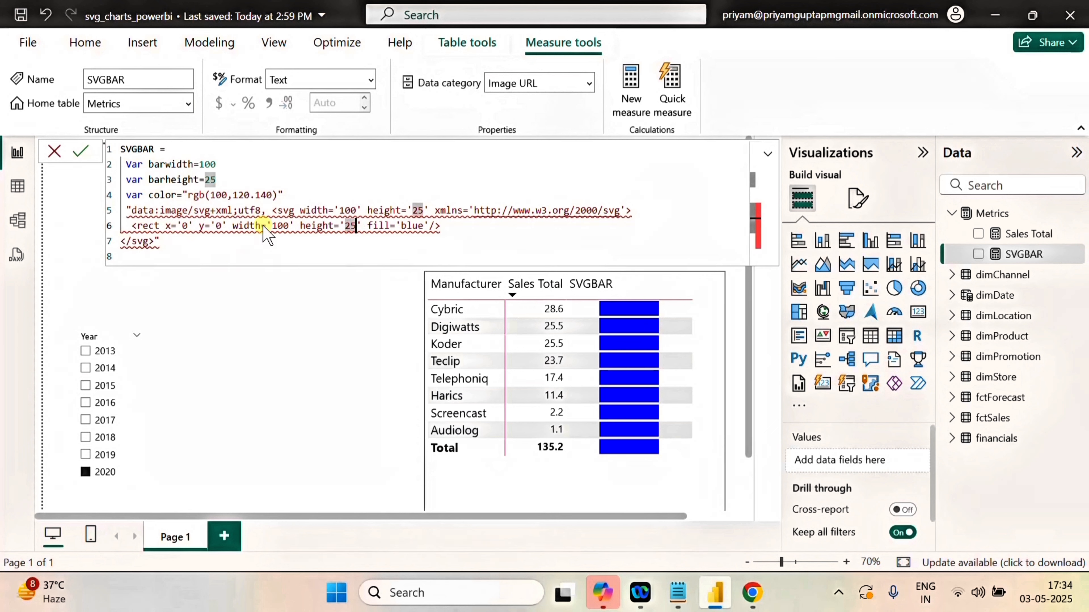
# Assign the existing SVG string to a new variable named img, declared below the color variable.
pyautogui.click(303, 196)
pyautogui.press('Return')
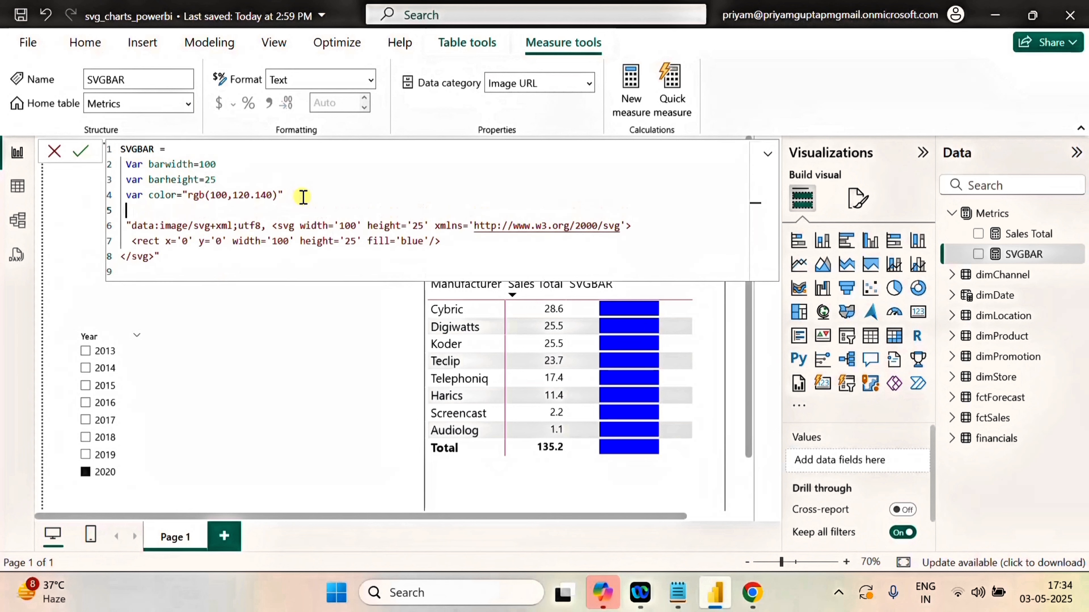
pyautogui.write('Var')
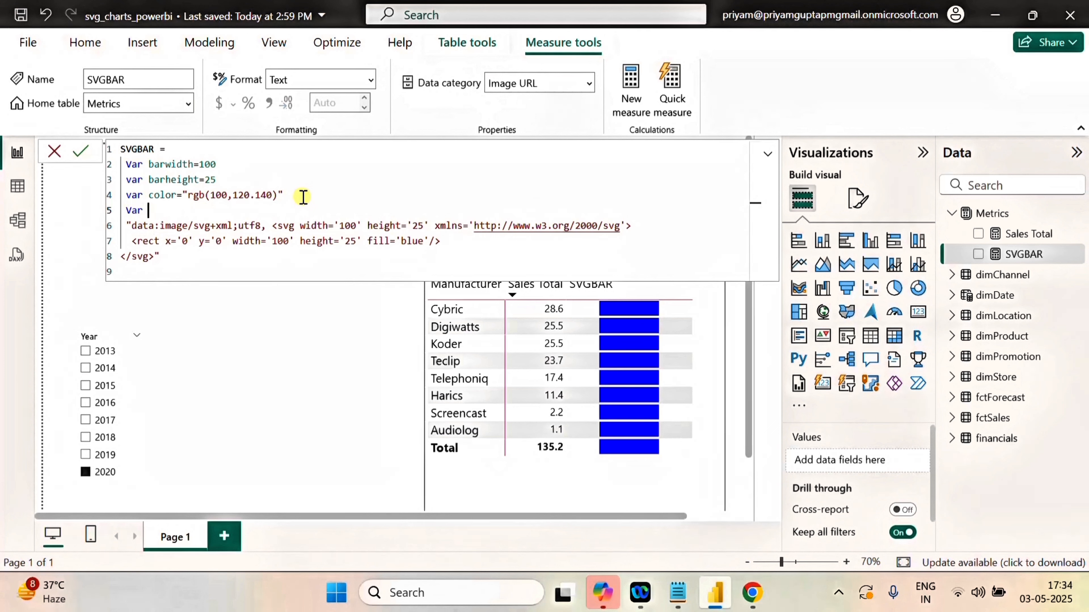
pyautogui.write(' img')
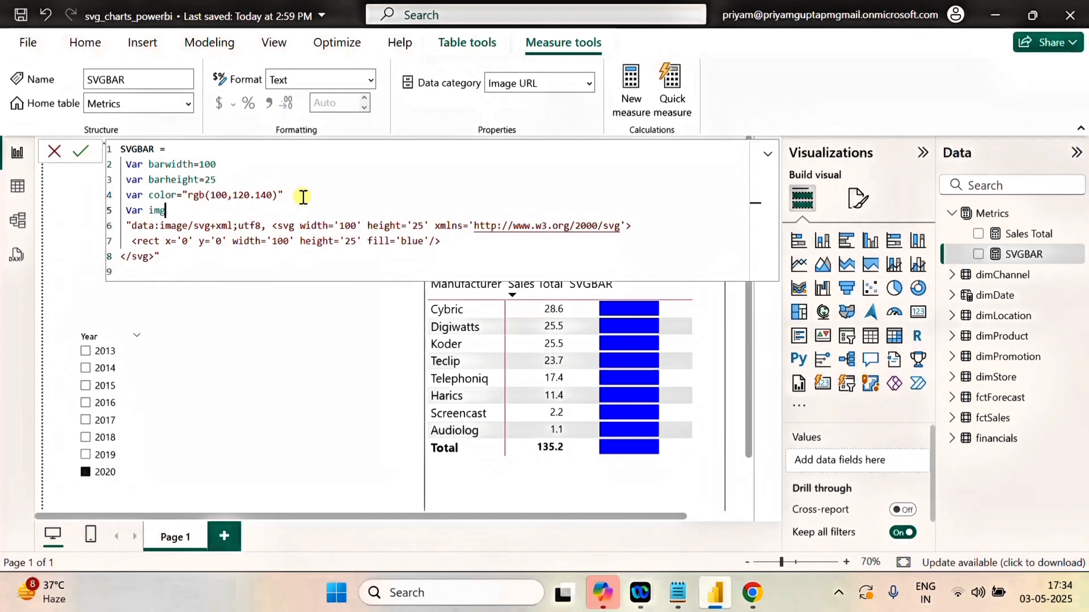
pyautogui.write('=')
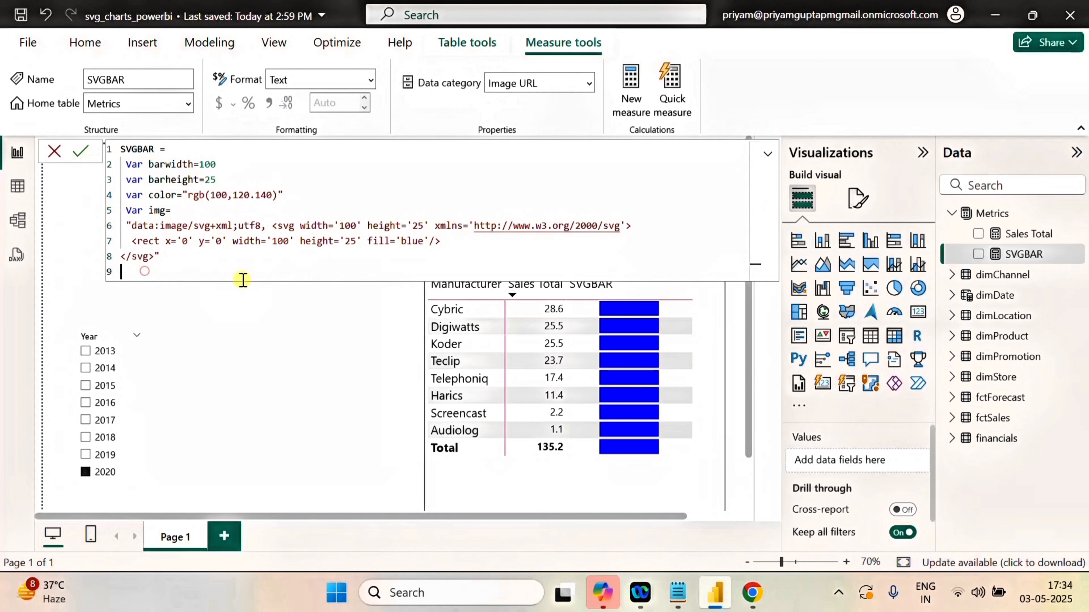
pyautogui.write('retu')
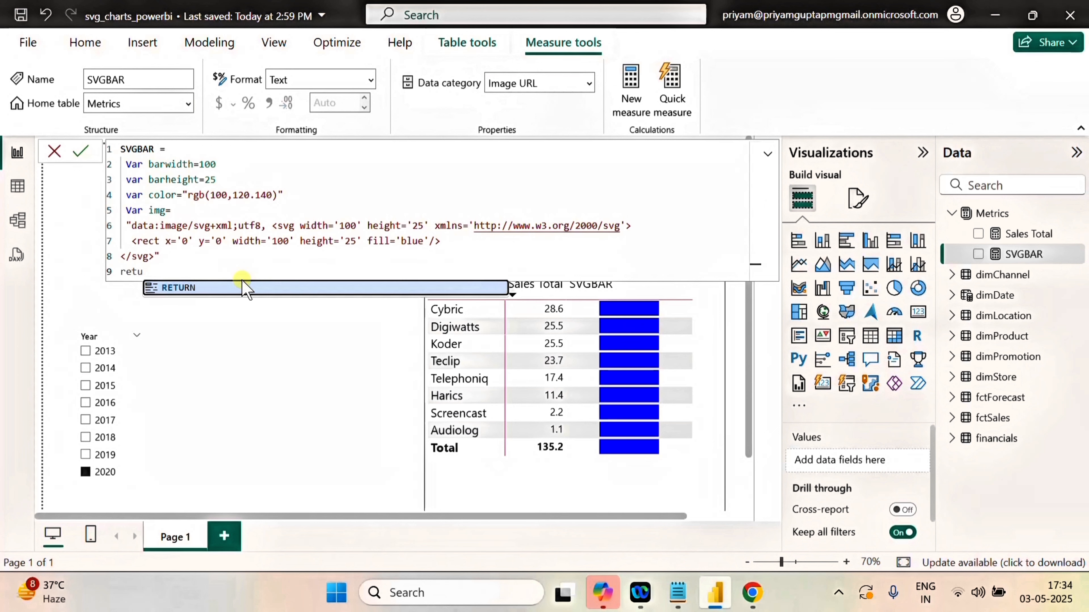
# End the SVGBAR formula with a RETURN statement that outputs img.
pyautogui.click(171, 287)
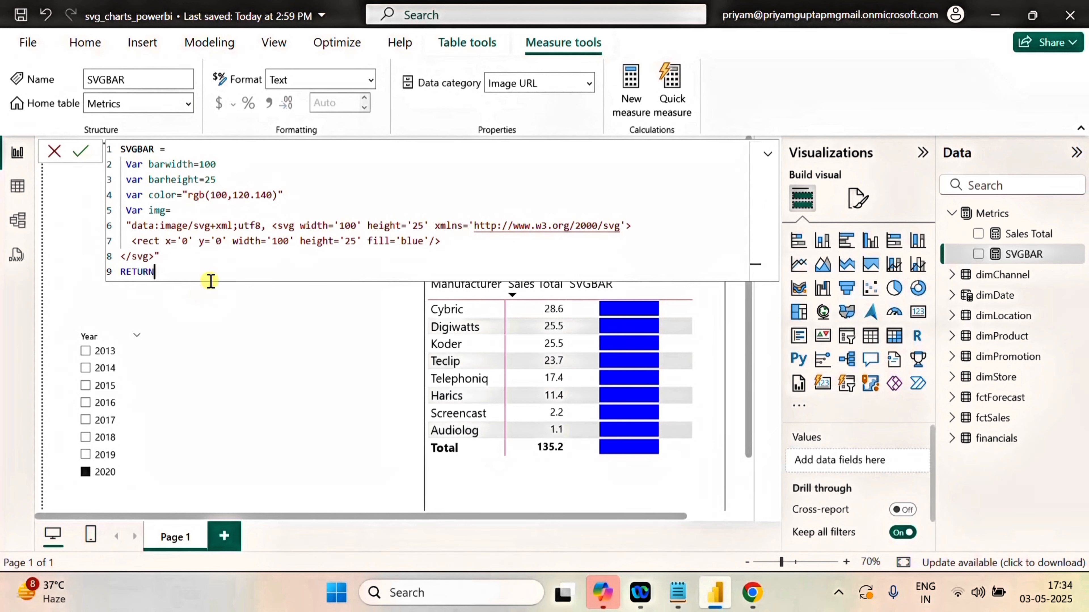
pyautogui.hotkey('shift', 'Return')
pyautogui.write('img')
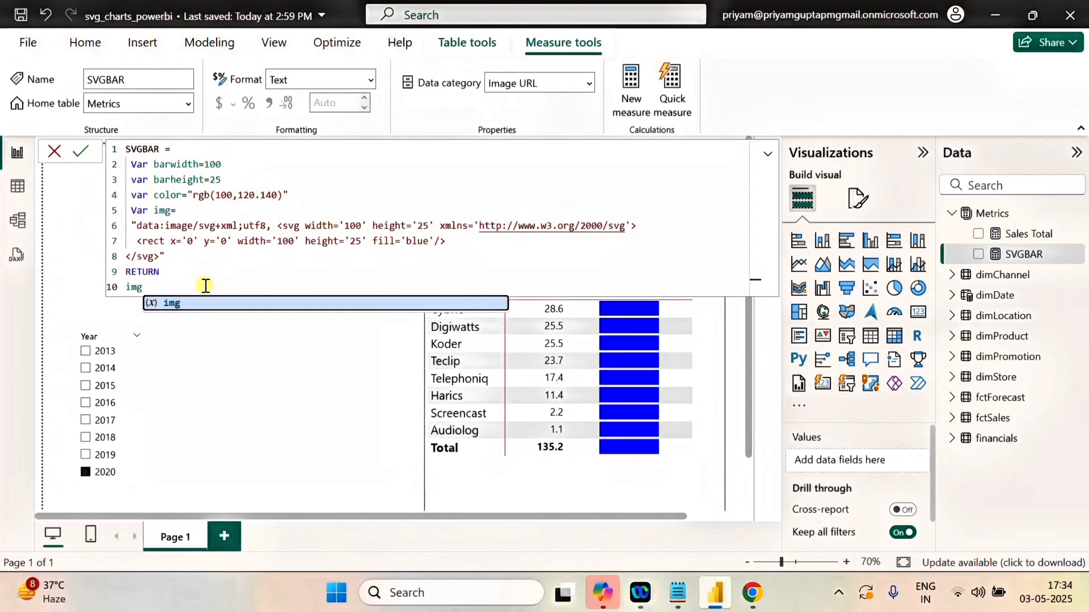
pyautogui.click(173, 303)
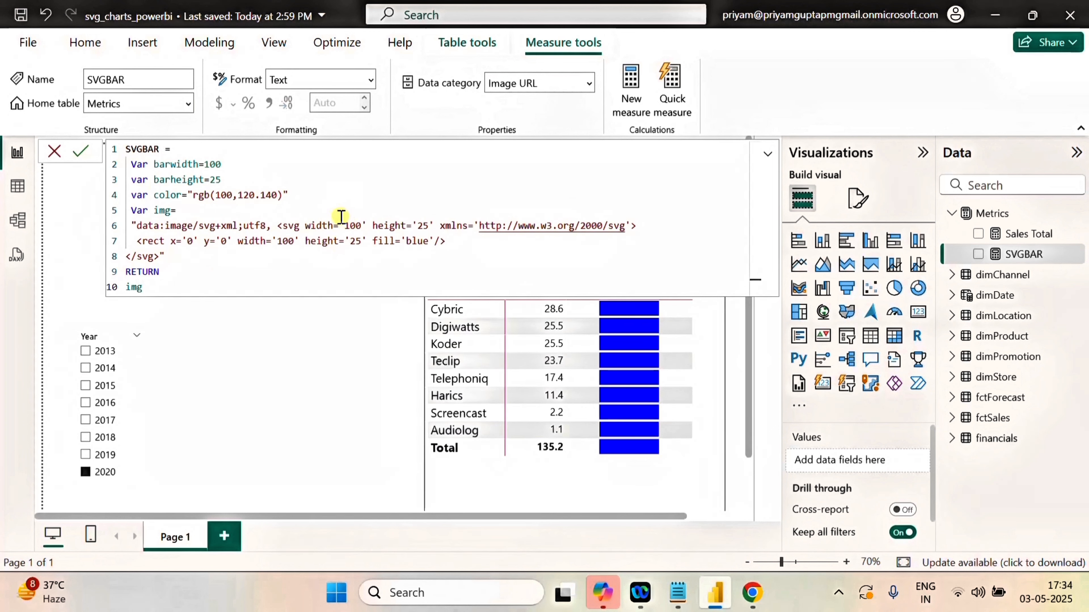
# Replace the fixed width of the svg element in the img string with the concatenated variable "& barwidth &".
pyautogui.doubleClick(356, 225)
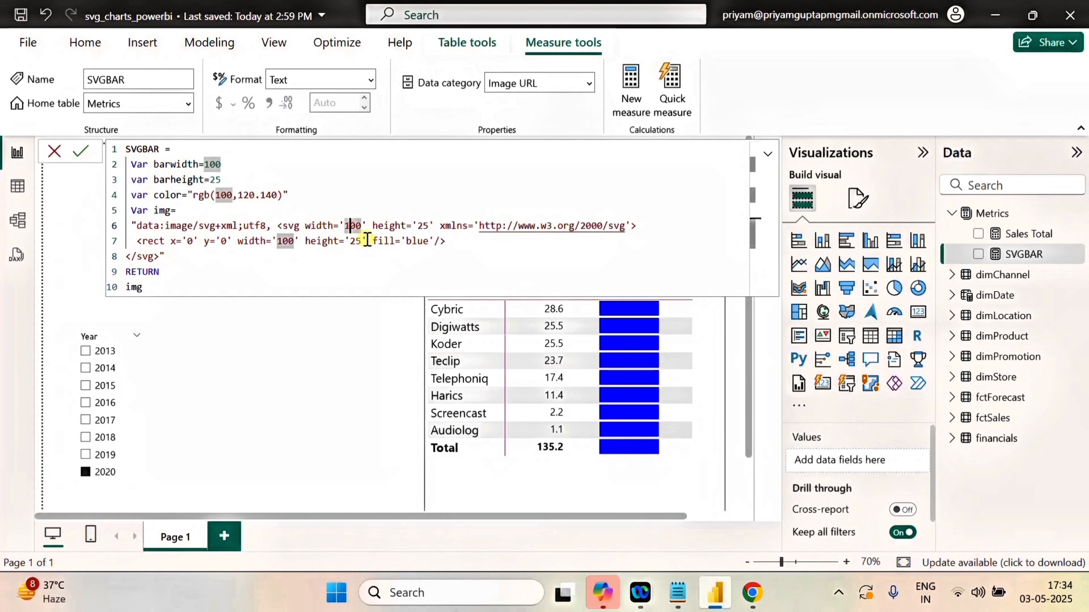
pyautogui.moveTo(362, 225); pyautogui.dragTo(345, 225)
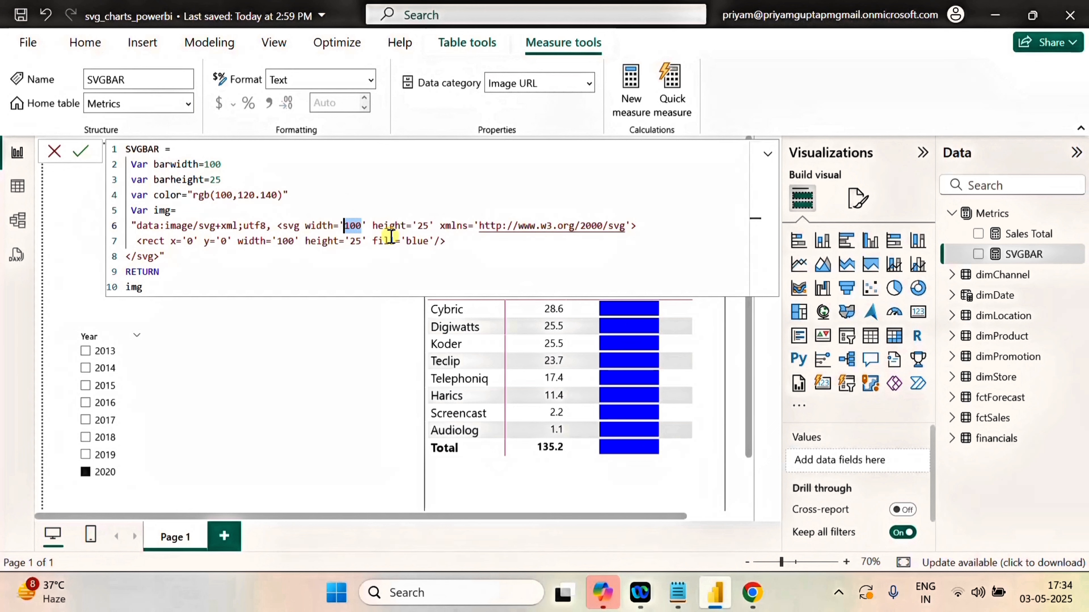
pyautogui.press('BackSpace')
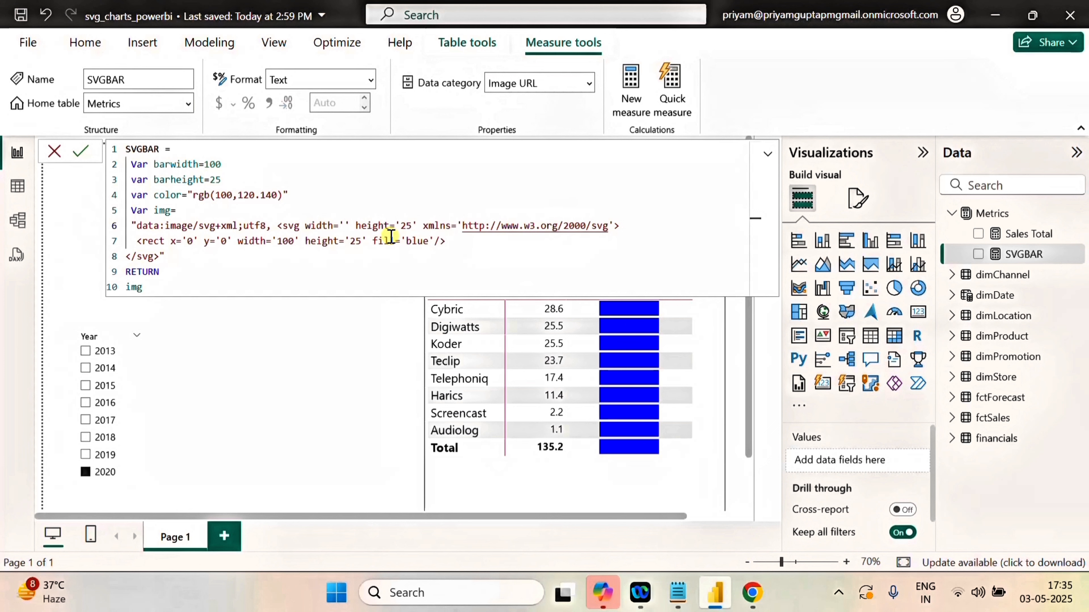
pyautogui.write('"')
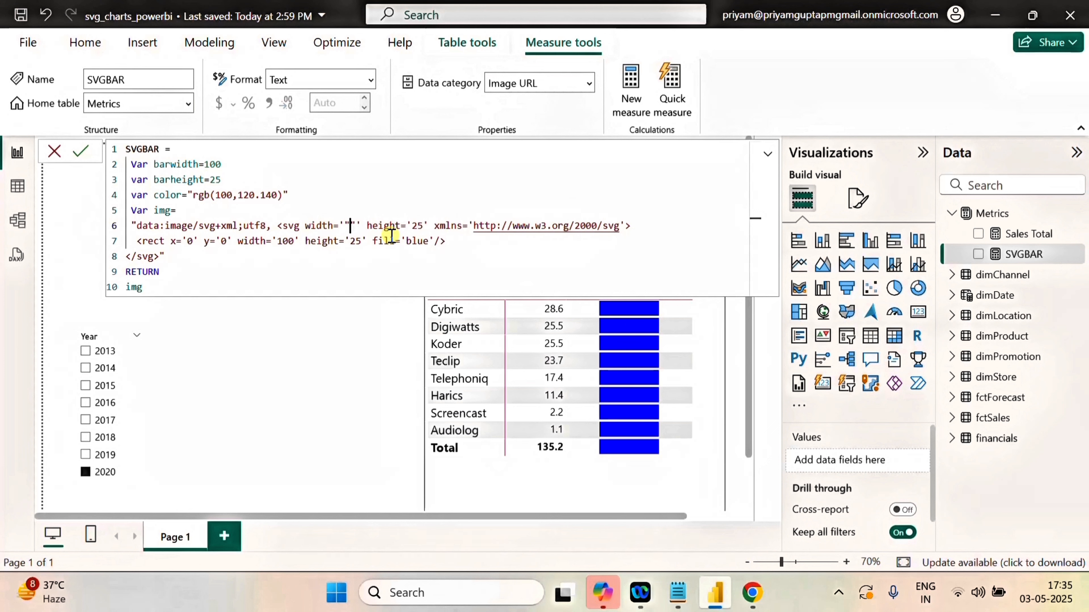
pyautogui.write('&&')
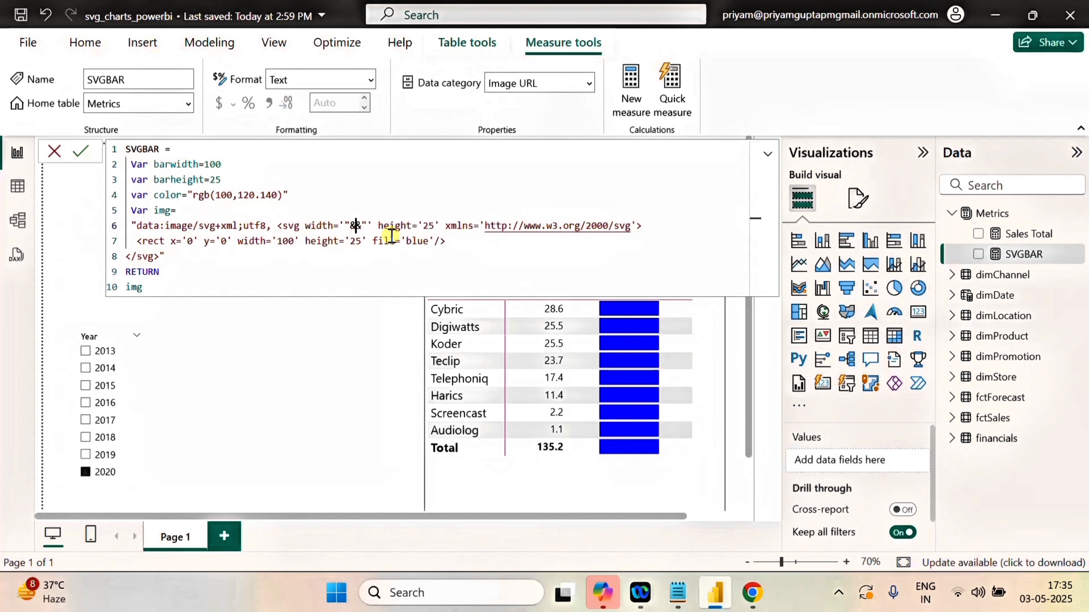
pyautogui.write('bar')
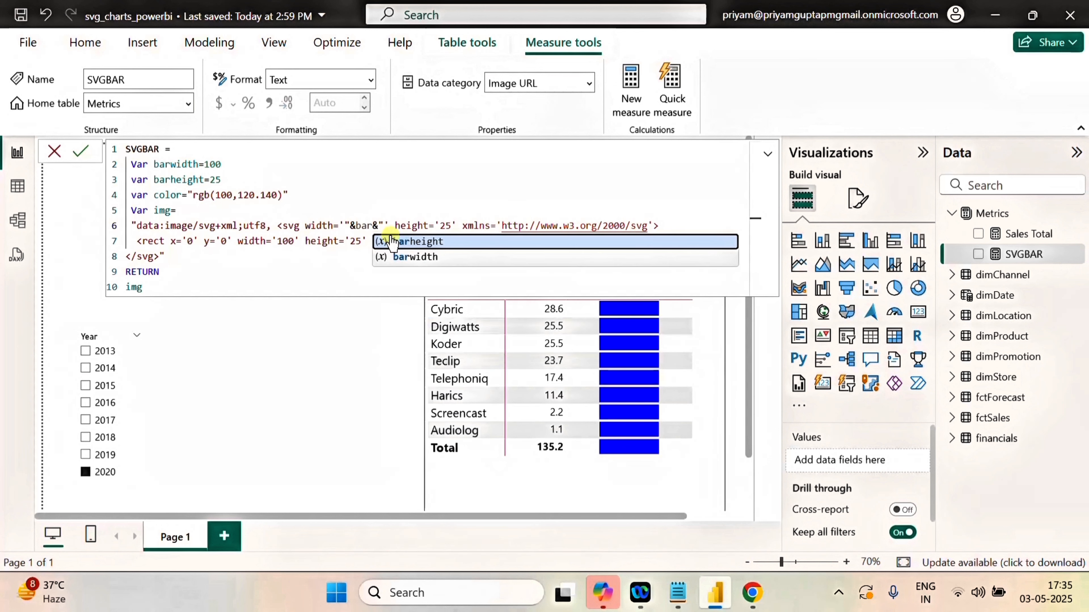
pyautogui.click(414, 258)
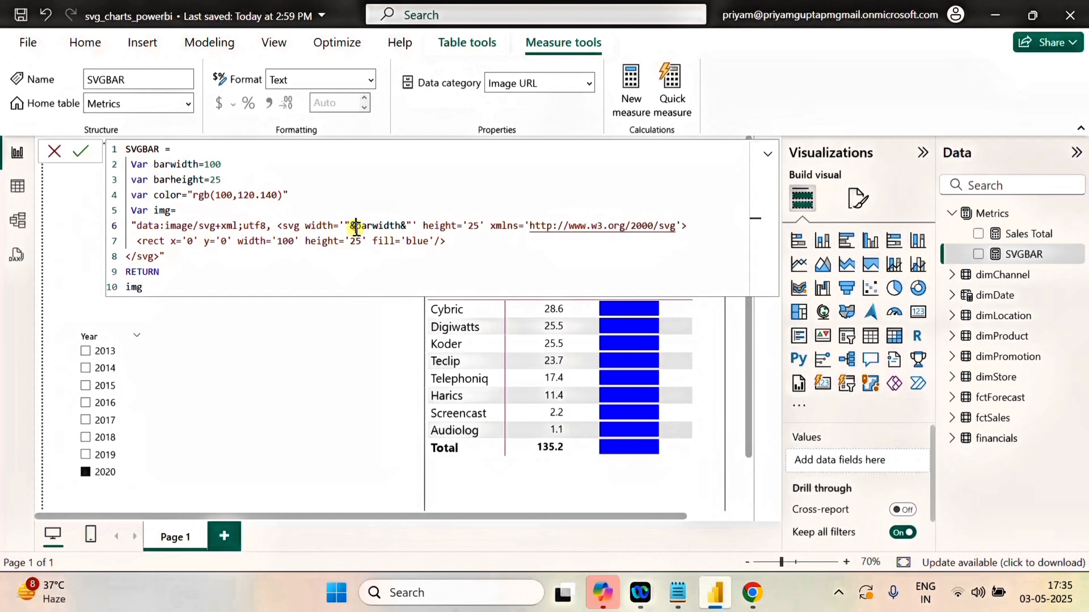
pyautogui.click(406, 225)
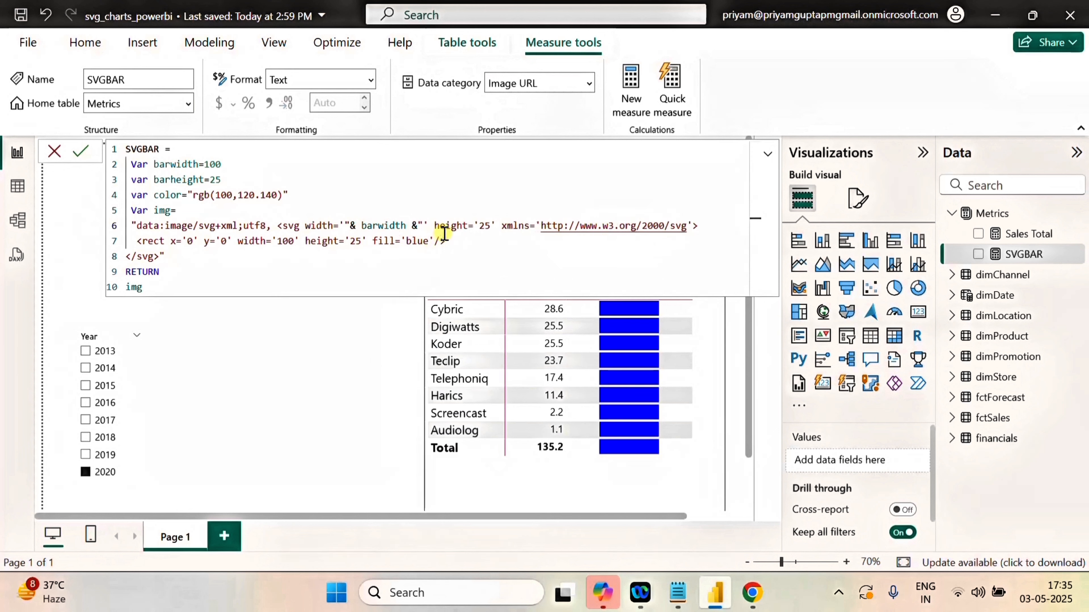
# Replace the fixed height of the svg element in the img string with the concatenated variable "& barheight &".
pyautogui.doubleClick(493, 227)
pyautogui.press('BackSpace')
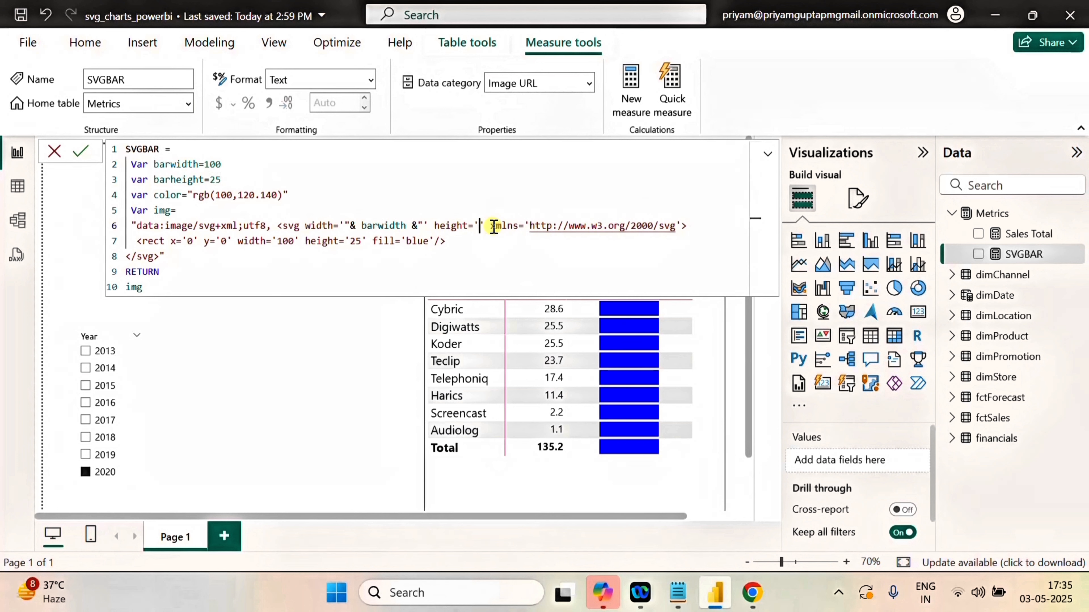
pyautogui.write('"')
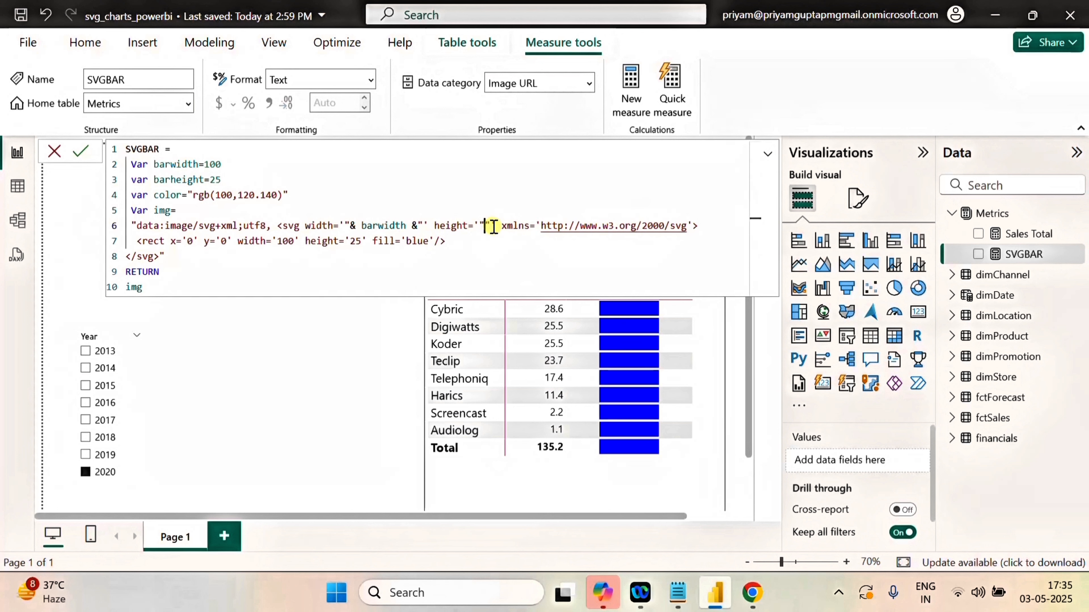
pyautogui.write('& ')
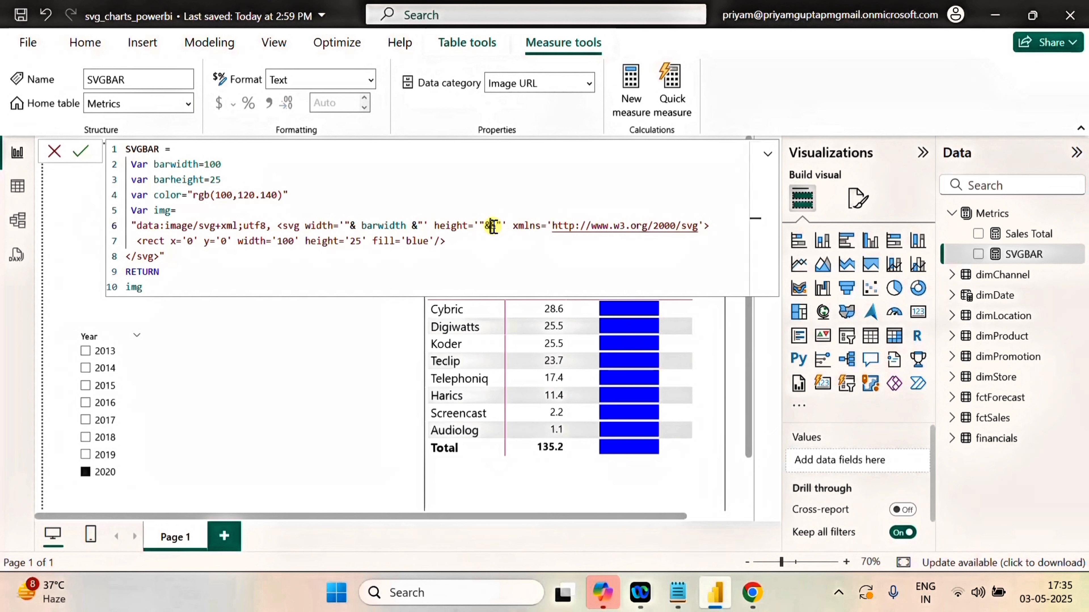
pyautogui.write('bar')
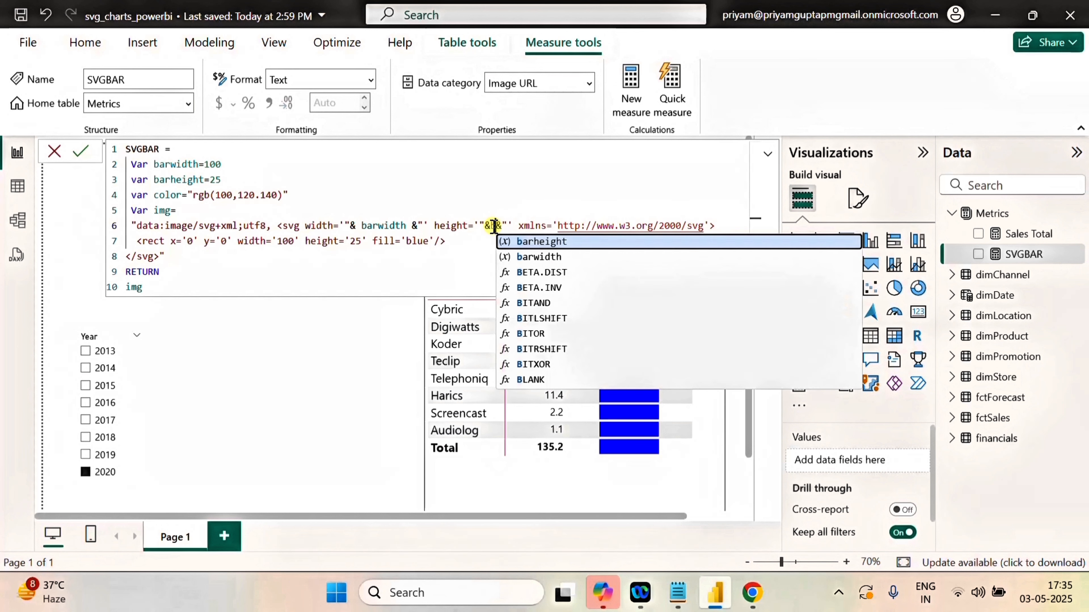
pyautogui.click(569, 242)
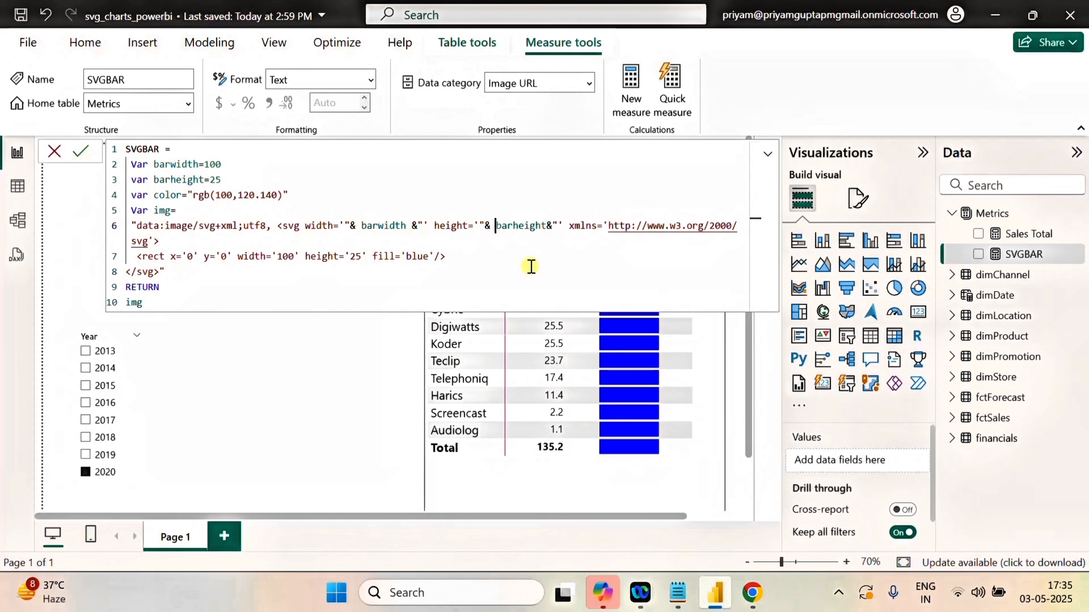
pyautogui.click(544, 226)
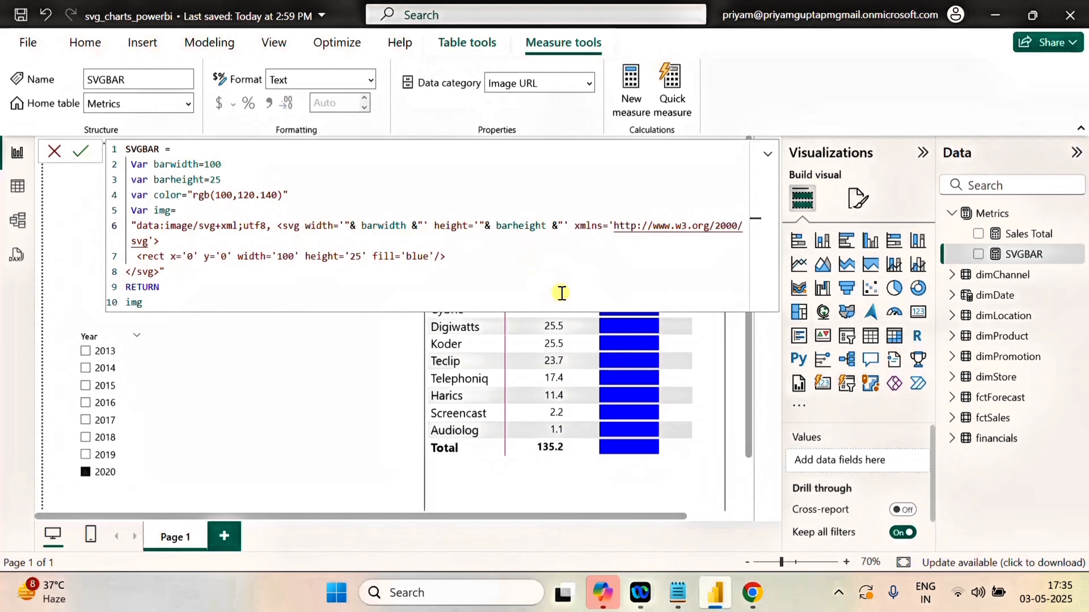
# Replace the rect's blue fill with the concatenated variable "& color &" and commit the SVGBAR formula.
pyautogui.click(480, 279)
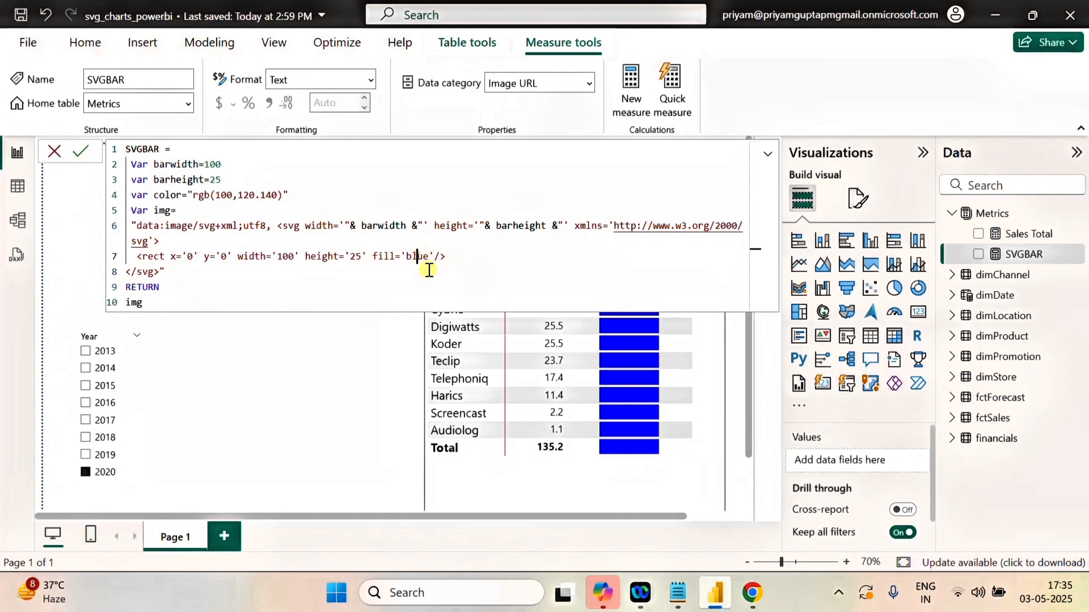
pyautogui.doubleClick(426, 255)
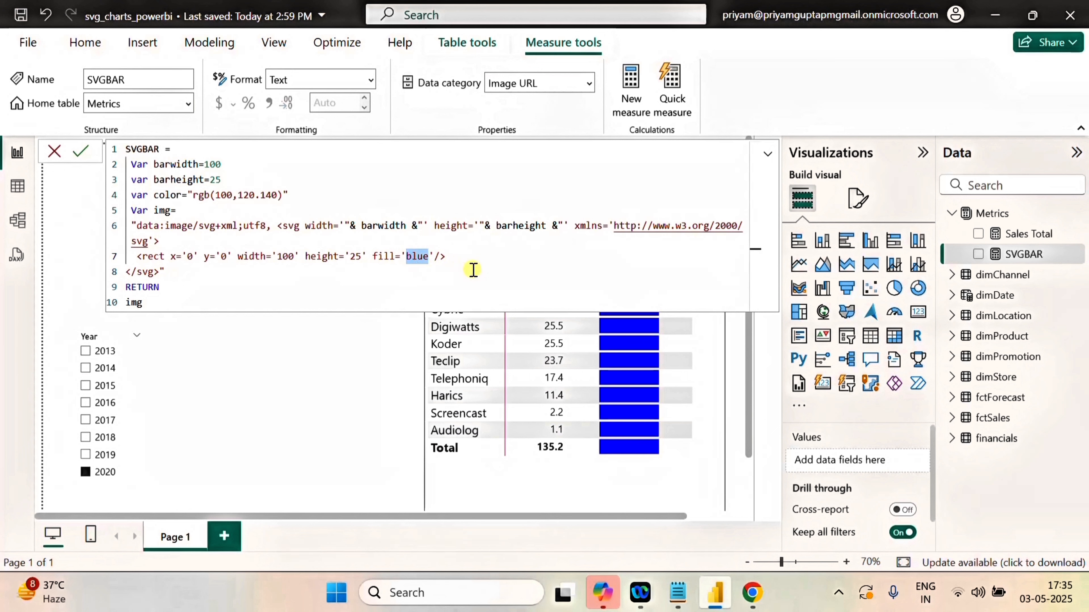
pyautogui.press('BackSpace')
pyautogui.write('""')
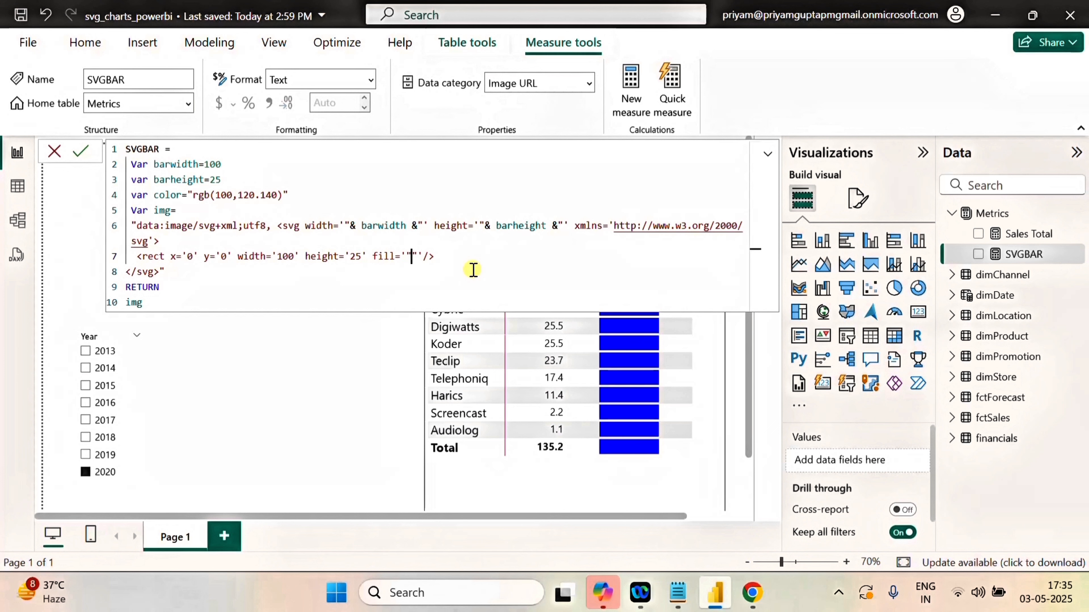
pyautogui.write('&&colo&')
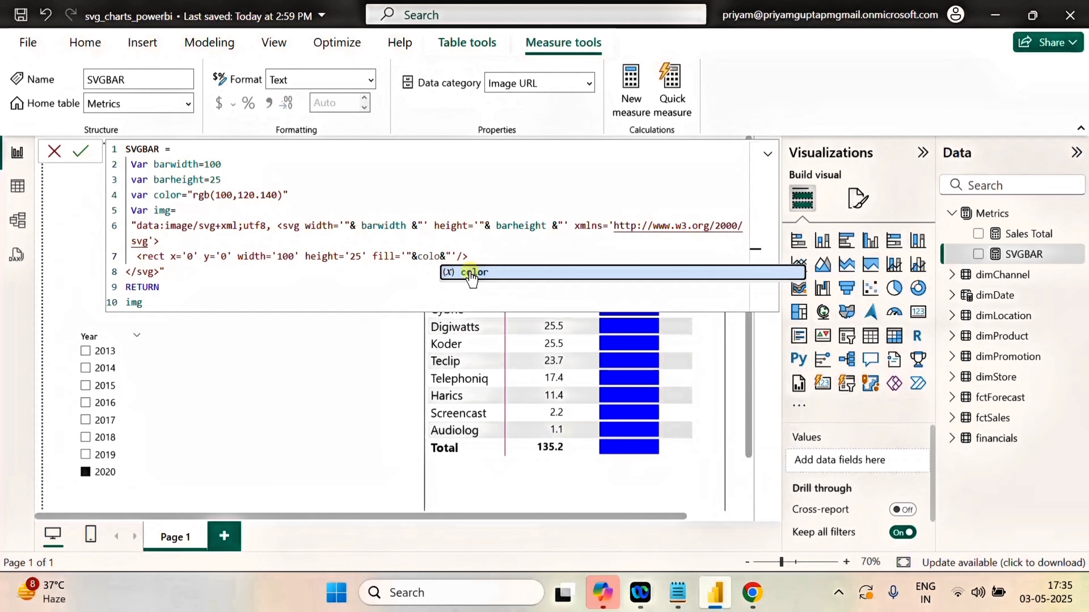
pyautogui.click(472, 272)
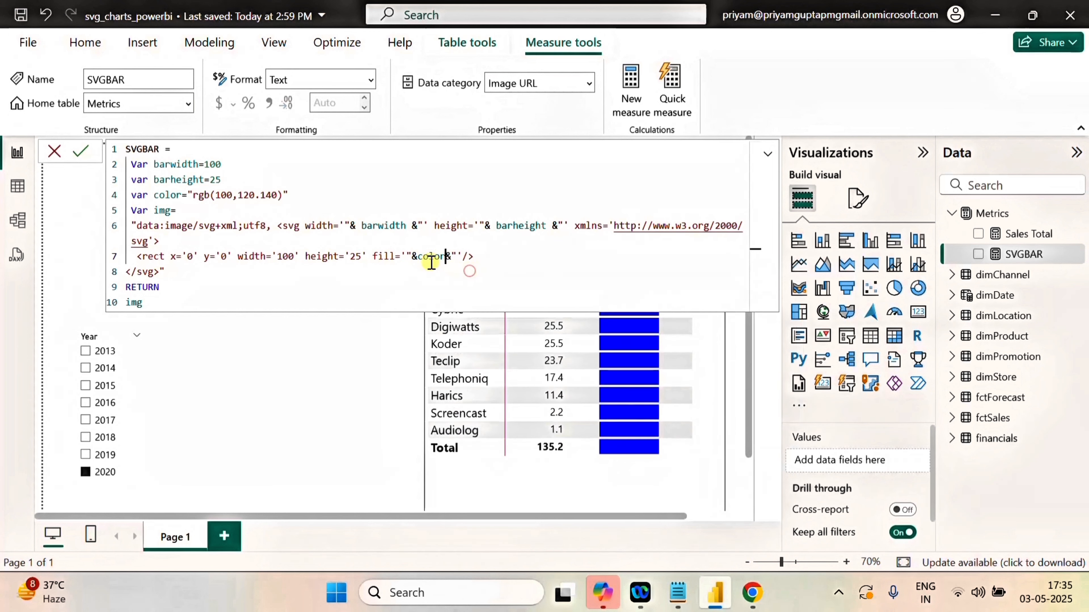
pyautogui.click(417, 257)
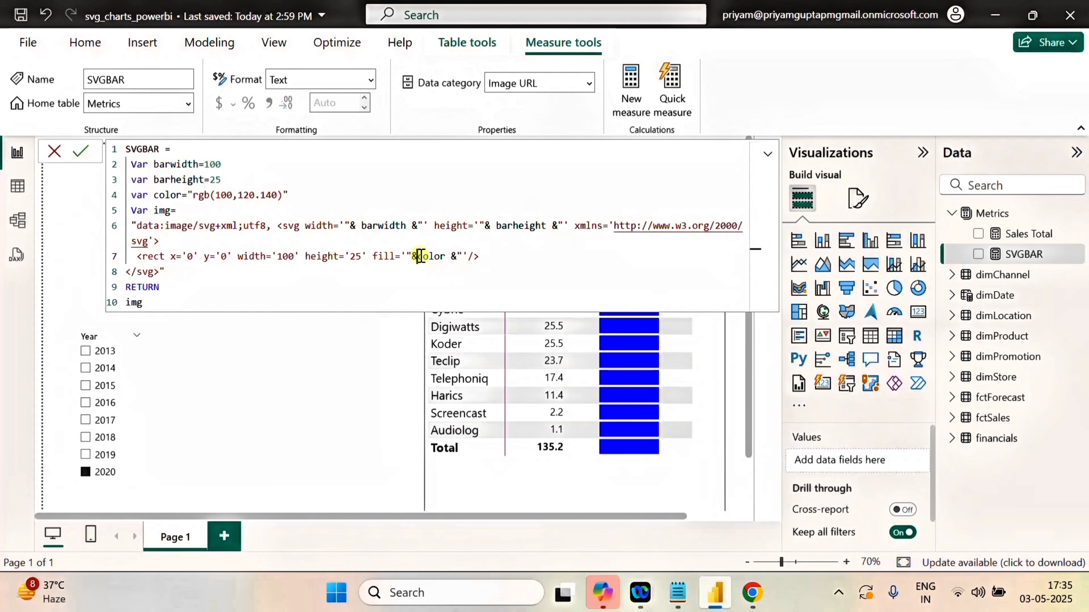
pyautogui.click(283, 285)
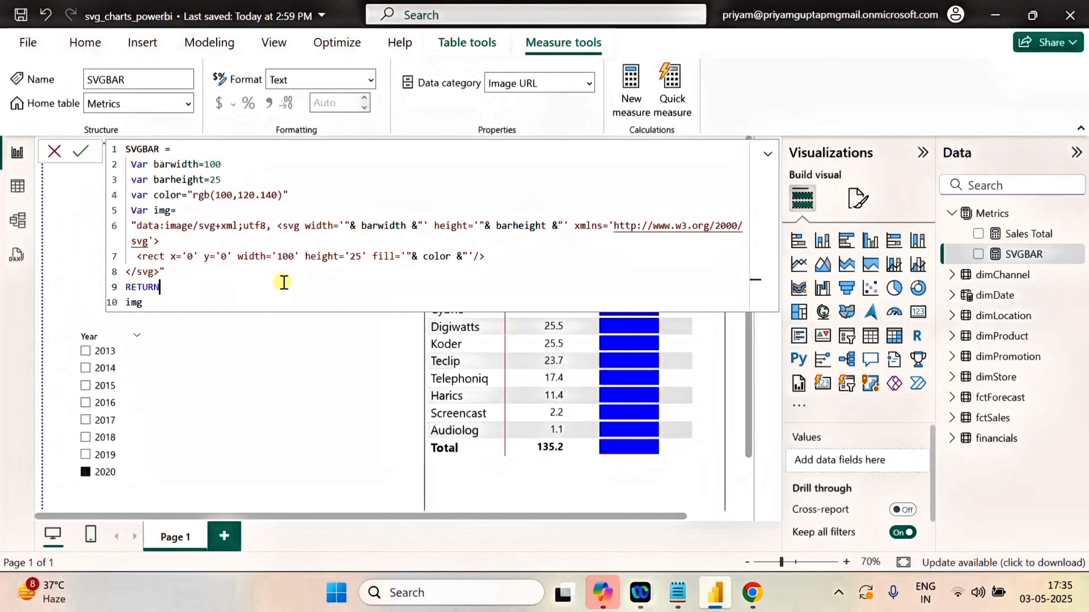
pyautogui.click(80, 150)
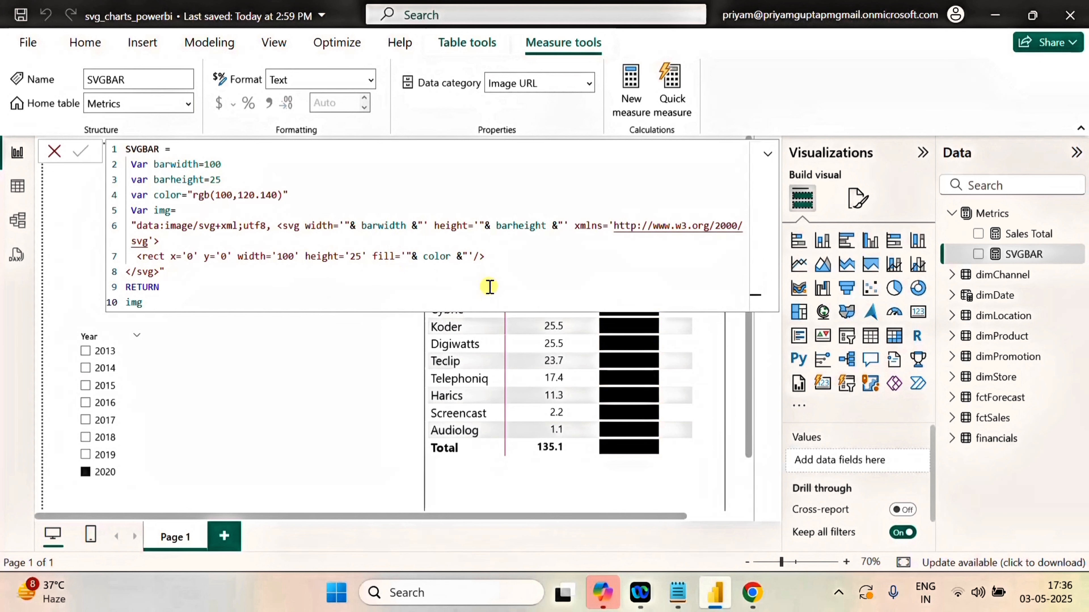
# Correct the color variable to "rgb(100,120,140)", commit the measure and collapse the formula to check the matrix bars.
pyautogui.doubleClick(259, 195)
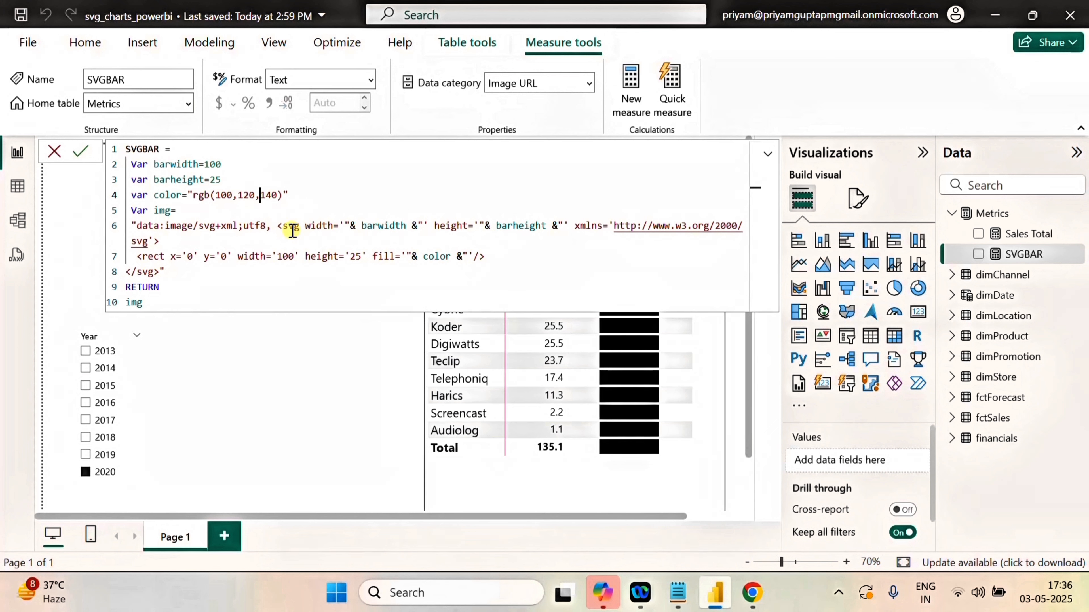
pyautogui.click(77, 153)
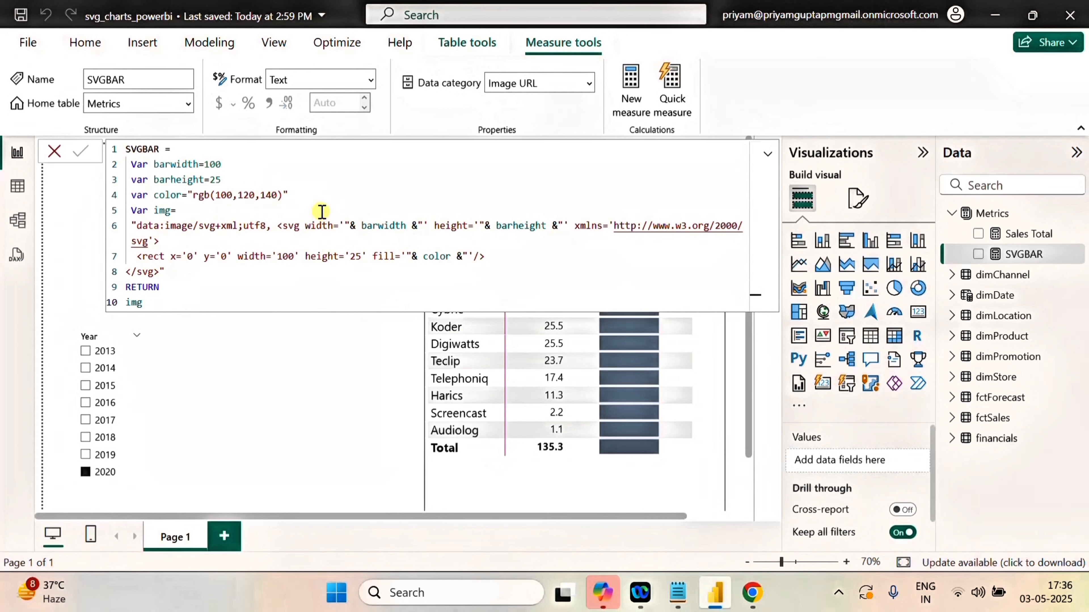
pyautogui.click(768, 154)
pyautogui.click(767, 155)
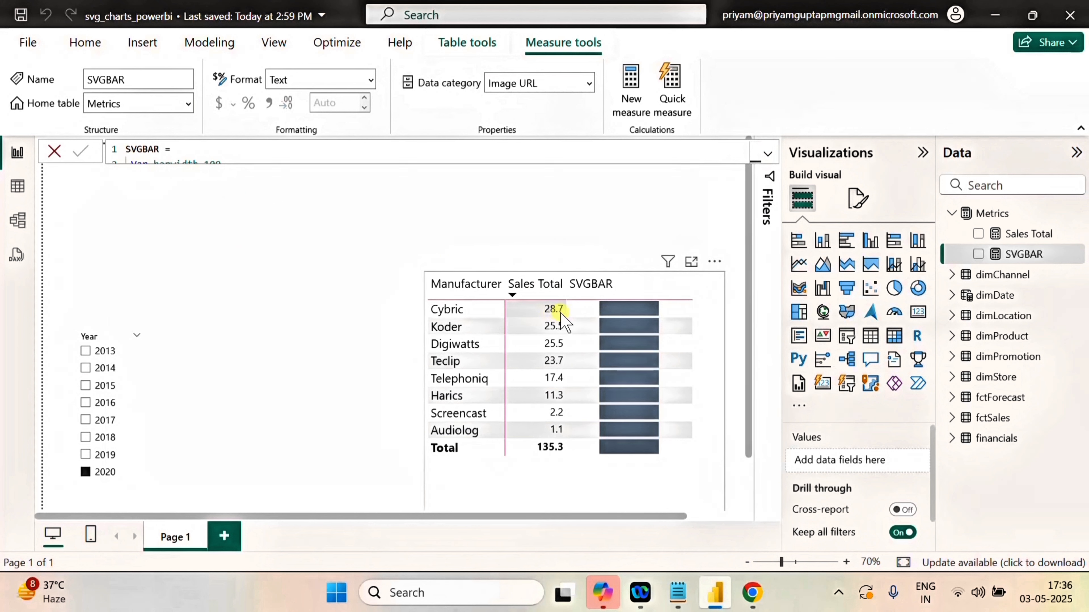
# Reopen the full SVGBAR formula and declare a variable minsales below color, starting its expression with the MINX function.
pyautogui.click(768, 155)
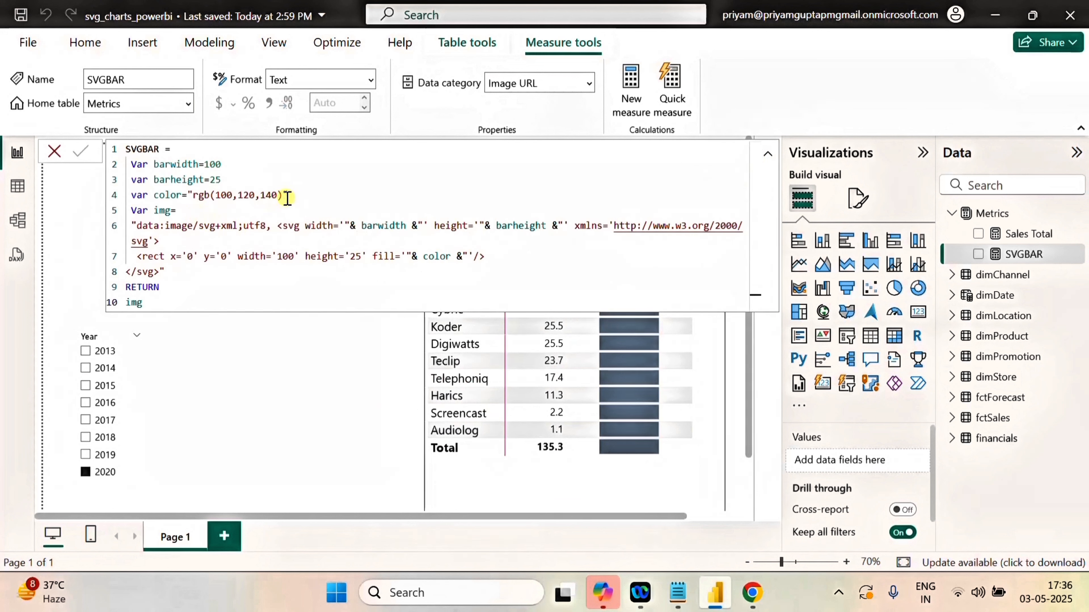
pyautogui.click(289, 196)
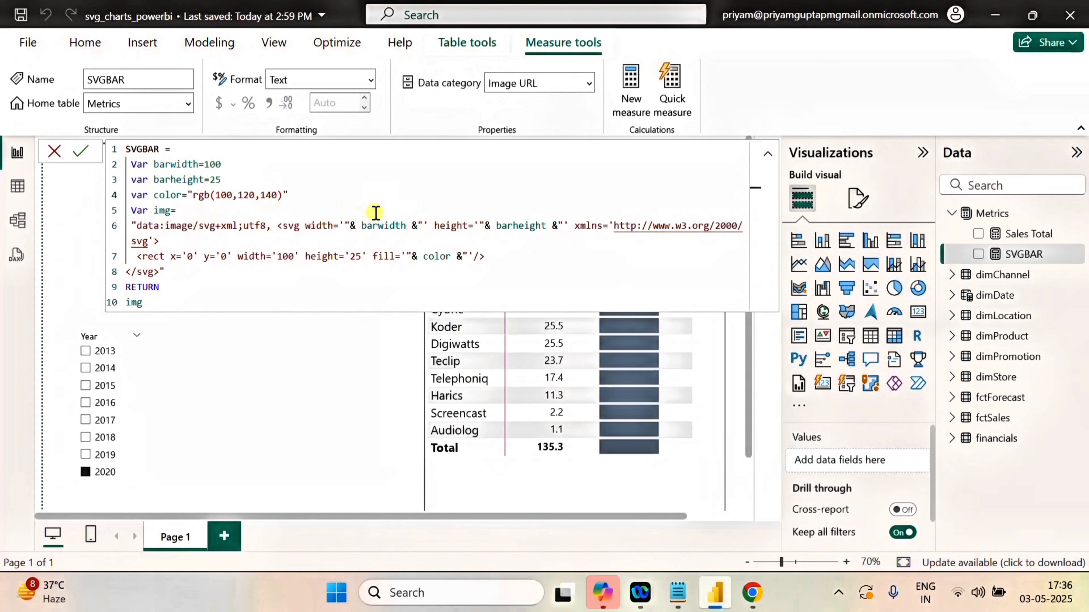
pyautogui.press('Return')
pyautogui.write('Var ')
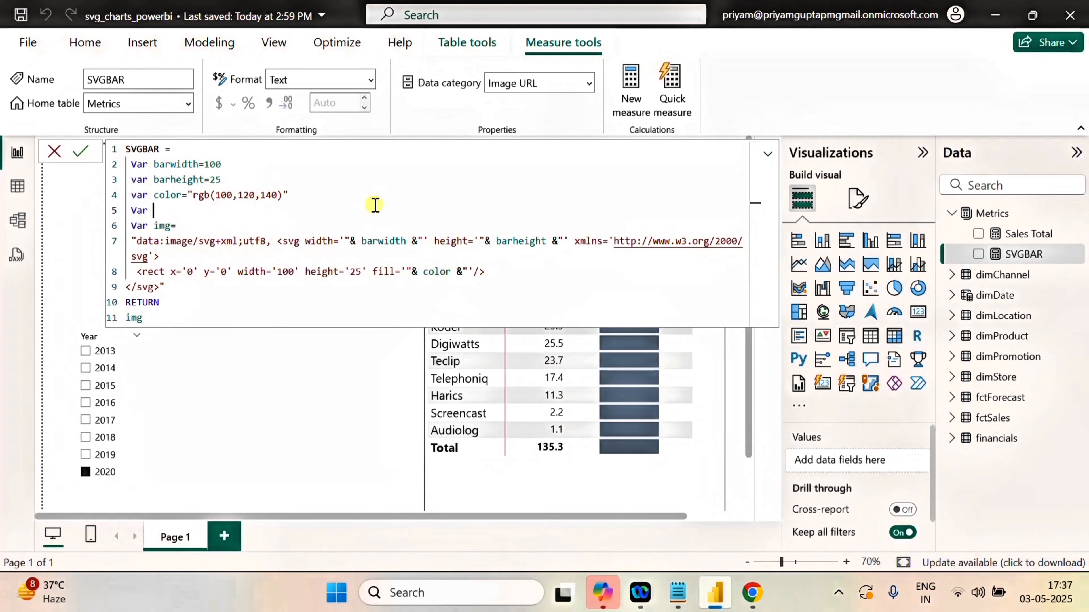
pyautogui.write('minsales=minx')
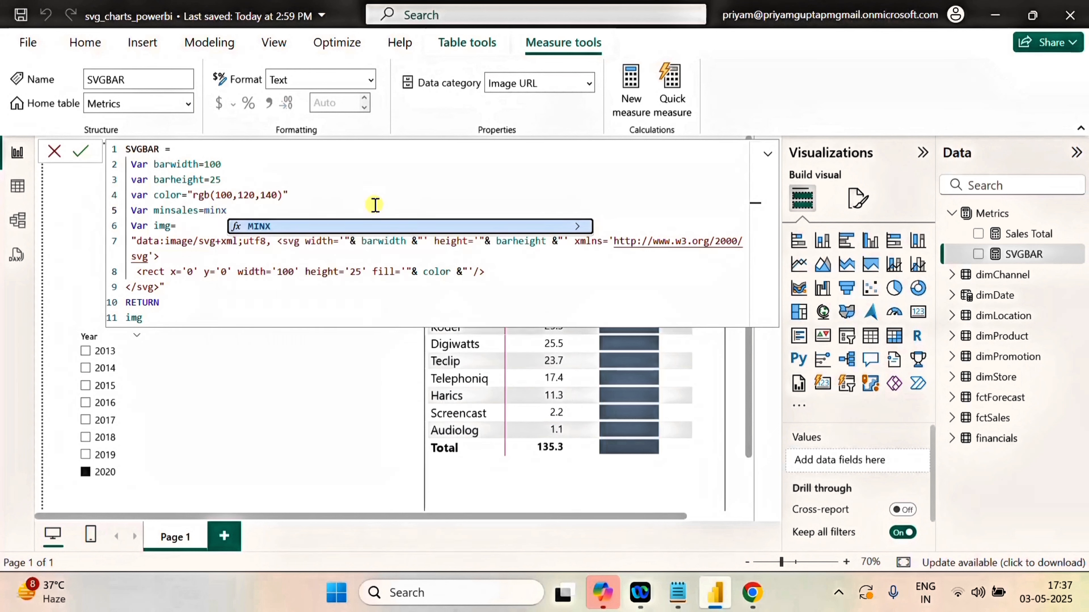
pyautogui.write('(')
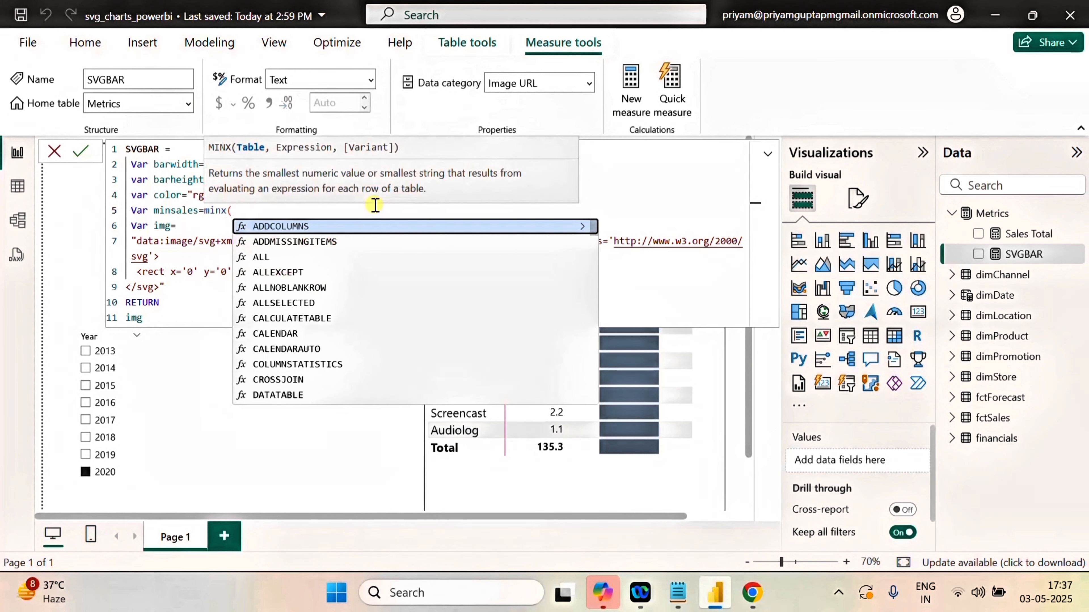
pyautogui.write('al')
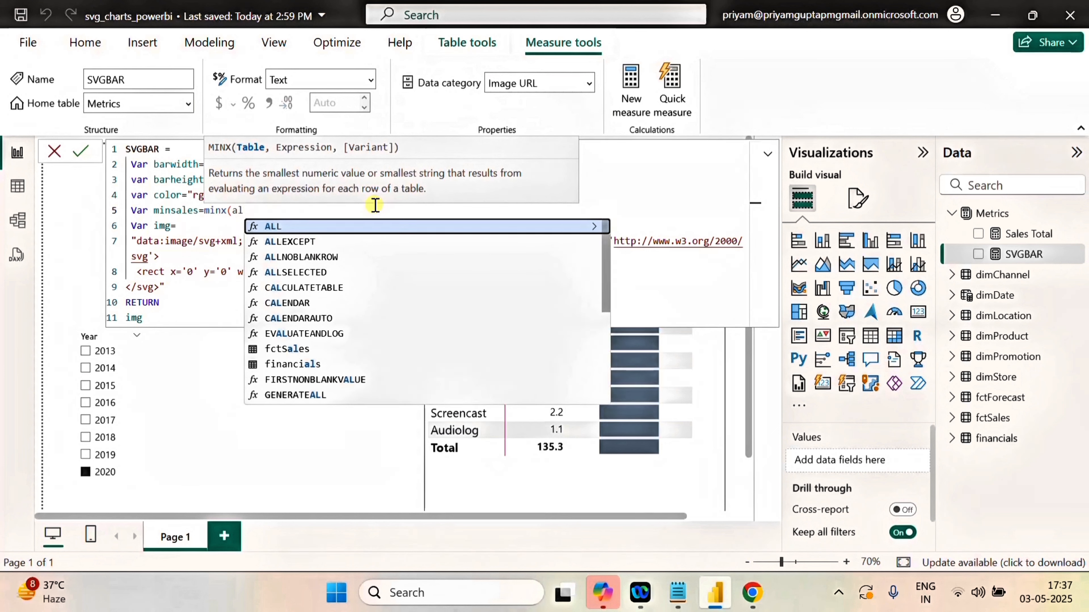
# Enter ALLSELECTED(dimProduct[Manufacturer]) as the table argument of the minsales MINX function.
pyautogui.click(294, 272)
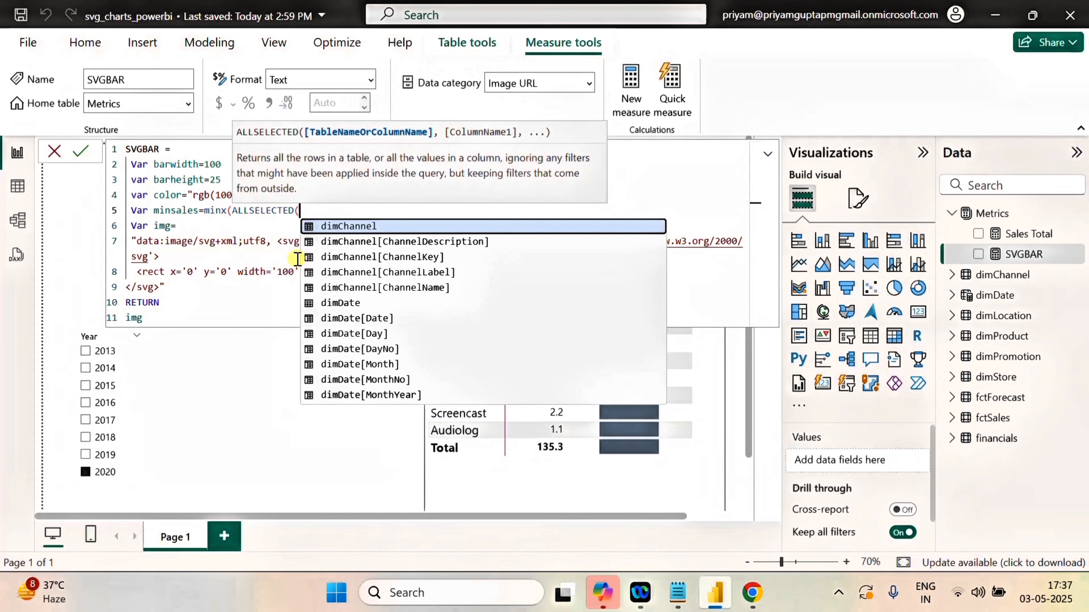
pyautogui.write('manu')
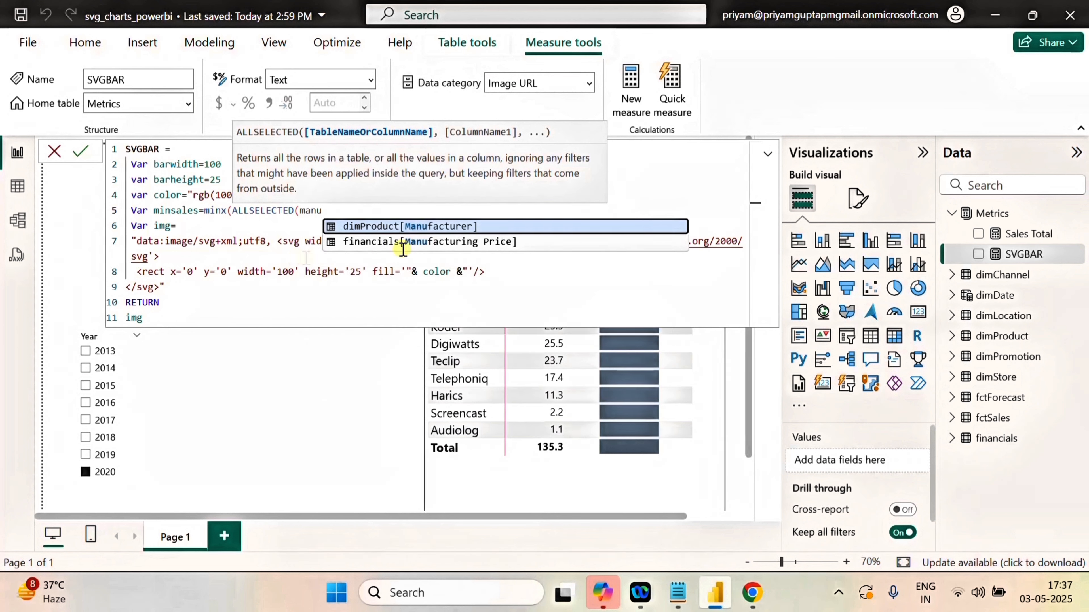
pyautogui.click(412, 226)
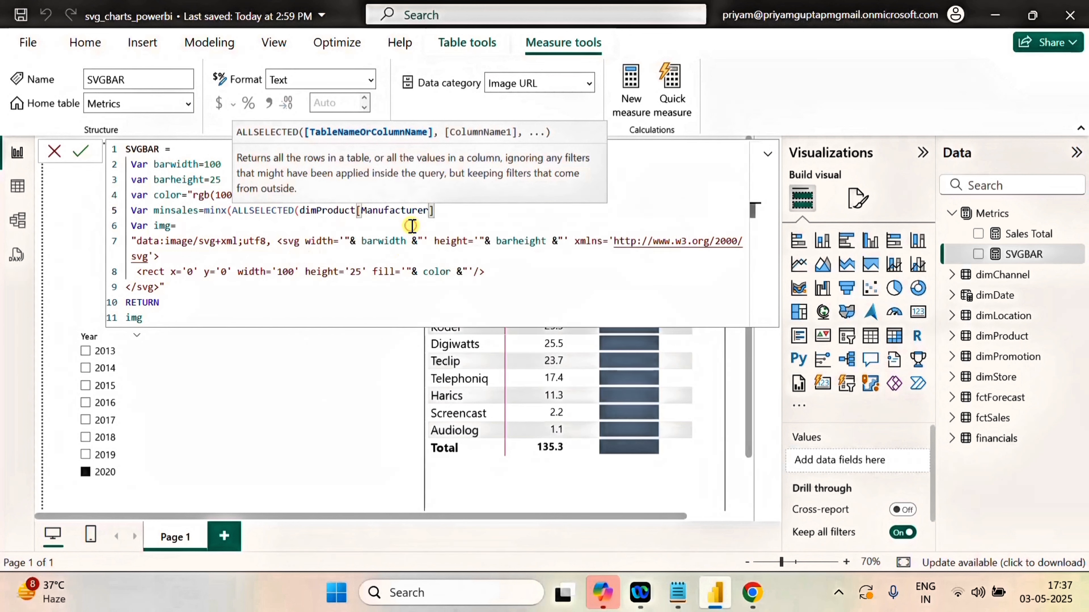
pyautogui.write(')')
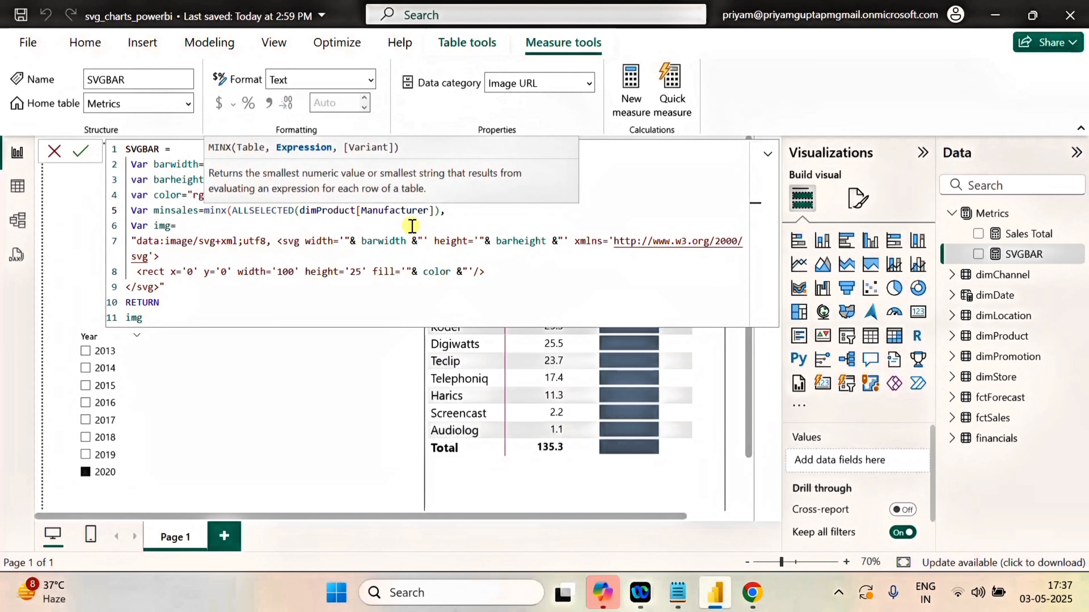
pyautogui.write(',sales')
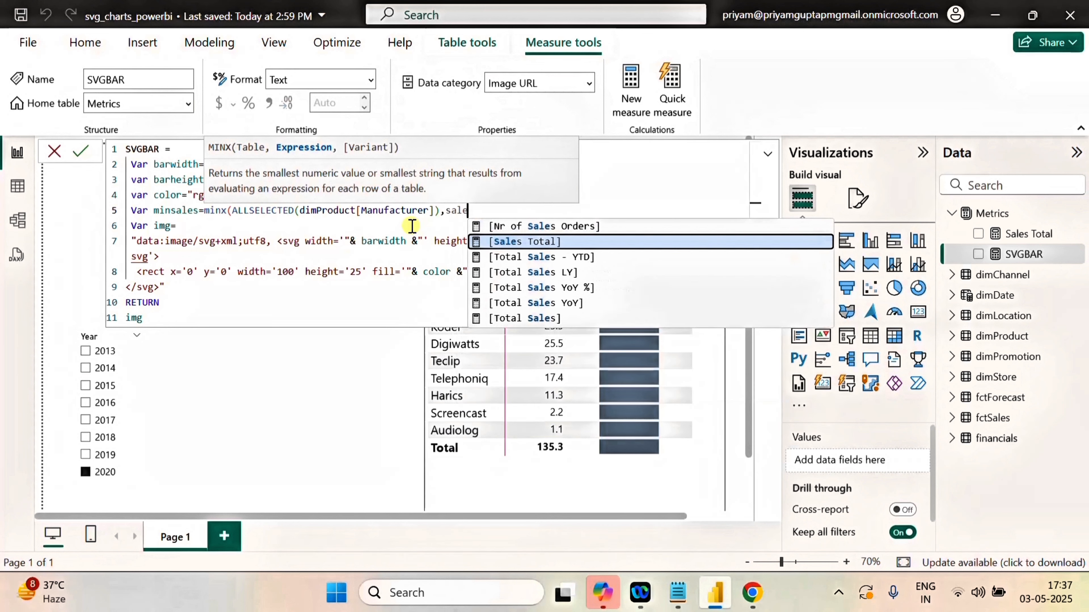
# Complete the minsales MINX function with [Sales Total] as its expression argument.
pyautogui.click(541, 243)
pyautogui.write(')')
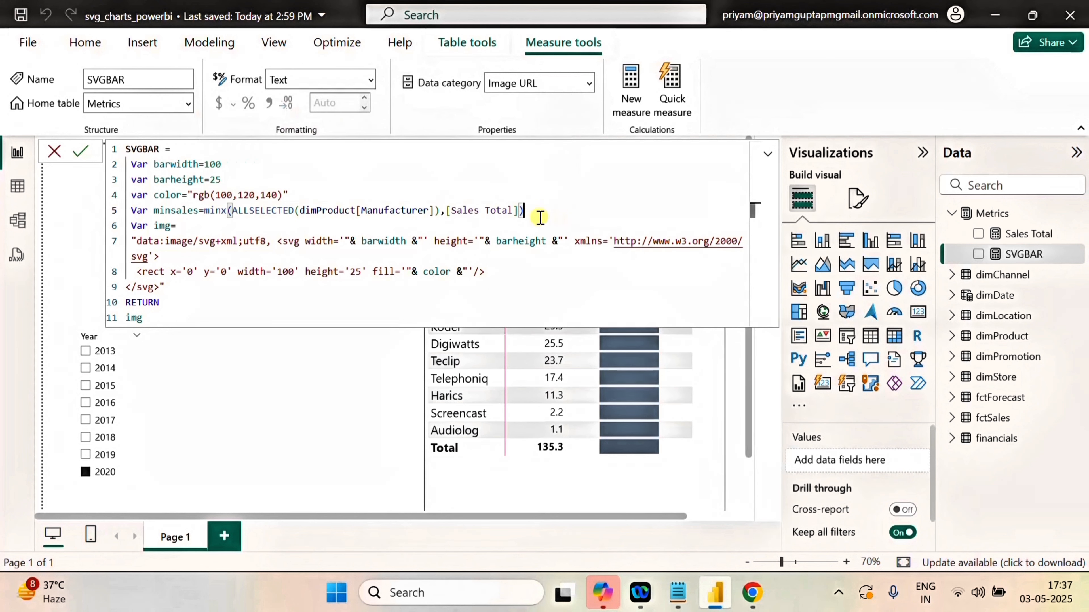
# Duplicate the minsales declaration on a new line directly below it and rename the copied variable maxsales.
pyautogui.tripleClick(313, 212)
pyautogui.hotkey('ctrl', 'c')
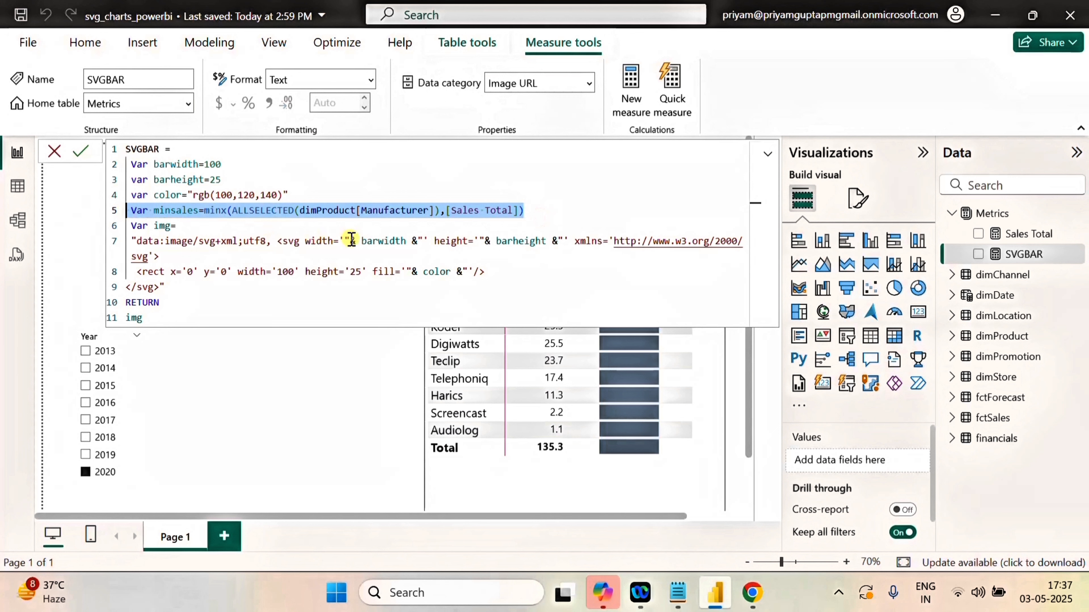
pyautogui.click(540, 212)
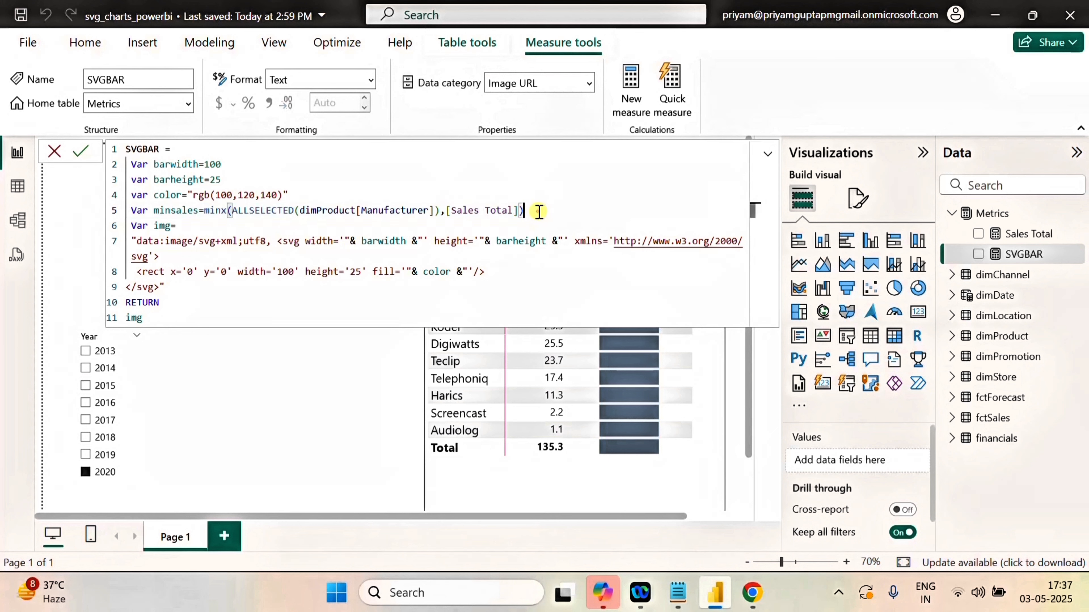
pyautogui.press('Return')
pyautogui.hotkey('ctrl', 'v')
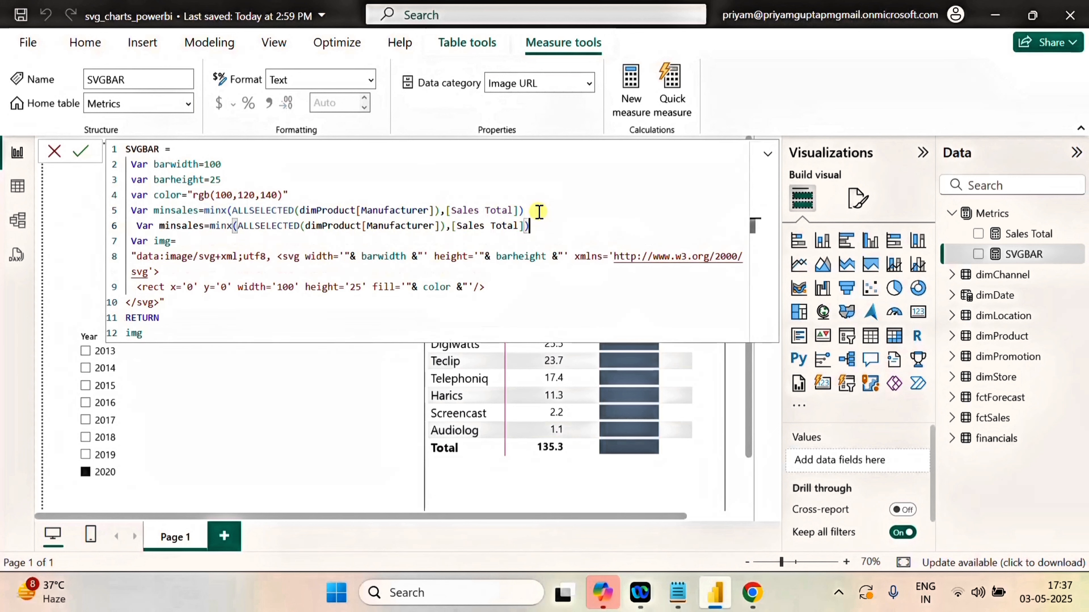
pyautogui.click(175, 228)
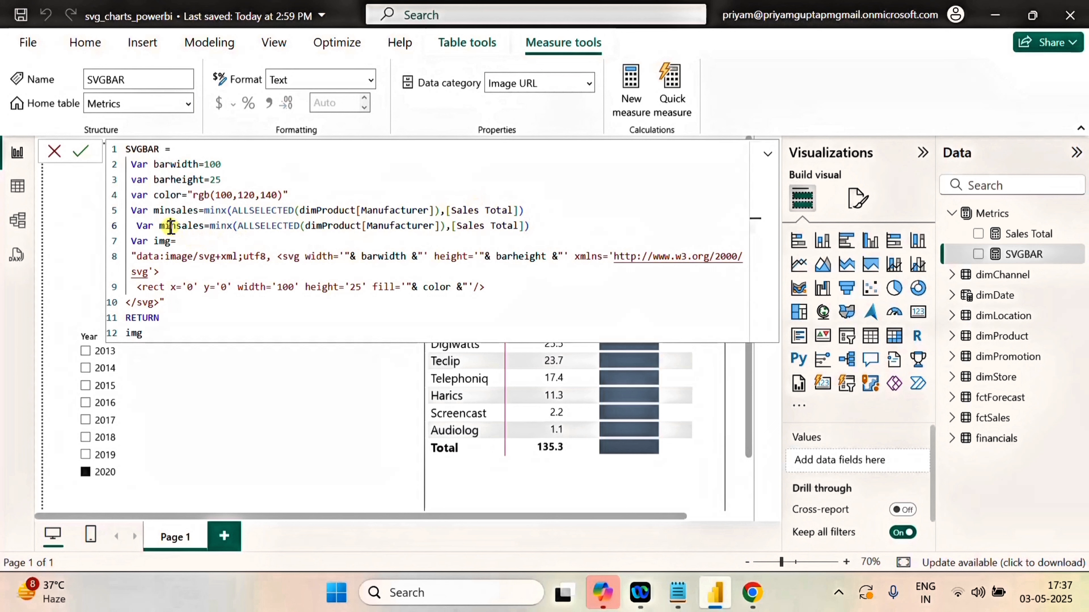
pyautogui.press('BackSpace')
pyautogui.press('BackSpace')
pyautogui.press('BackSpace')
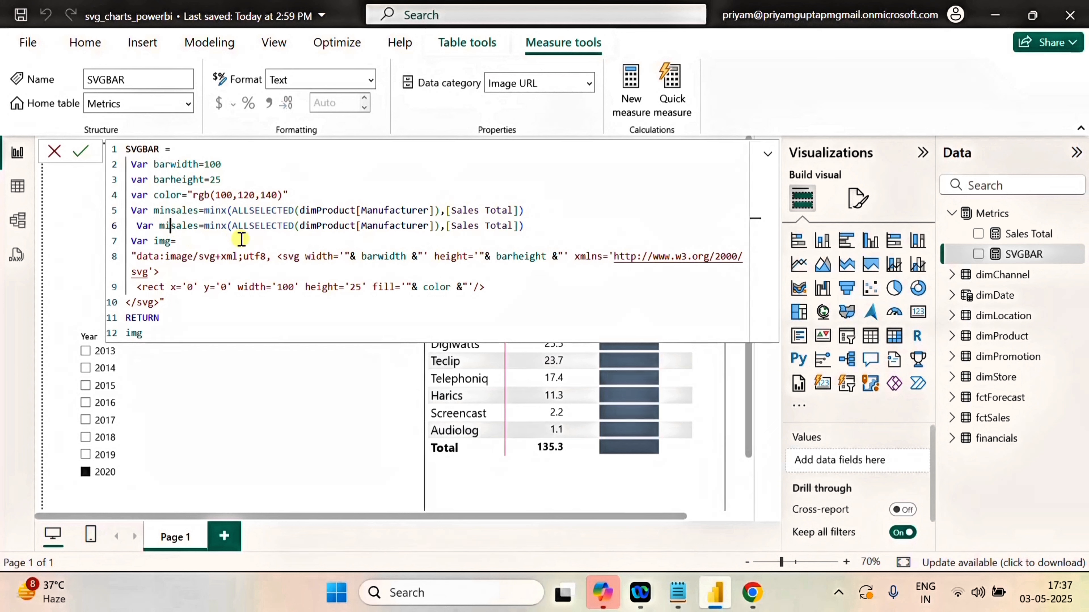
pyautogui.write('max')
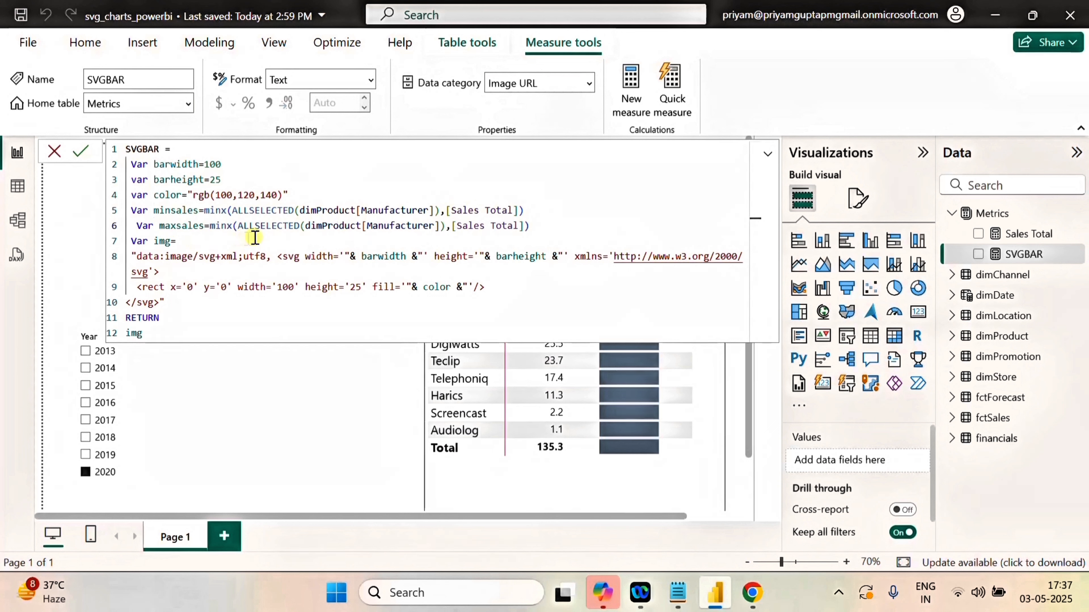
# Change the function in the maxsales declaration to MAXX.
pyautogui.click(225, 228)
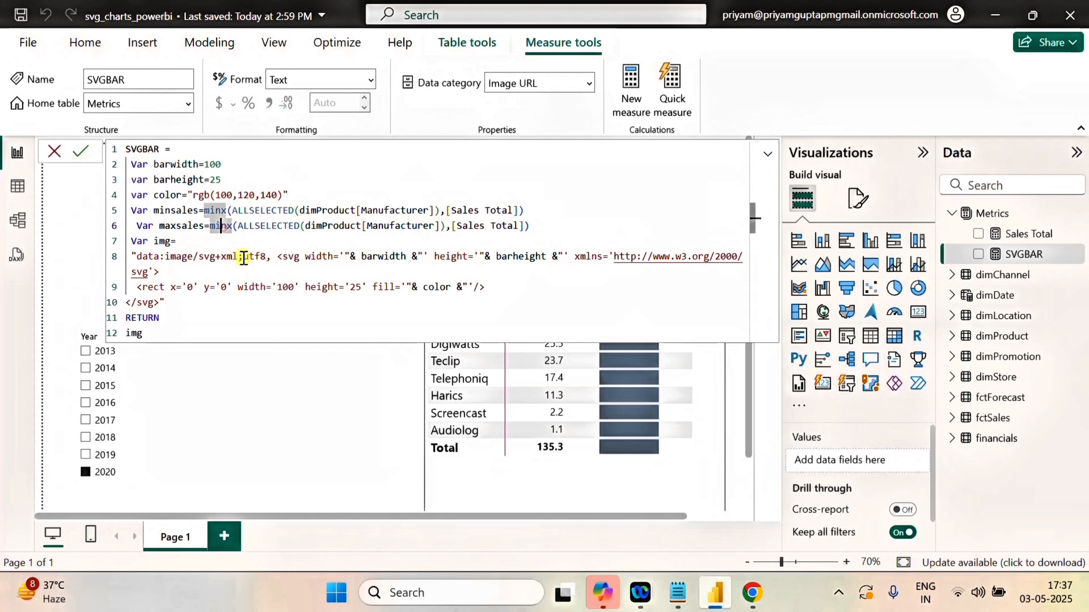
pyautogui.press('BackSpace')
pyautogui.press('BackSpace')
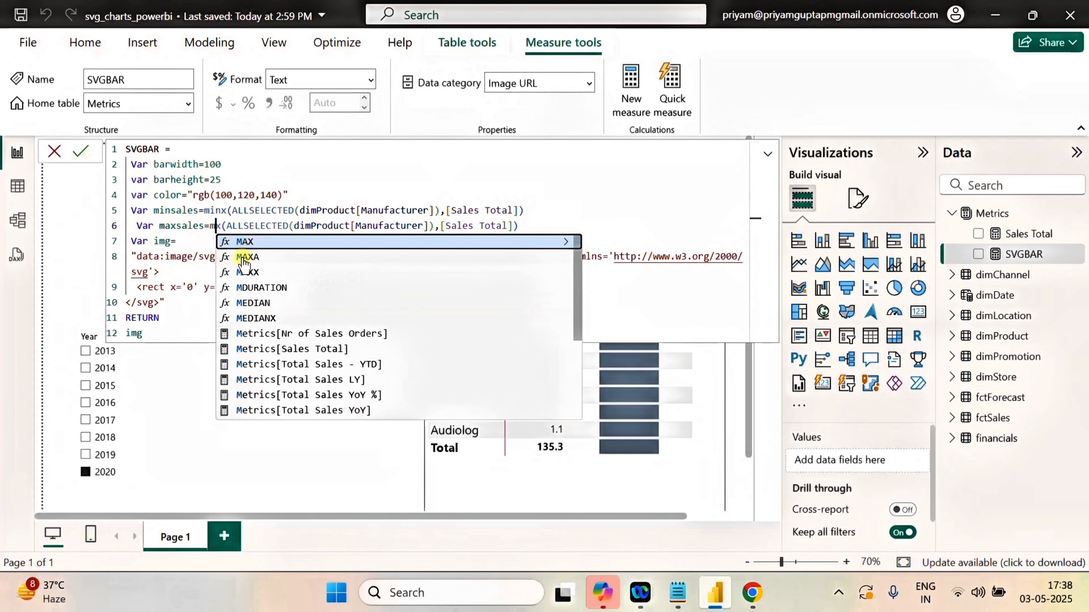
pyautogui.write('ax')
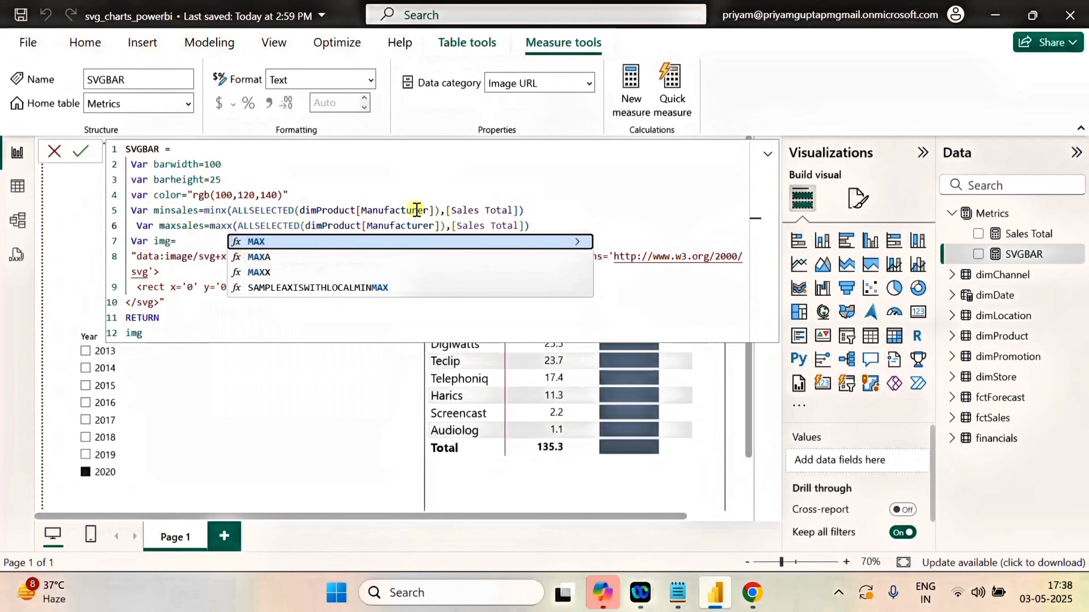
pyautogui.click(575, 232)
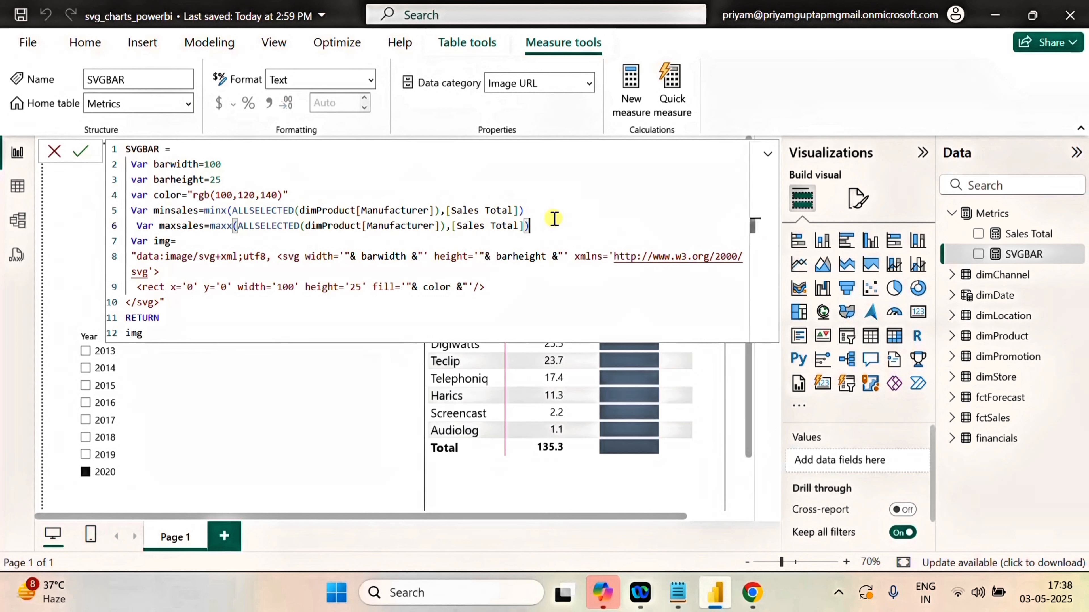
# Declare a variable svgwitdh on a new line below maxsales, starting its expression with the DIVIDE function.
pyautogui.press('Return')
pyautogui.write('VAR')
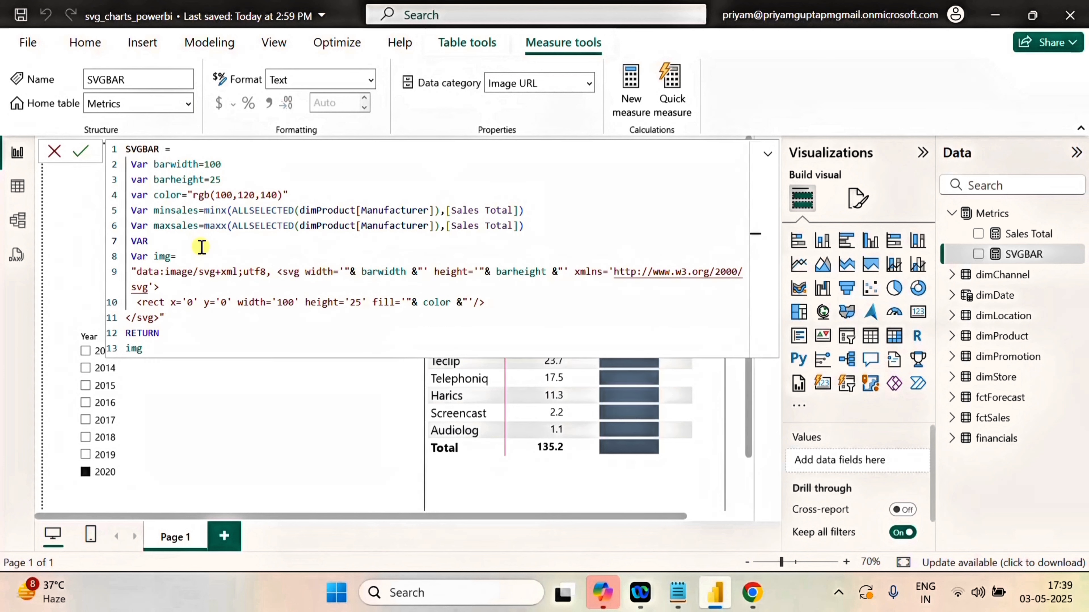
pyautogui.write('svgwitdh')
pyautogui.write('=div')
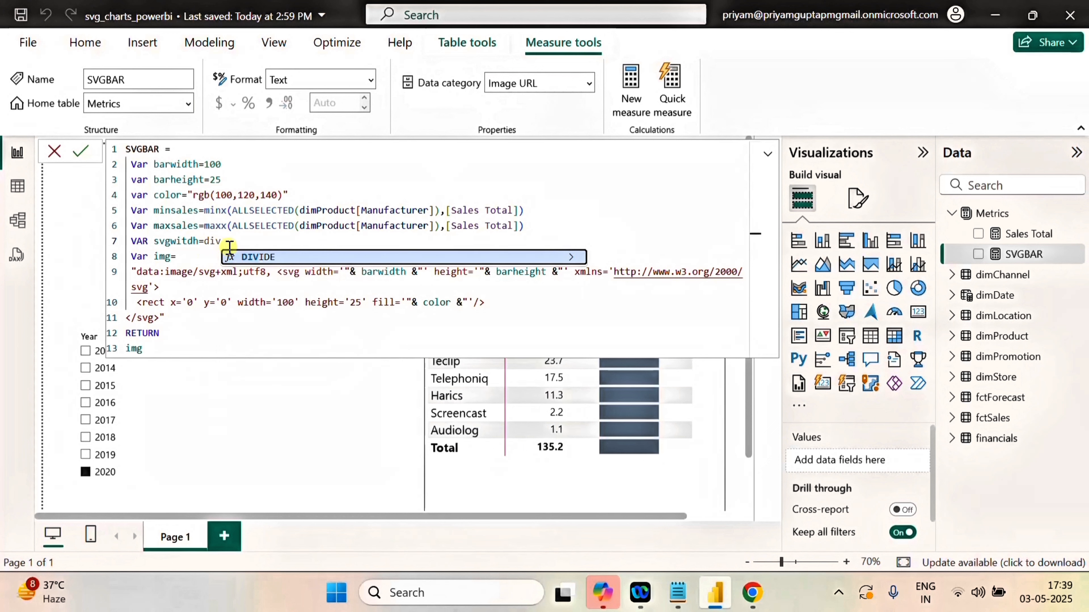
pyautogui.click(262, 254)
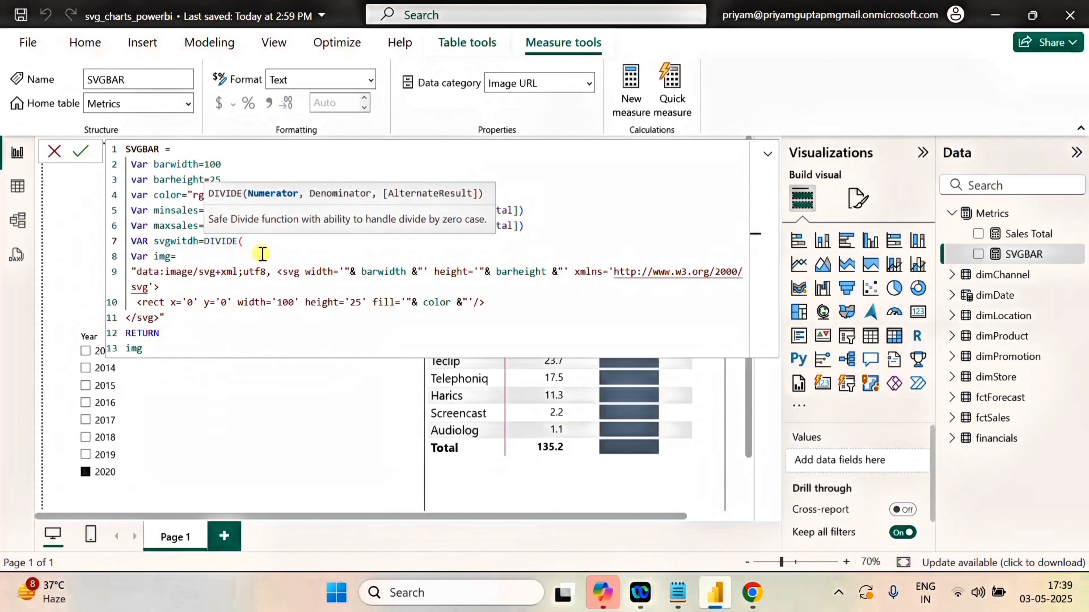
# Enter [Sales Total]-minsales as the numerator of the svgwitdh DIVIDE function.
pyautogui.write('sal')
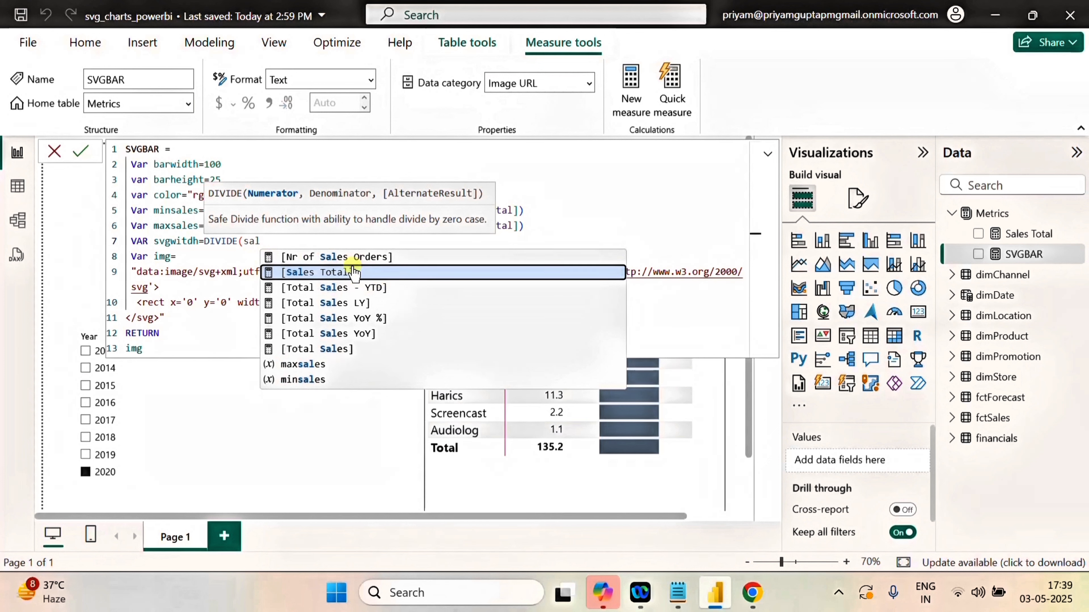
pyautogui.click(356, 271)
pyautogui.write('-min')
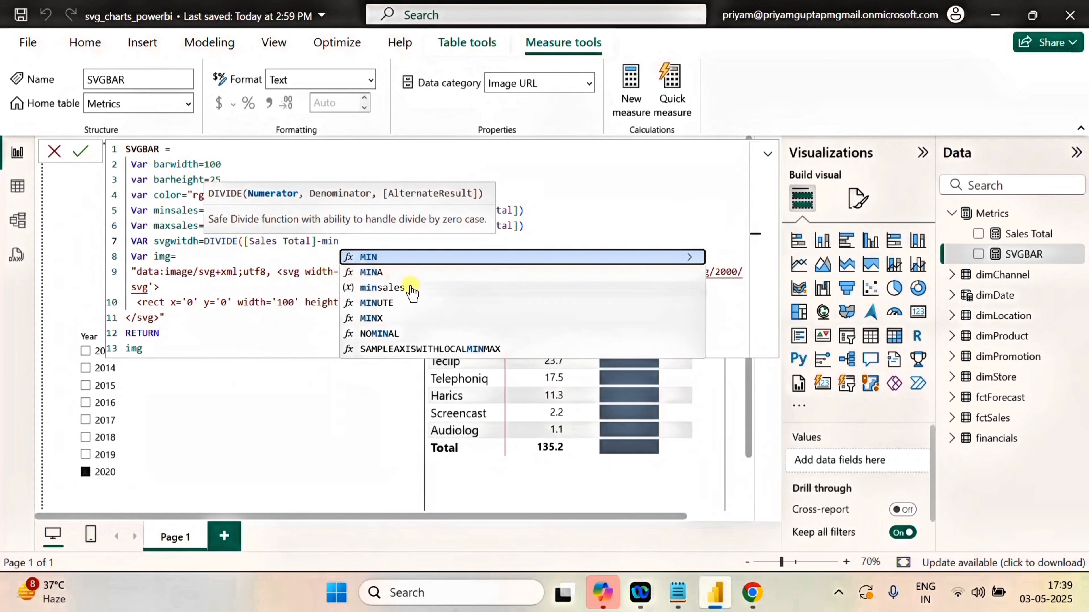
pyautogui.click(388, 288)
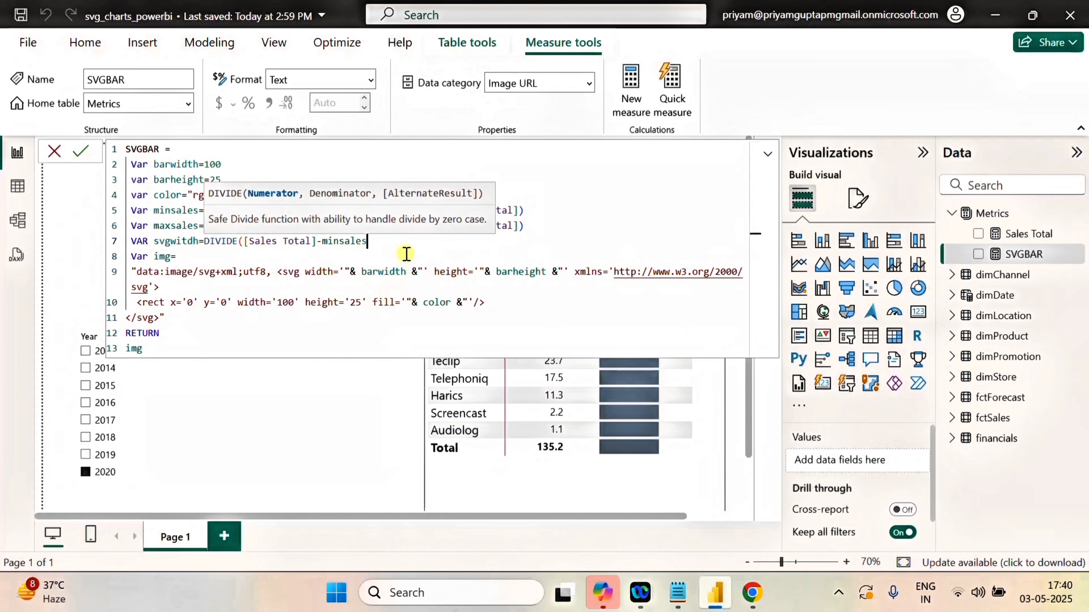
# Enter maxsales-minsales as the DIVIDE denominator and close the function.
pyautogui.write(',')
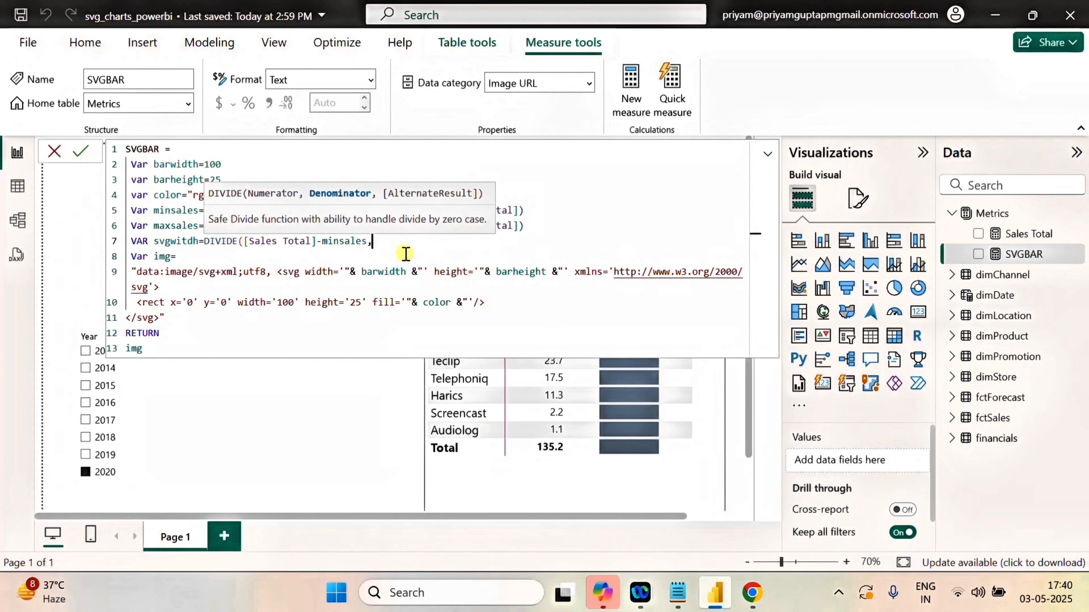
pyautogui.write('max')
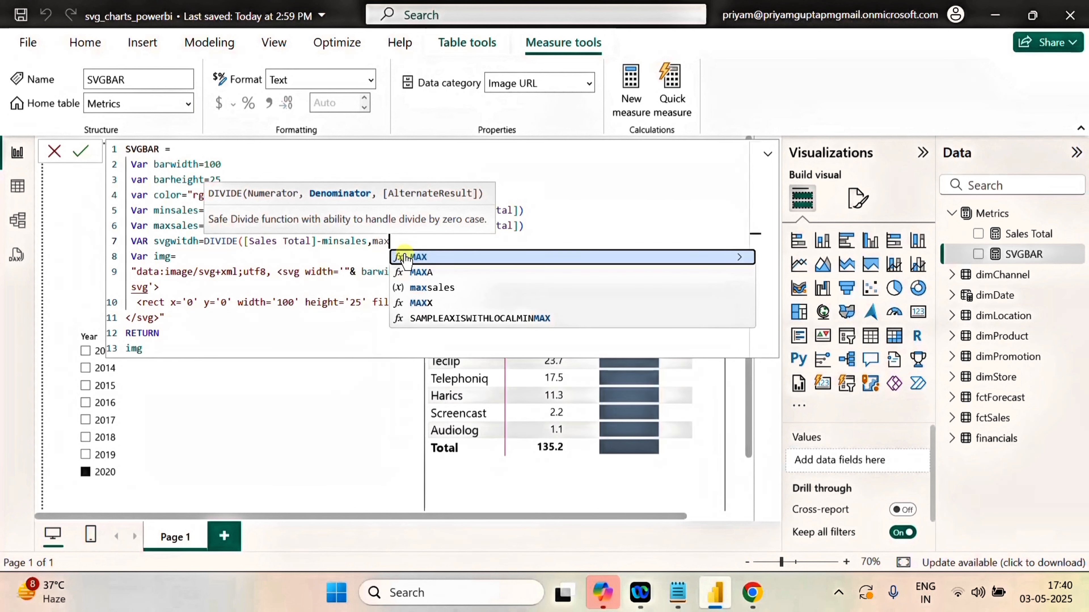
pyautogui.click(448, 287)
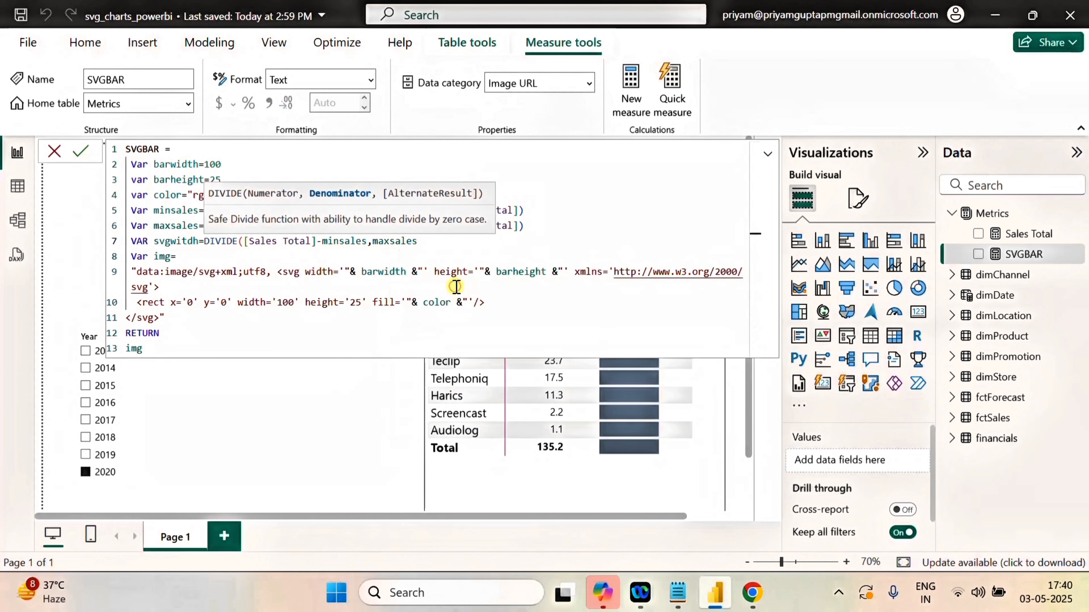
pyautogui.write('-min')
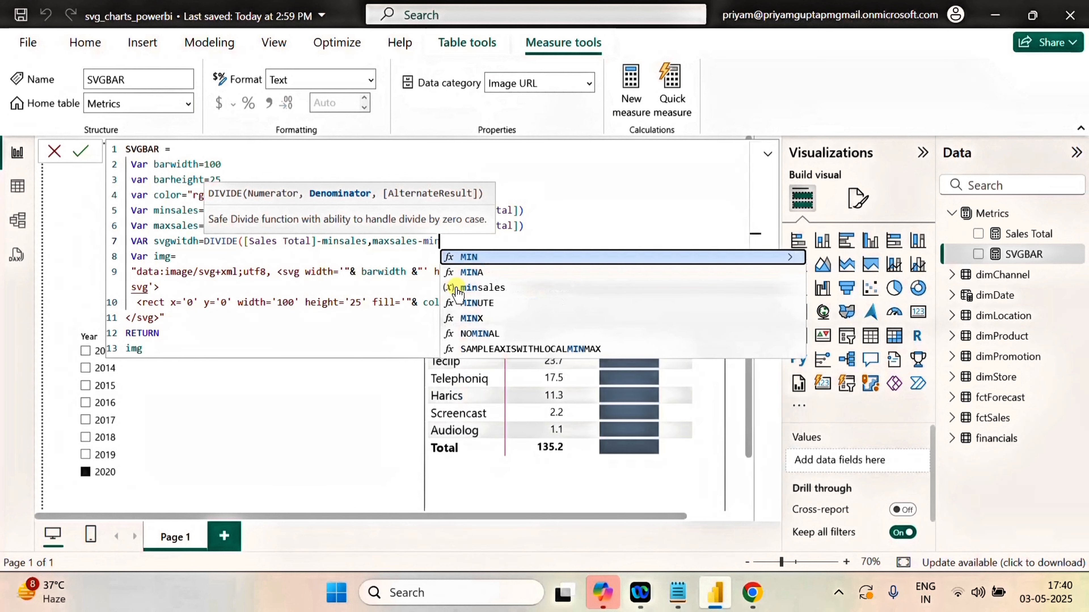
pyautogui.click(484, 288)
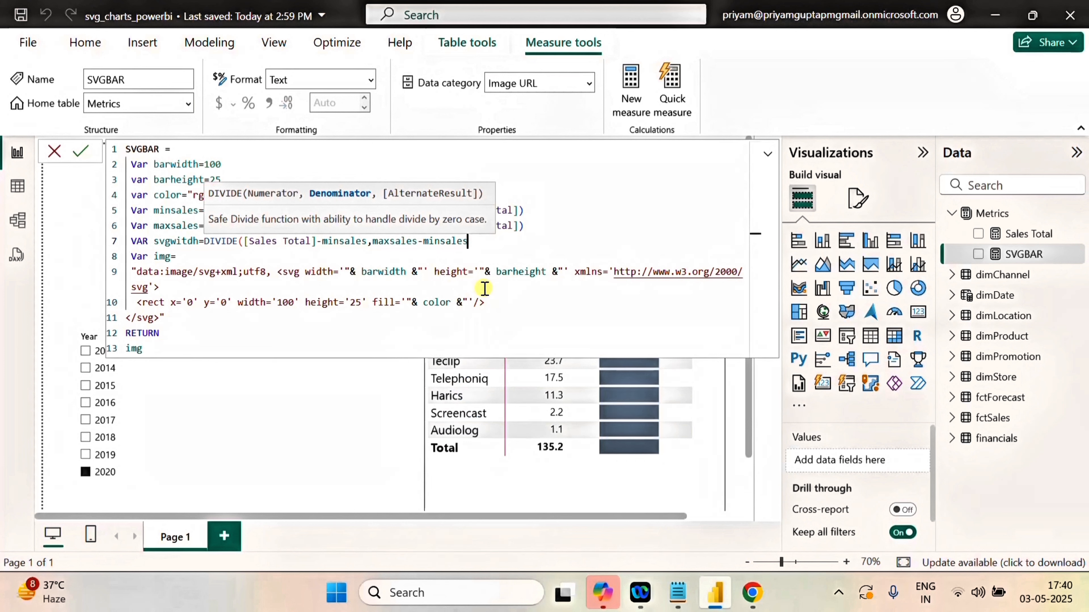
pyautogui.write(')')
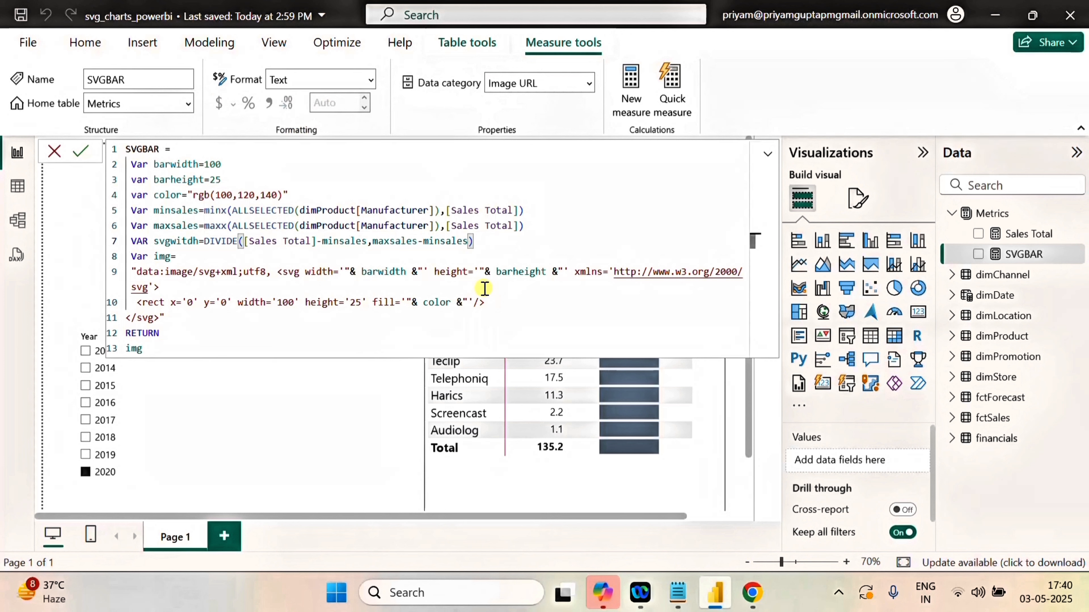
pyautogui.write('*bar')
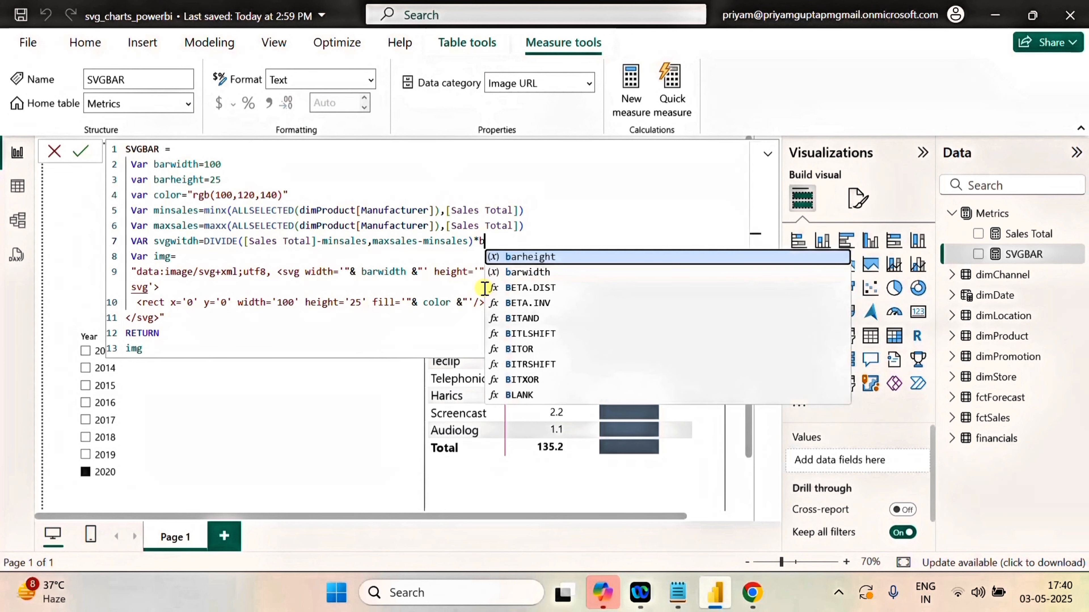
# Multiply the DIVIDE result in svgwitdh by the barwidth variable.
pyautogui.click(557, 272)
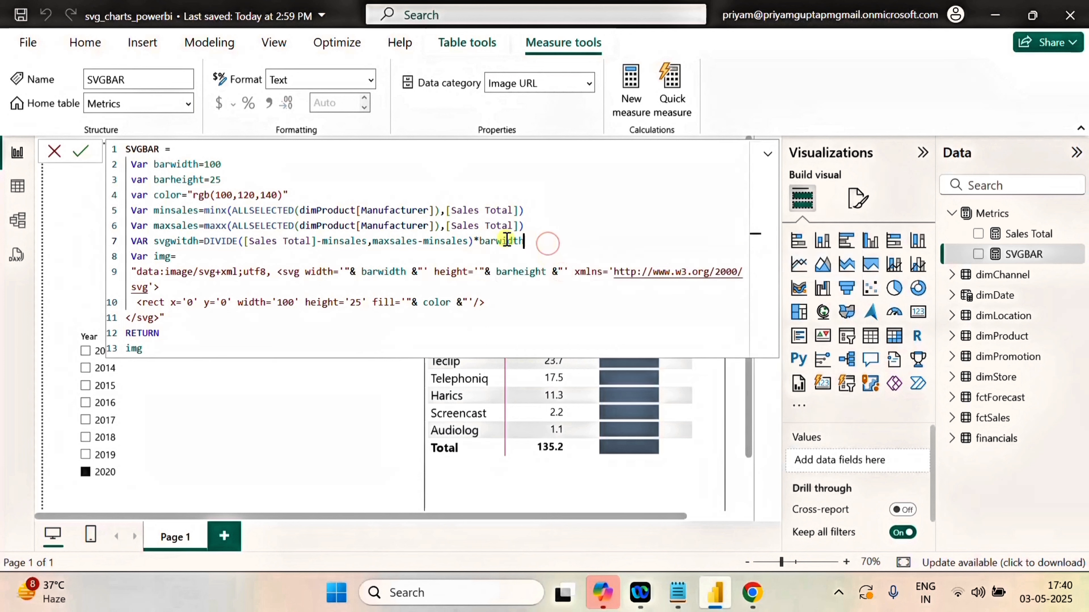
# Replace the rect's fixed width of 100 with the concatenated variable "& svgwitdh &".
pyautogui.doubleClick(285, 302)
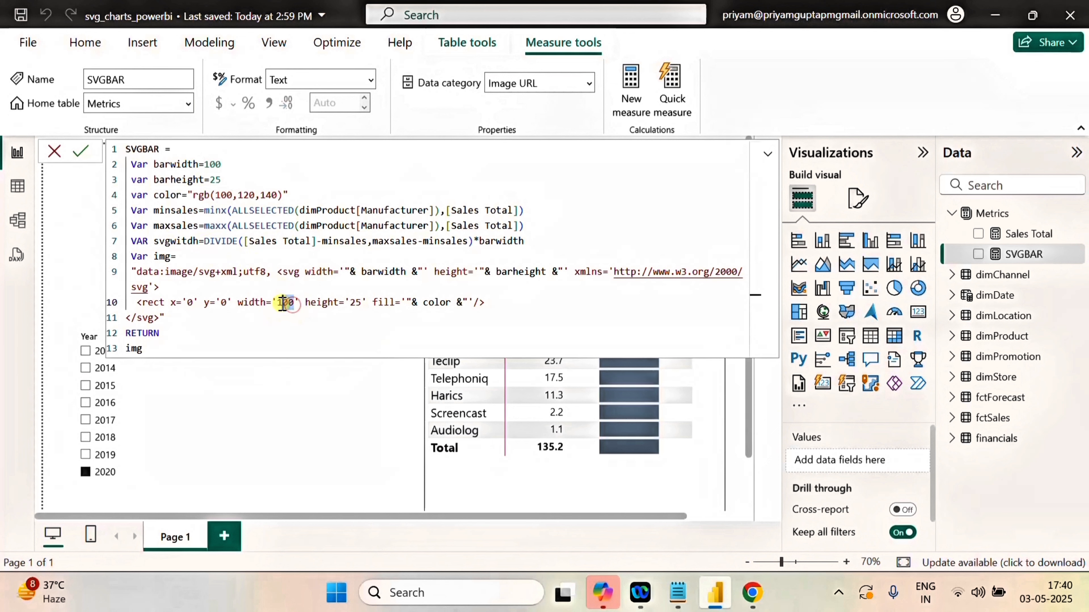
pyautogui.press('BackSpace')
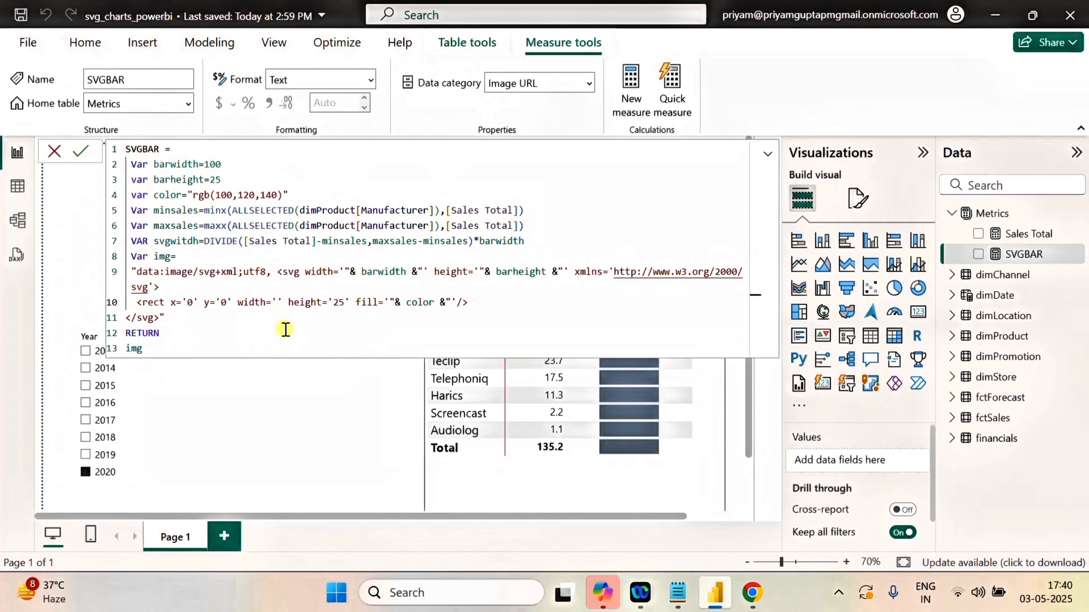
pyautogui.write('""')
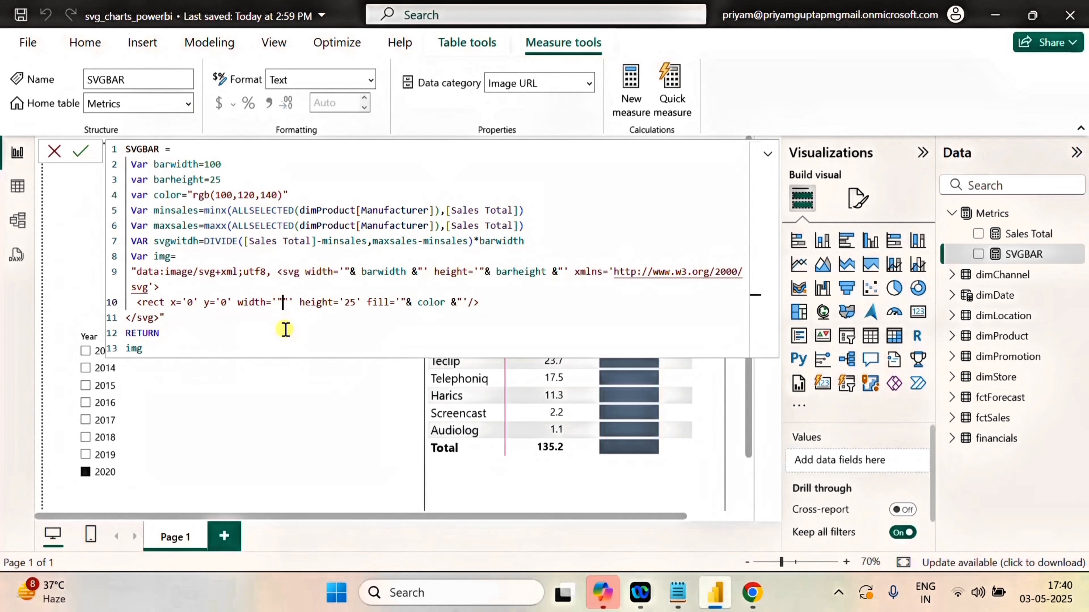
pyautogui.write('&&')
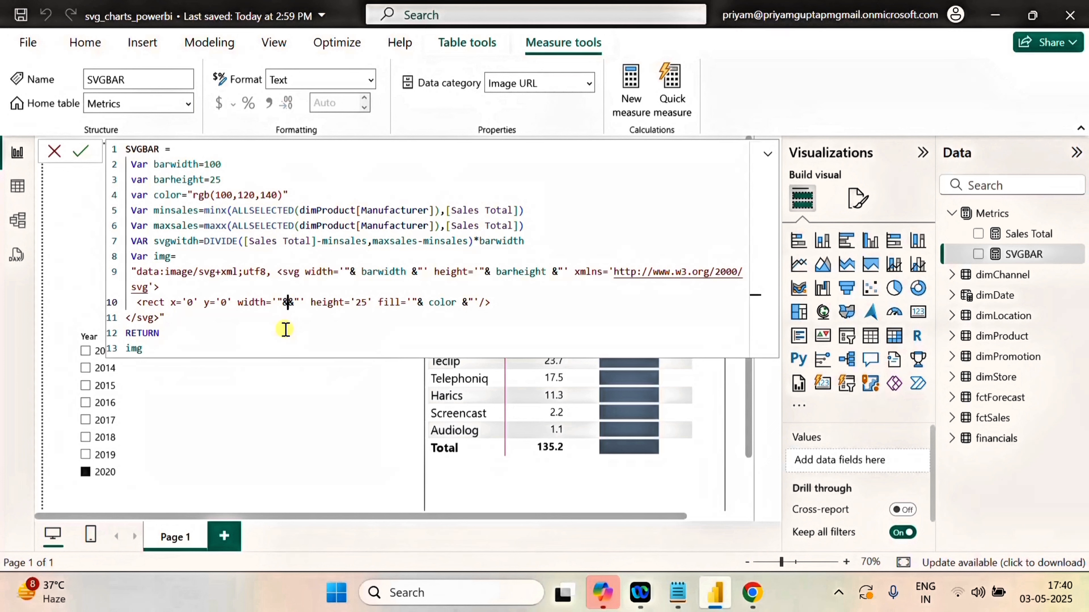
pyautogui.write('svg')
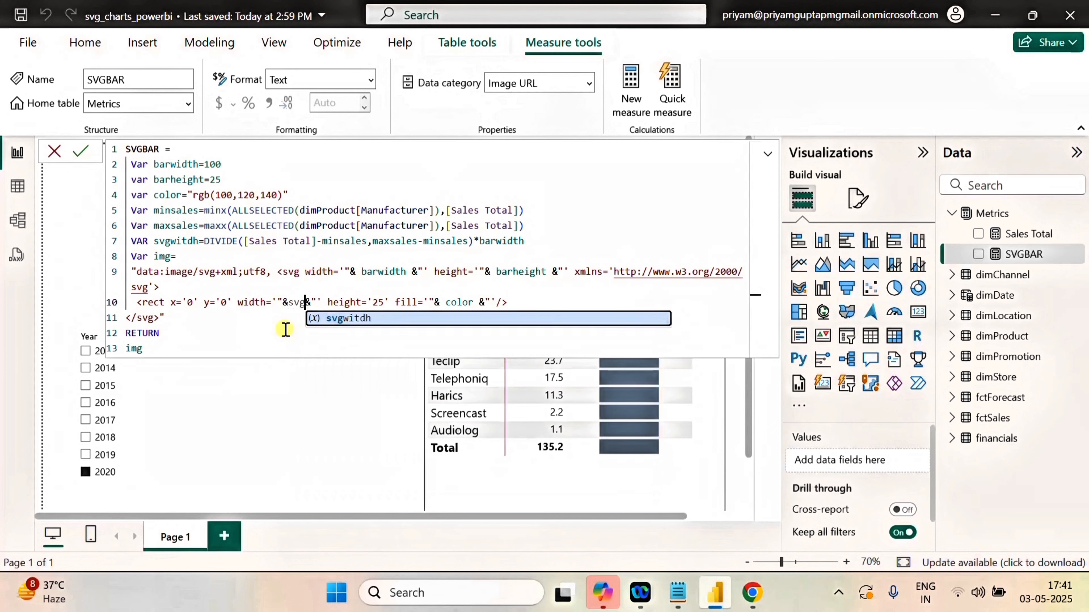
pyautogui.click(383, 320)
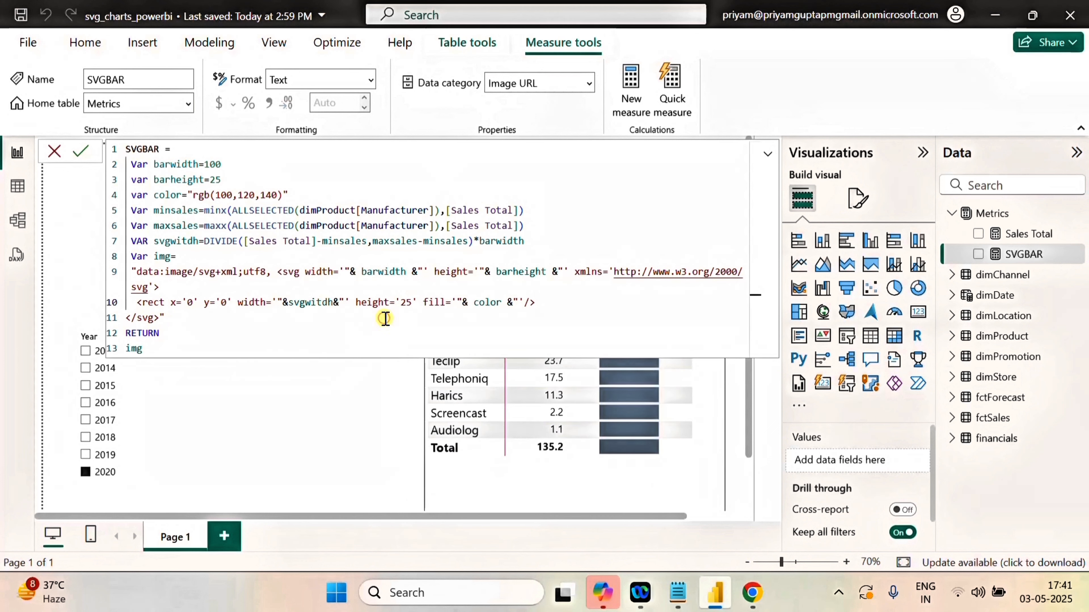
pyautogui.click(289, 303)
# Commit the SVGBAR measure and collapse the formula to check the bars in the manufacturer matrix.
pyautogui.click(239, 342)
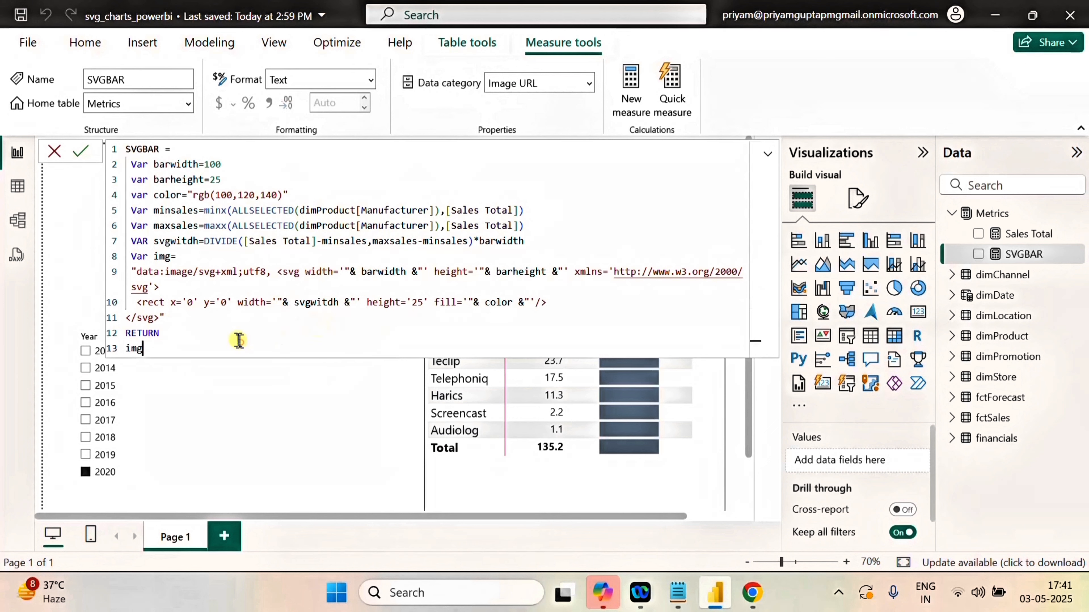
pyautogui.click(80, 151)
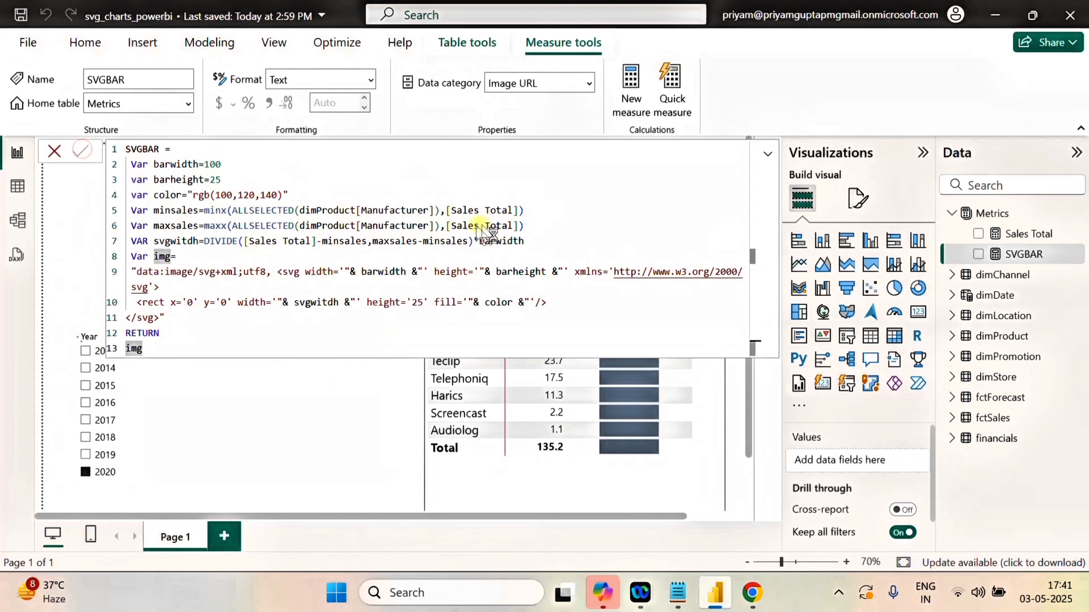
pyautogui.click(410, 366)
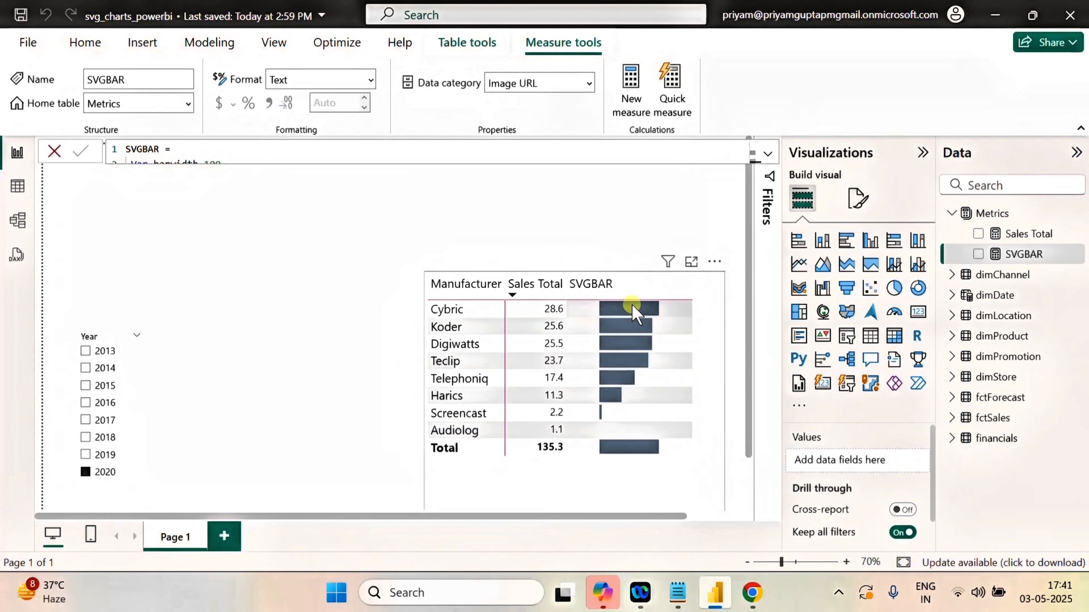
# Expand the SVGBAR formula and wrap the DIVIDE function in svgwitdh in an extra pair of parentheses.
pyautogui.moveTo(636, 305)
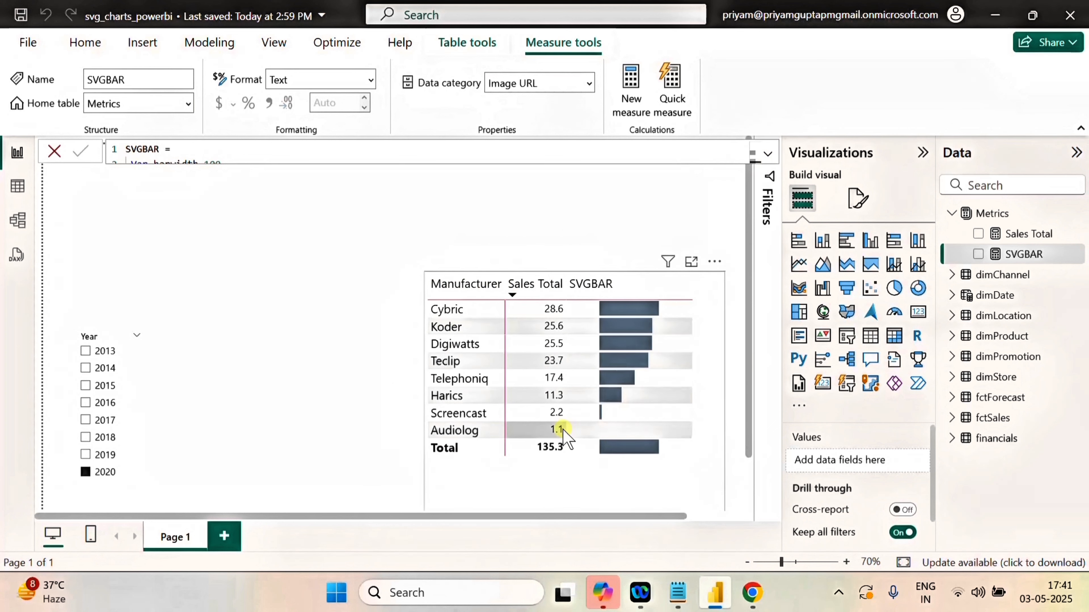
pyautogui.click(767, 154)
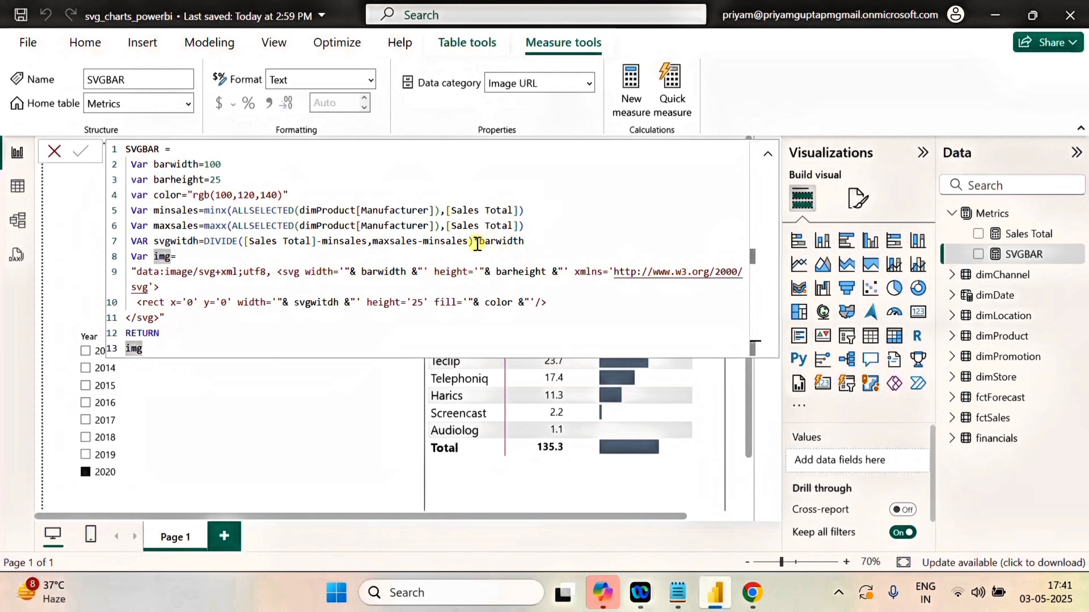
pyautogui.click(204, 242)
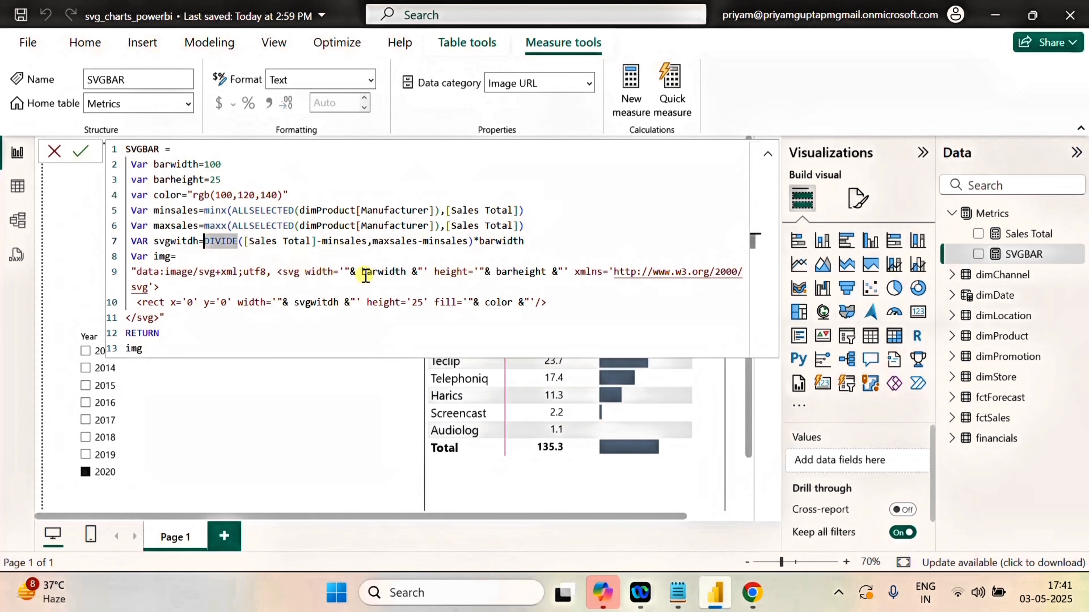
pyautogui.write('(')
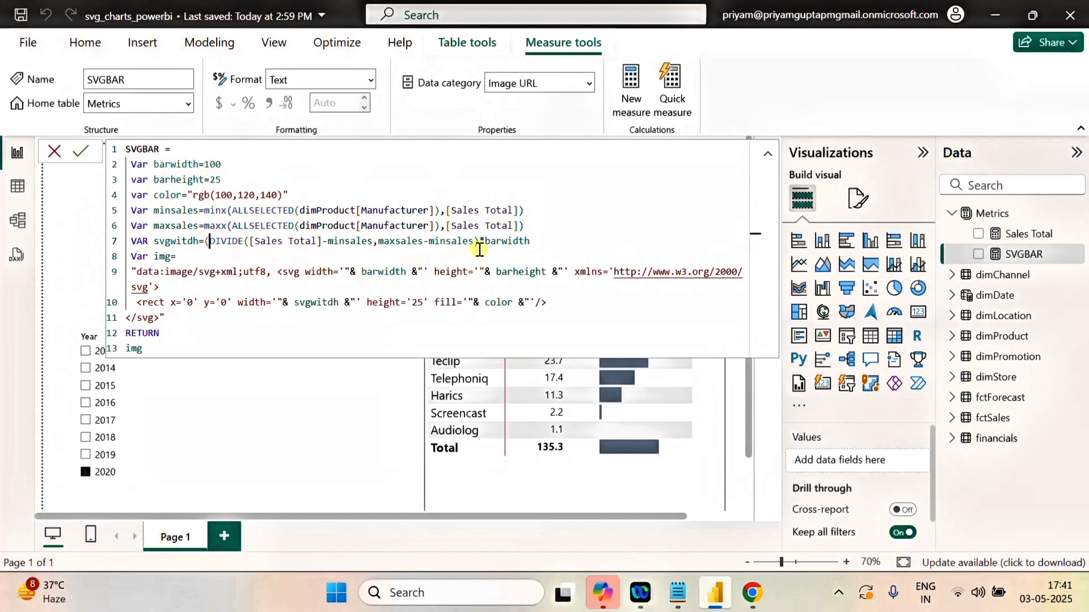
pyautogui.click(478, 241)
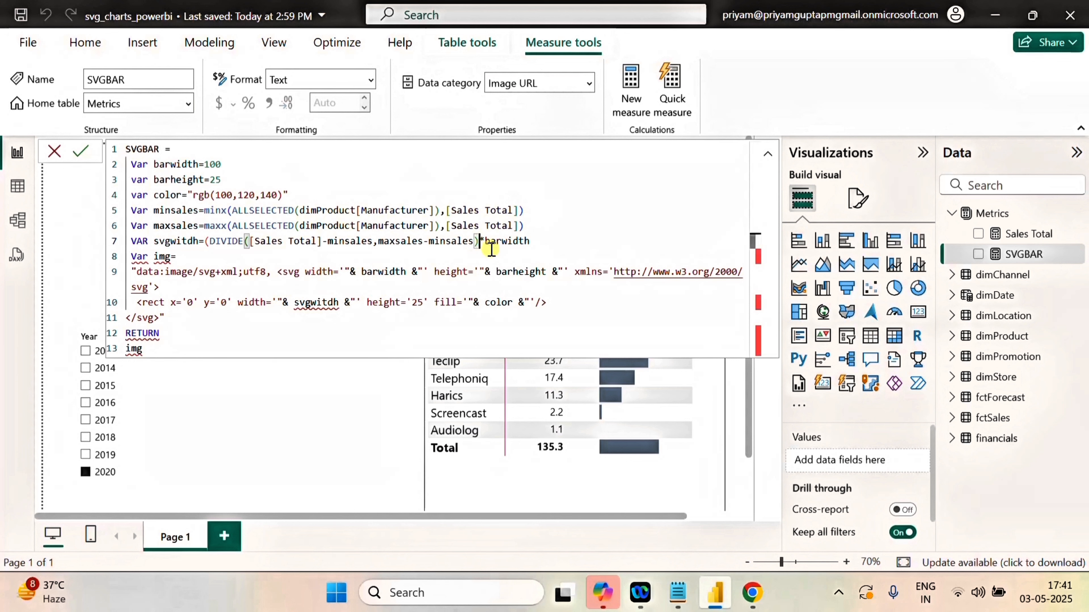
pyautogui.write(')')
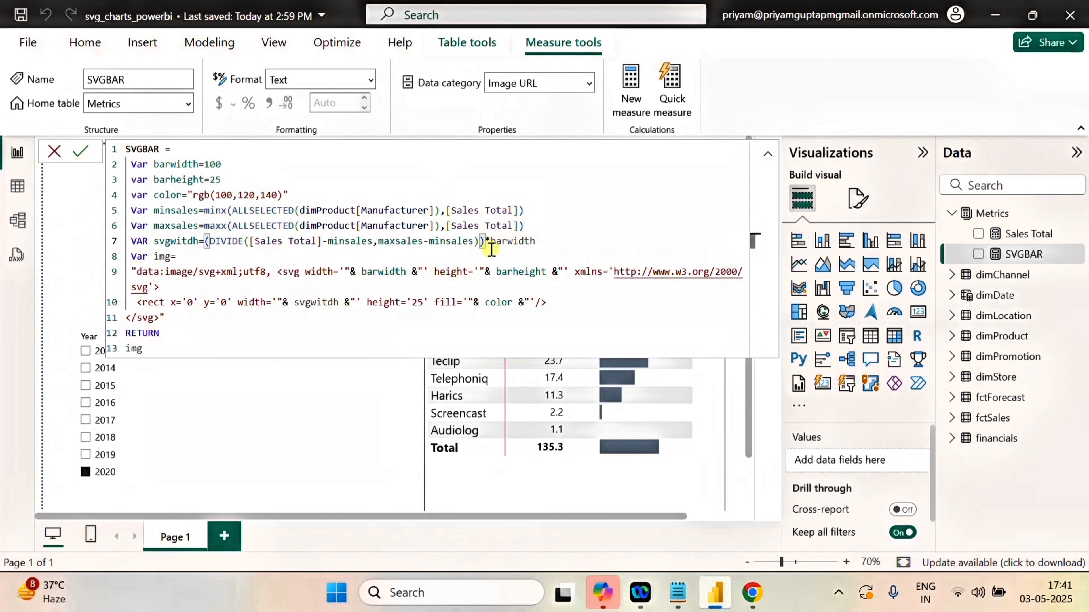
# Add +0.05 after the DIVIDE result inside the svgwitdh parentheses and commit the measure.
pyautogui.press('Left')
pyautogui.write('=')
pyautogui.press('BackSpace')
pyautogui.write('+0.')
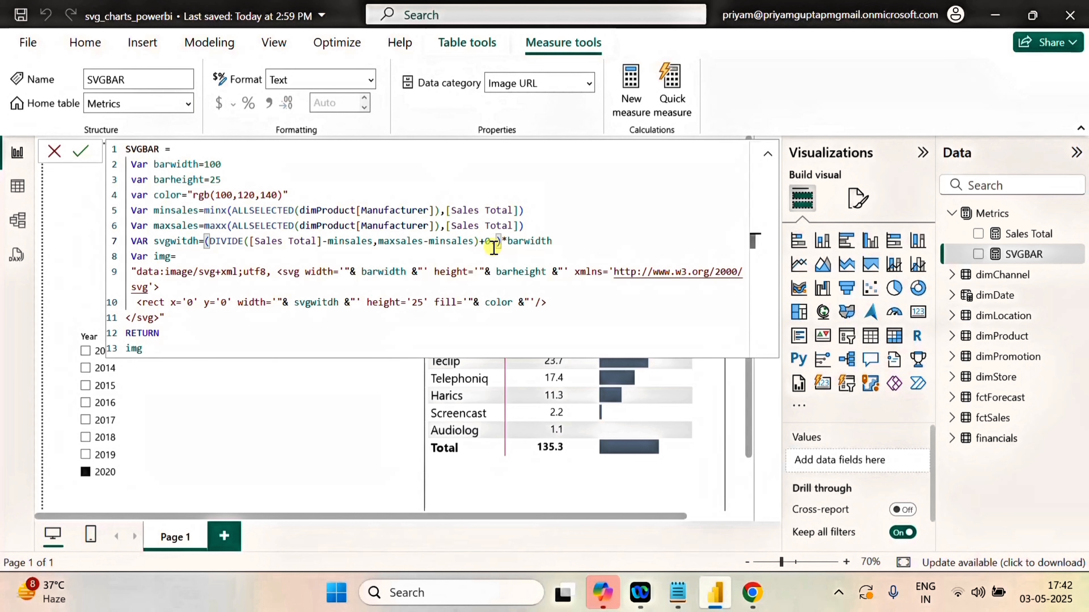
pyautogui.write('05')
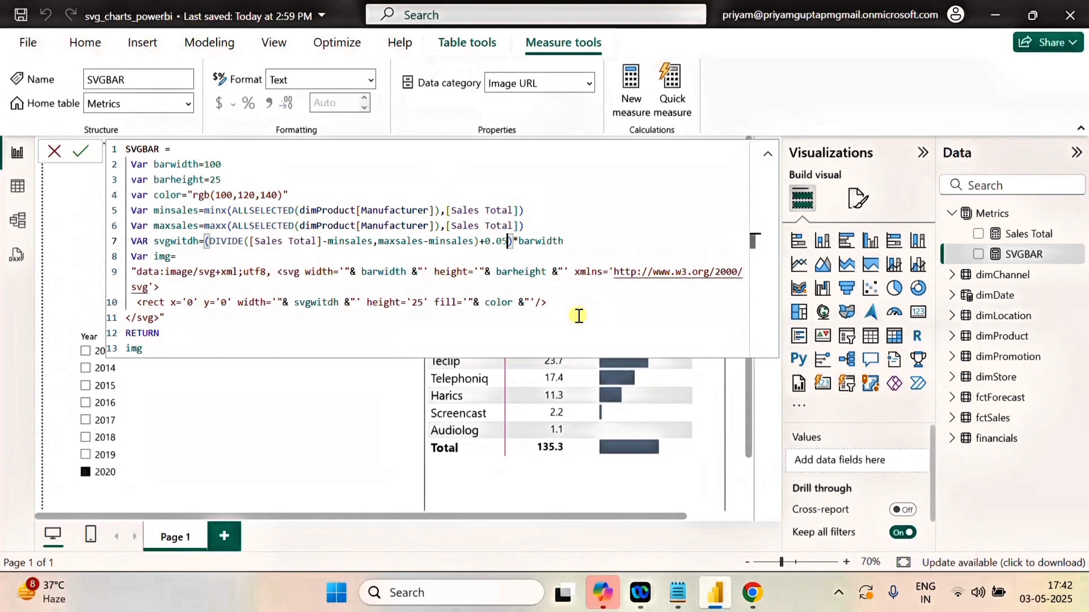
pyautogui.click(81, 150)
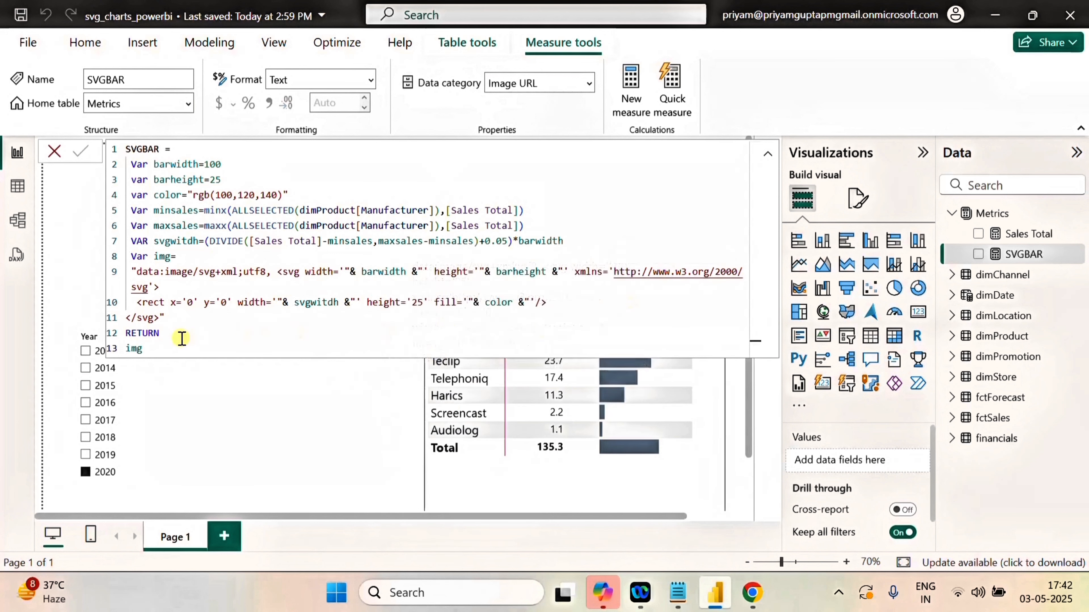
# Replace the img expression after RETURN with the opening of an IF function.
pyautogui.click(161, 346)
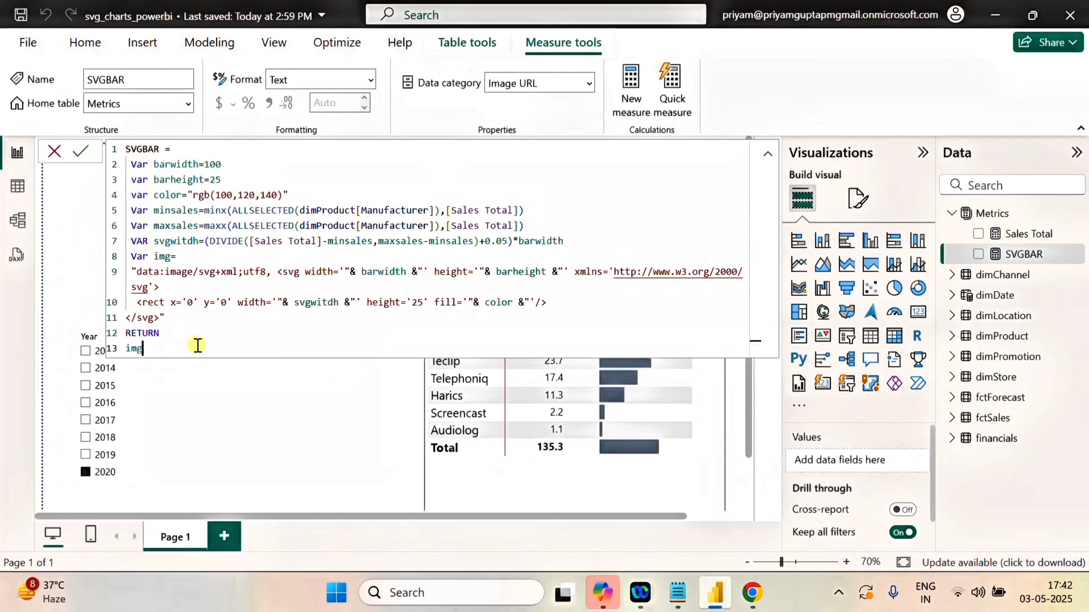
pyautogui.press('BackSpace')
pyautogui.press('BackSpace')
pyautogui.press('BackSpace')
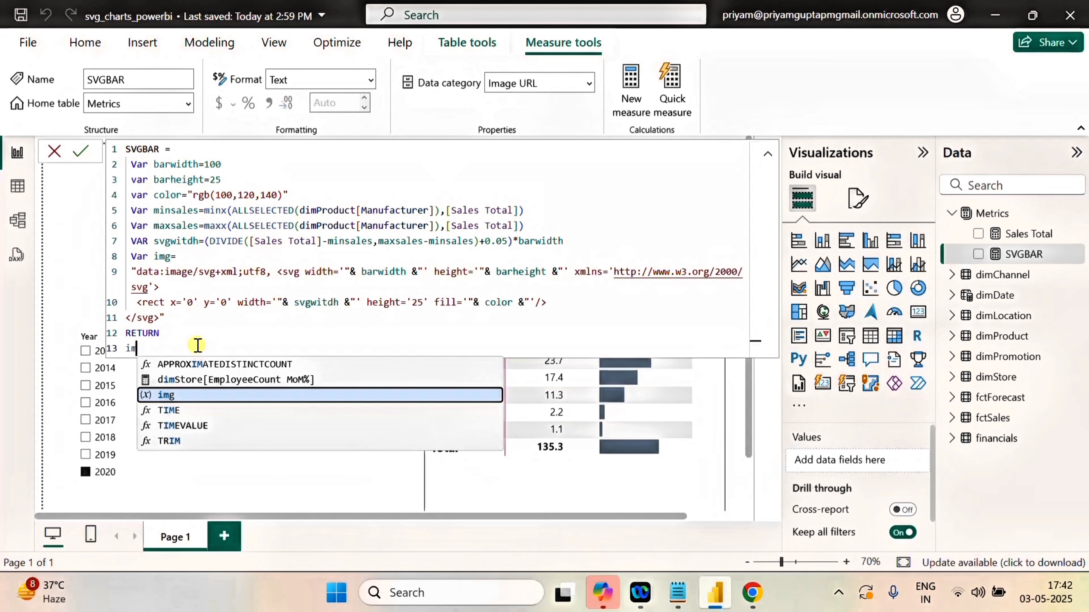
pyautogui.write('if')
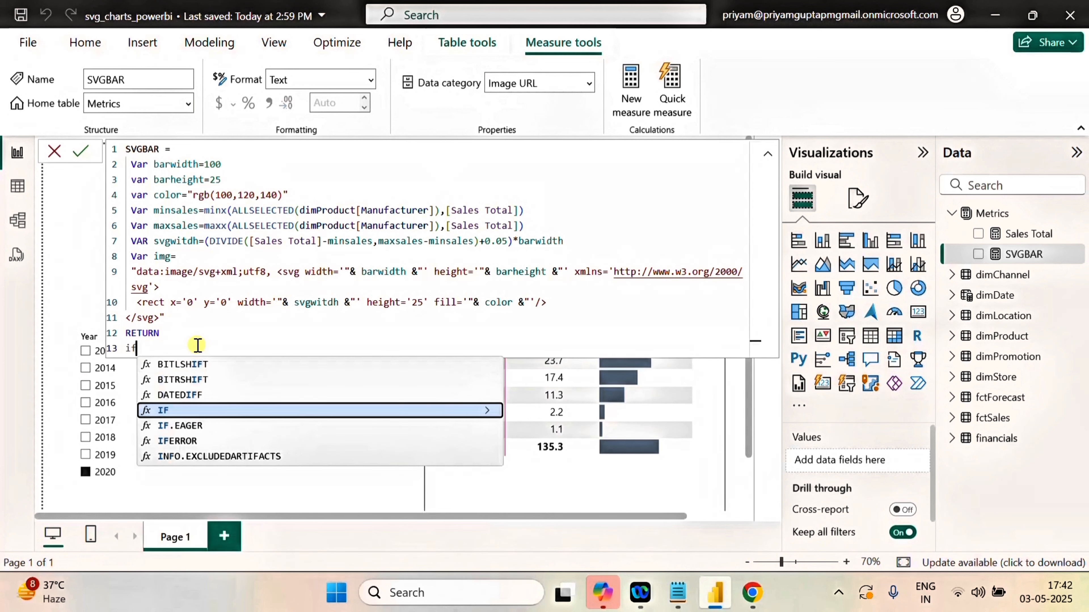
pyautogui.click(162, 411)
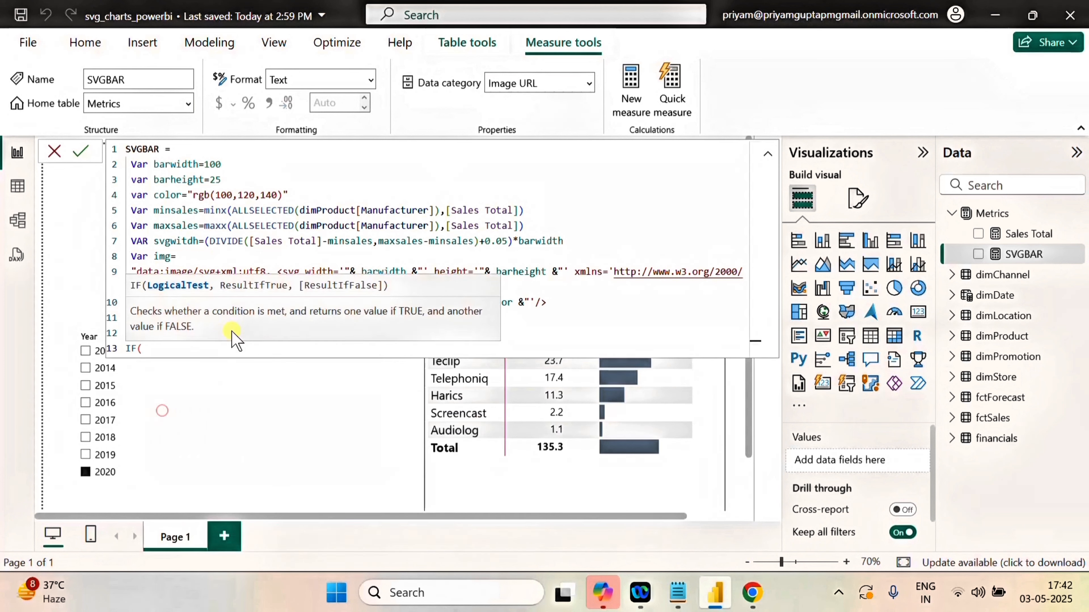
# Begin the IF logical test with NOT ISBLANK(.
pyautogui.write('NOT')
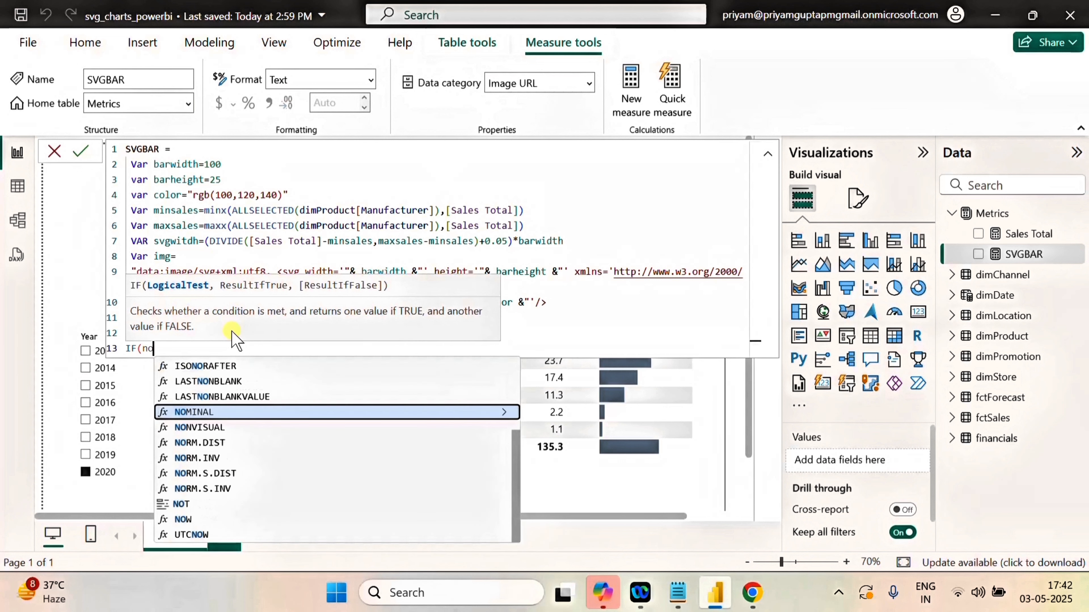
pyautogui.click(193, 383)
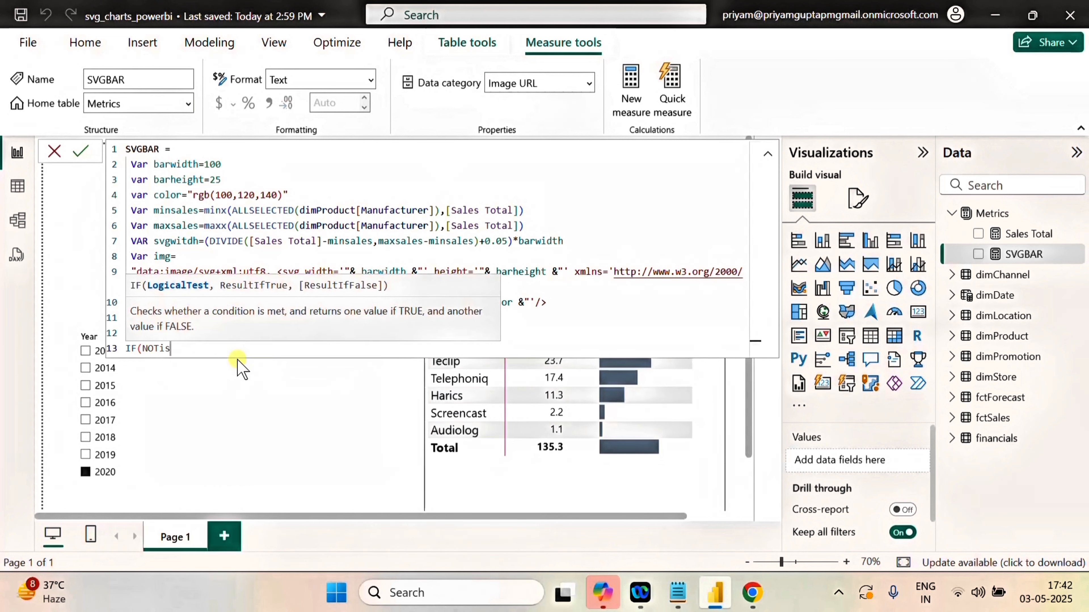
pyautogui.write('i')
pyautogui.press('BackSpace')
pyautogui.write('is')
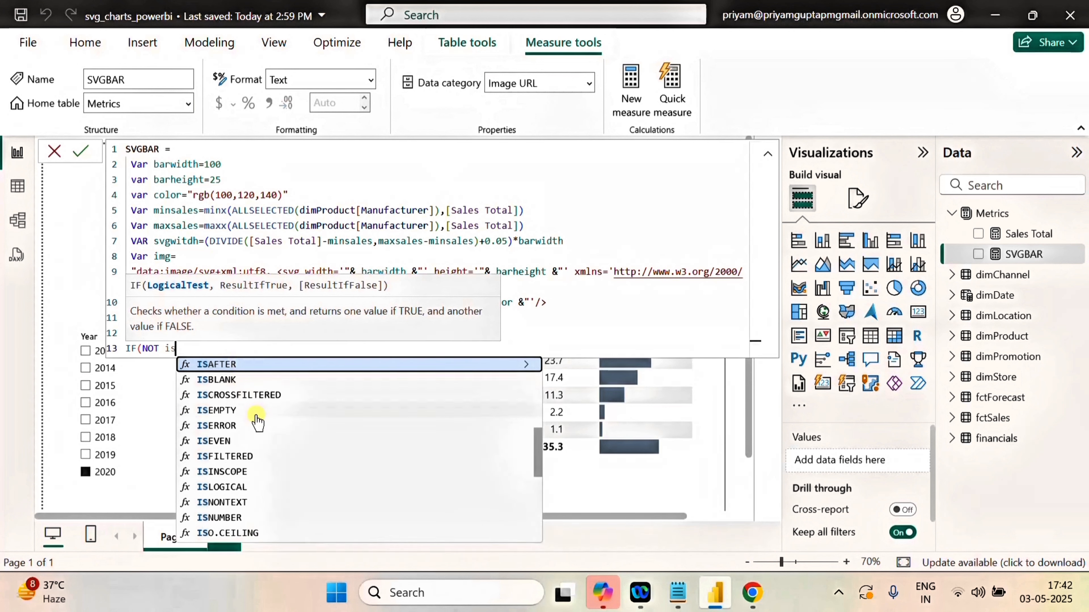
pyautogui.click(226, 379)
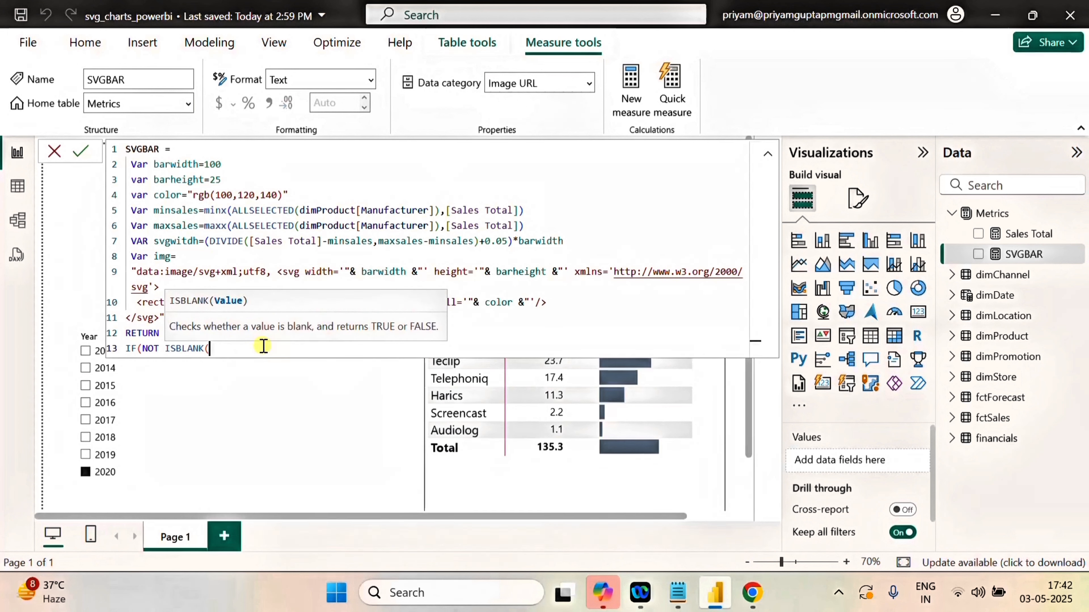
# Enter SELECTEDVALUE(dimProduct[Manufacturer]) as the ISBLANK argument and close the logical test with a comma.
pyautogui.write('sel')
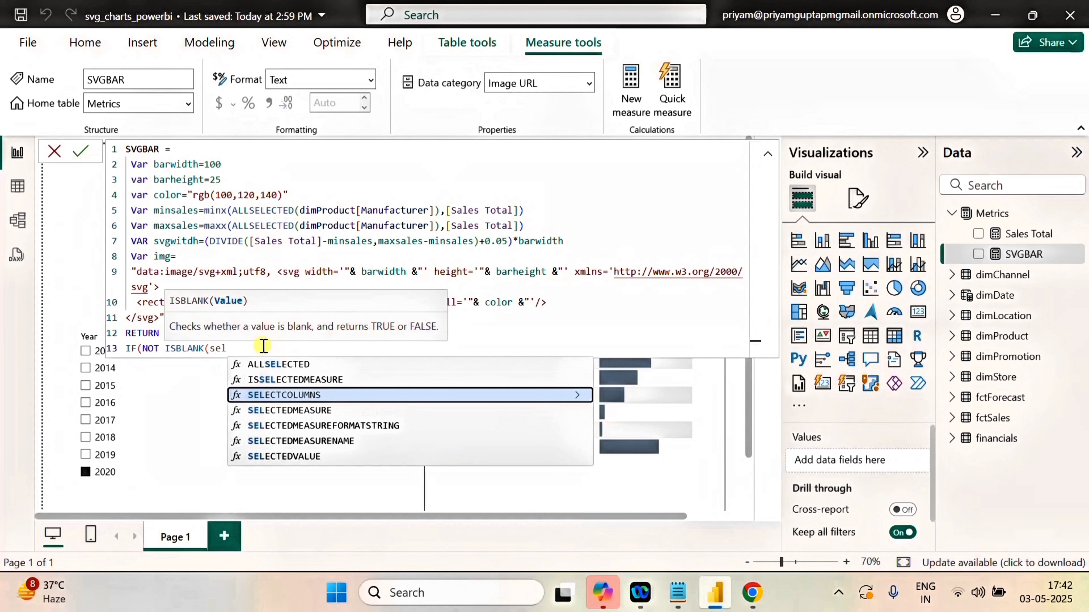
pyautogui.click(307, 457)
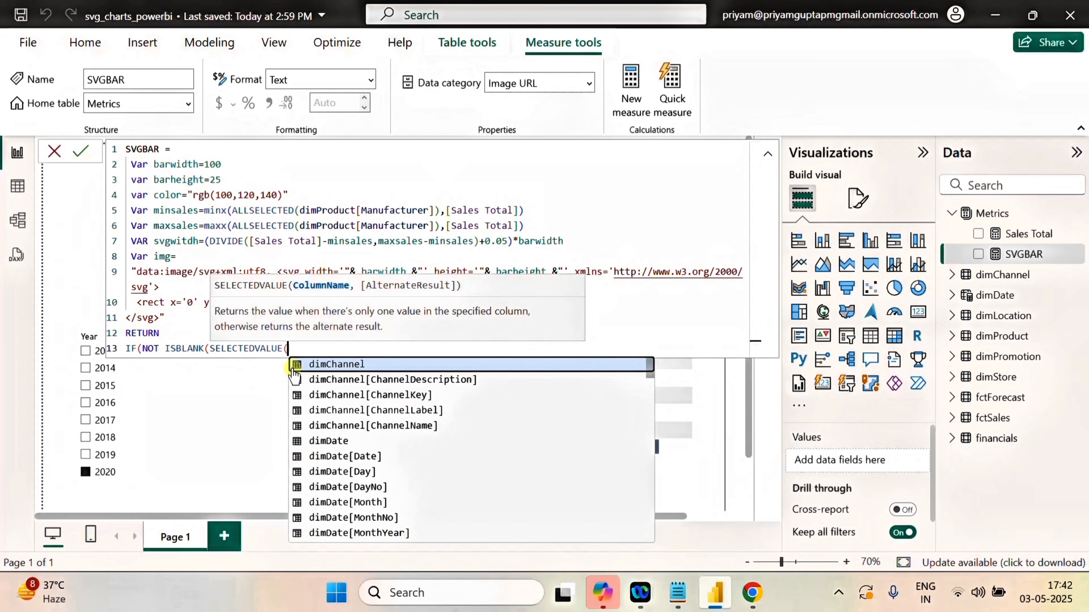
pyautogui.write('man')
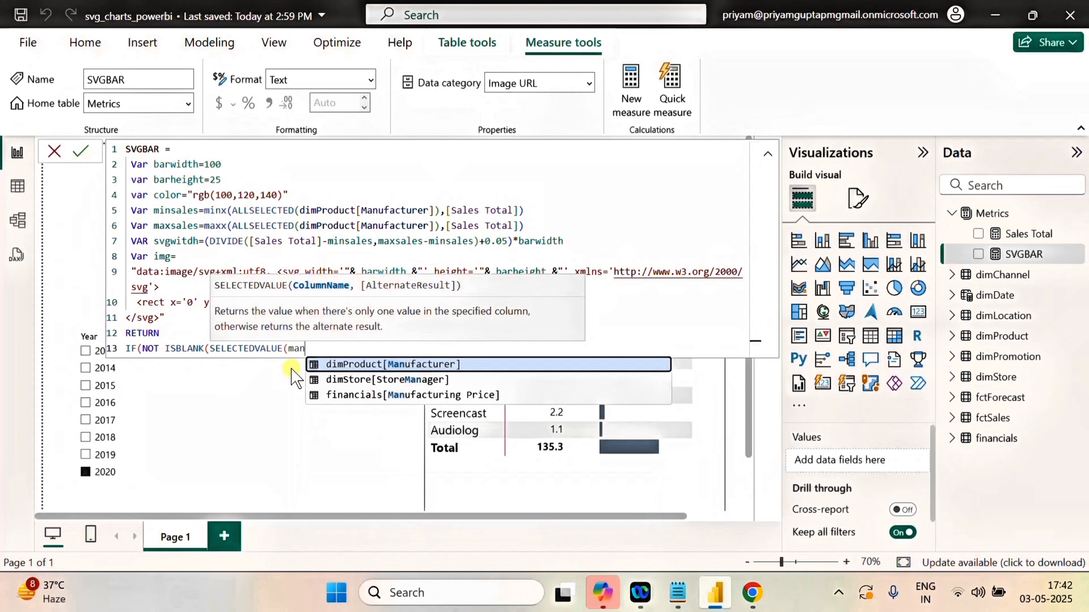
pyautogui.click(409, 365)
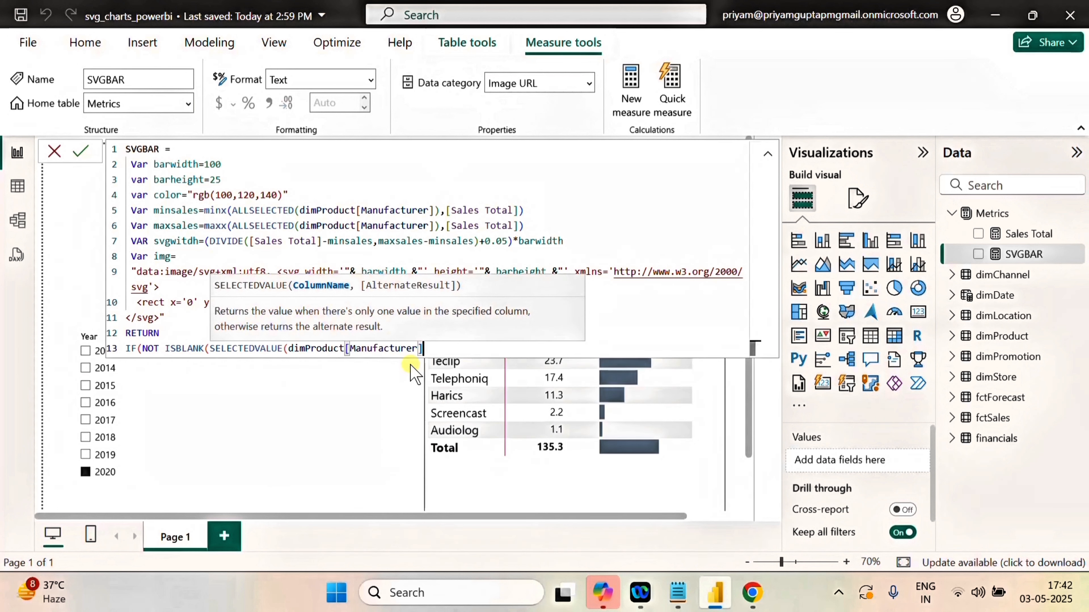
pyautogui.write(')')
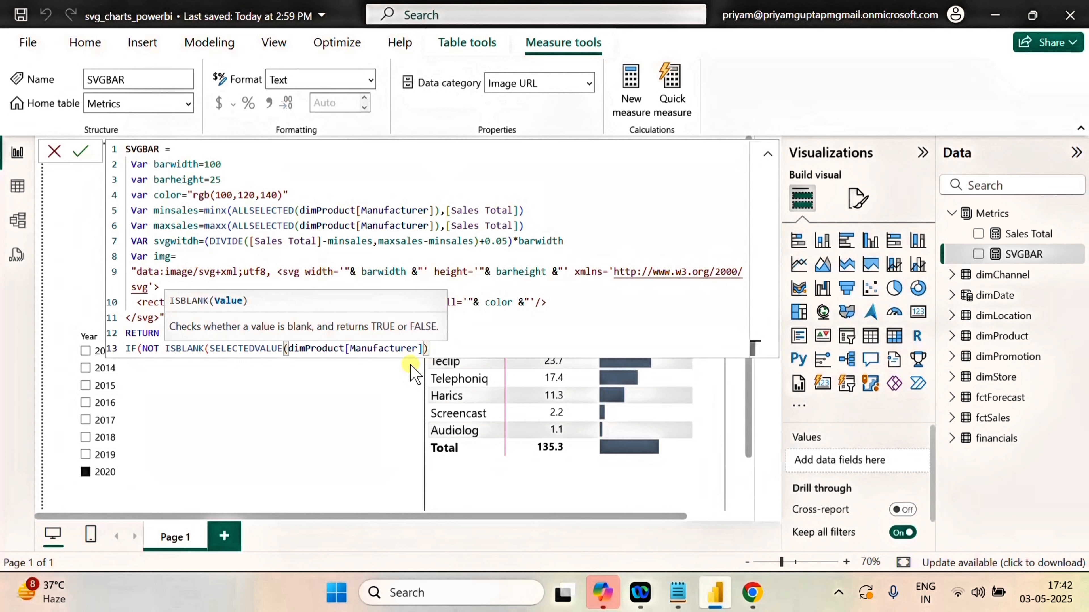
pyautogui.write('),img')
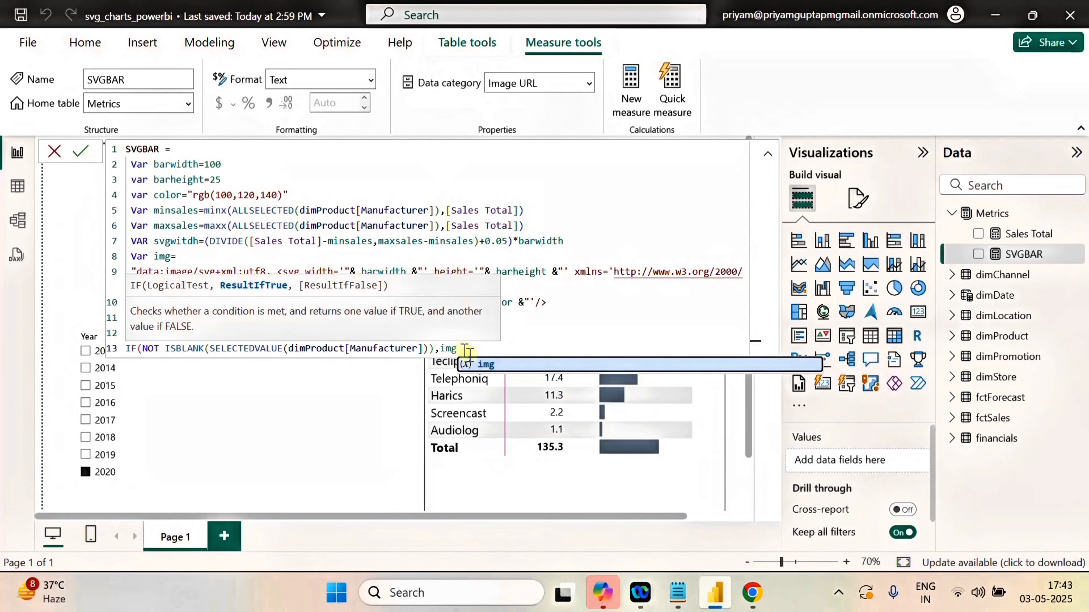
# Return img when the IF test is true, close the function, commit SVGBAR and collapse the formula to view the matrix.
pyautogui.click(500, 364)
pyautogui.write('(')
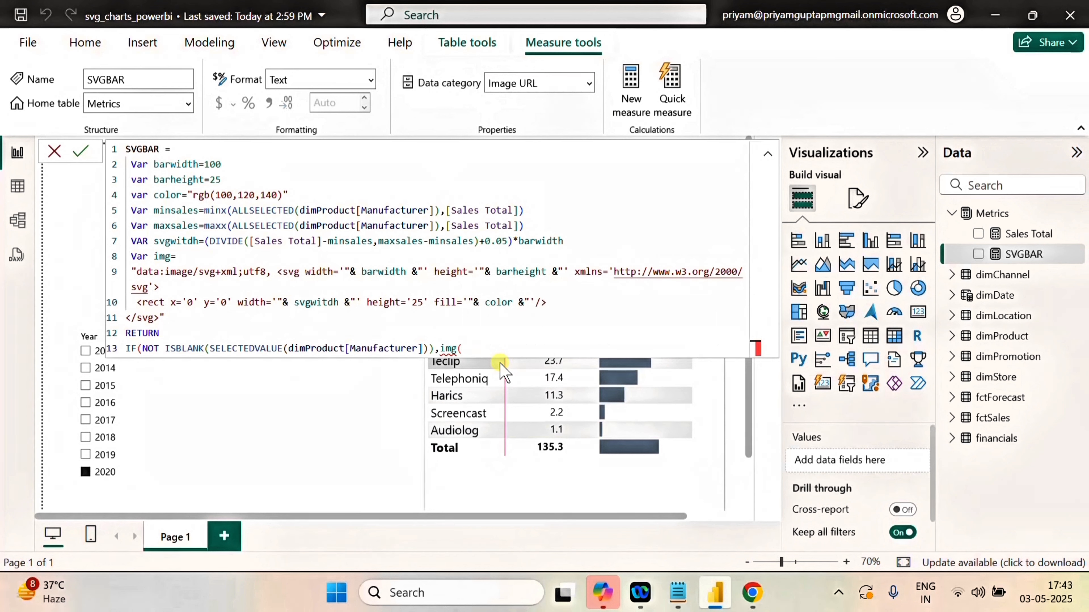
pyautogui.press('BackSpace')
pyautogui.write(')')
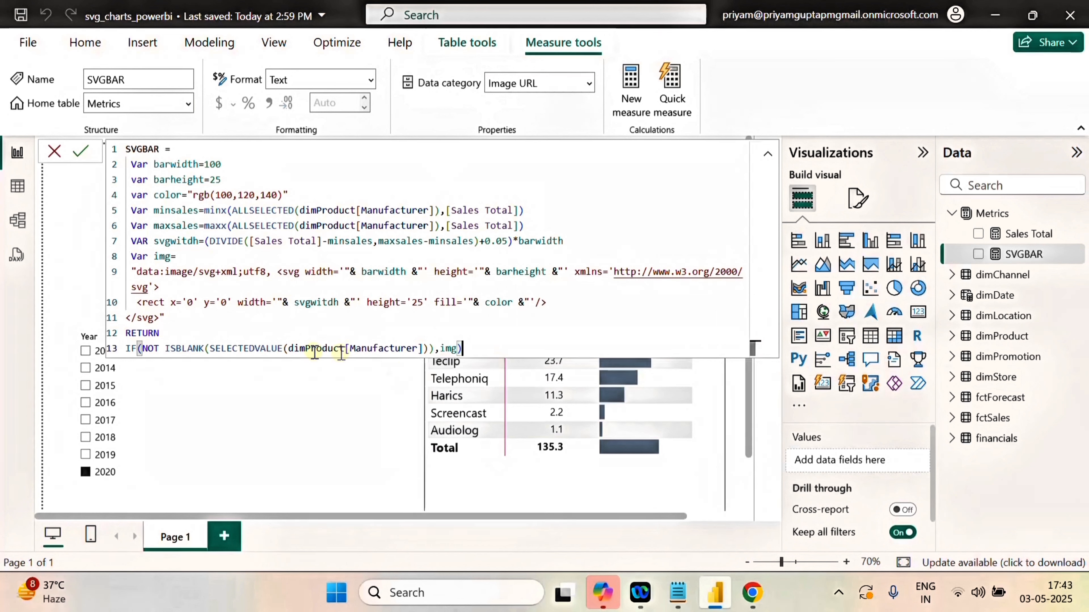
pyautogui.click(81, 152)
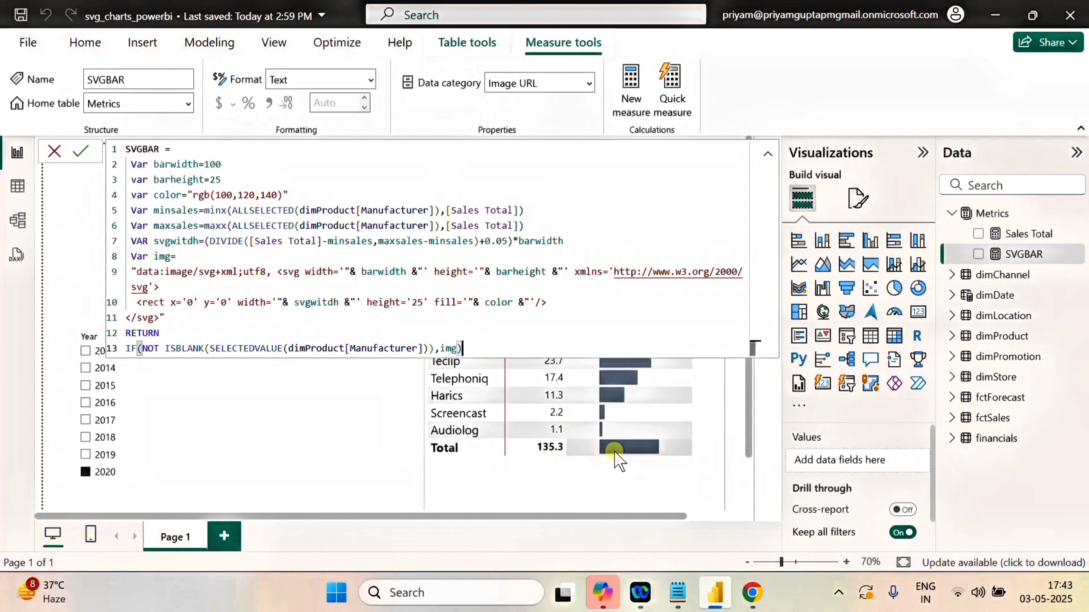
pyautogui.click(81, 151)
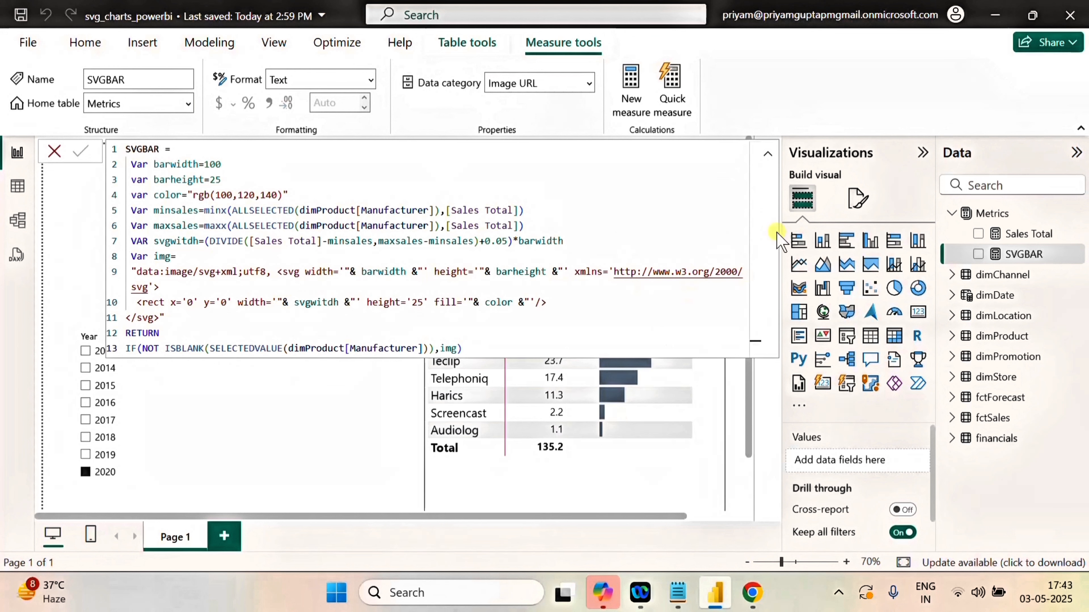
pyautogui.click(767, 154)
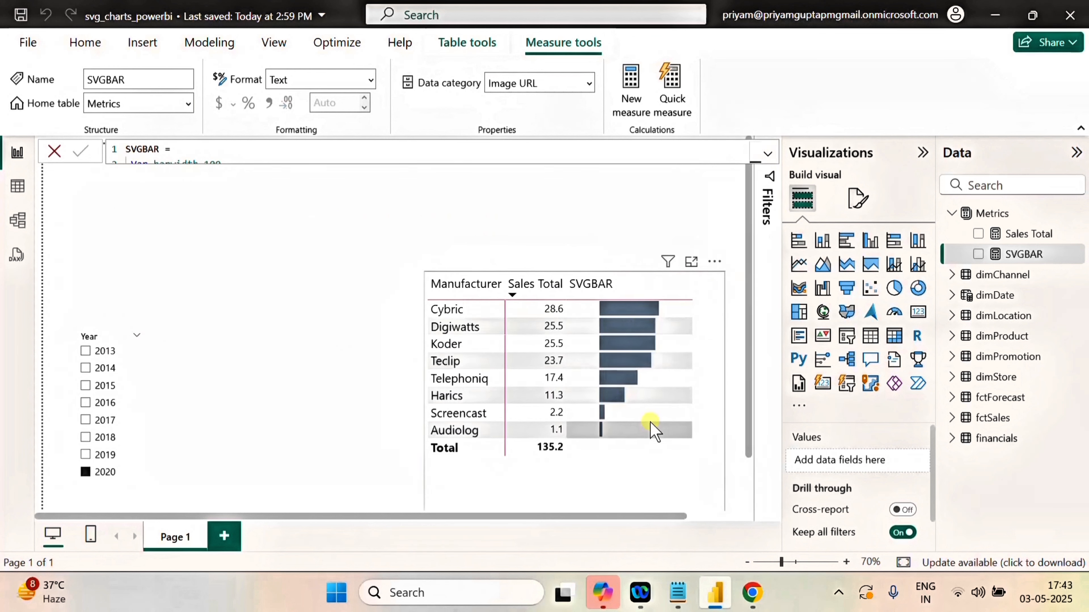
# Turn on data bars for the matrix's Sales Total column to compare them with the SVGBAR bars, and turn them off again.
pyautogui.click(860, 215)
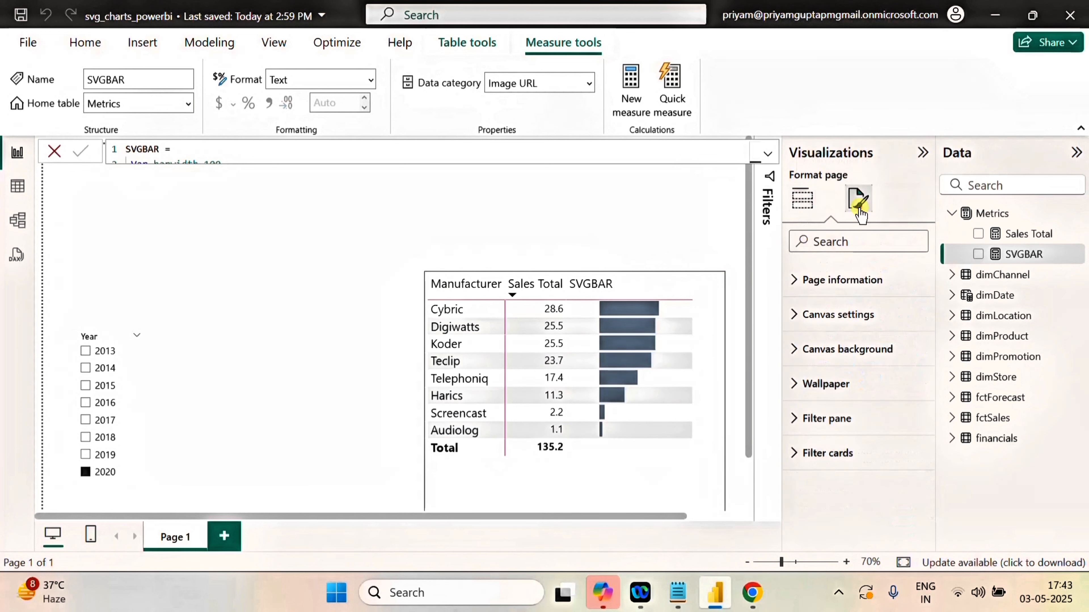
pyautogui.click(716, 311)
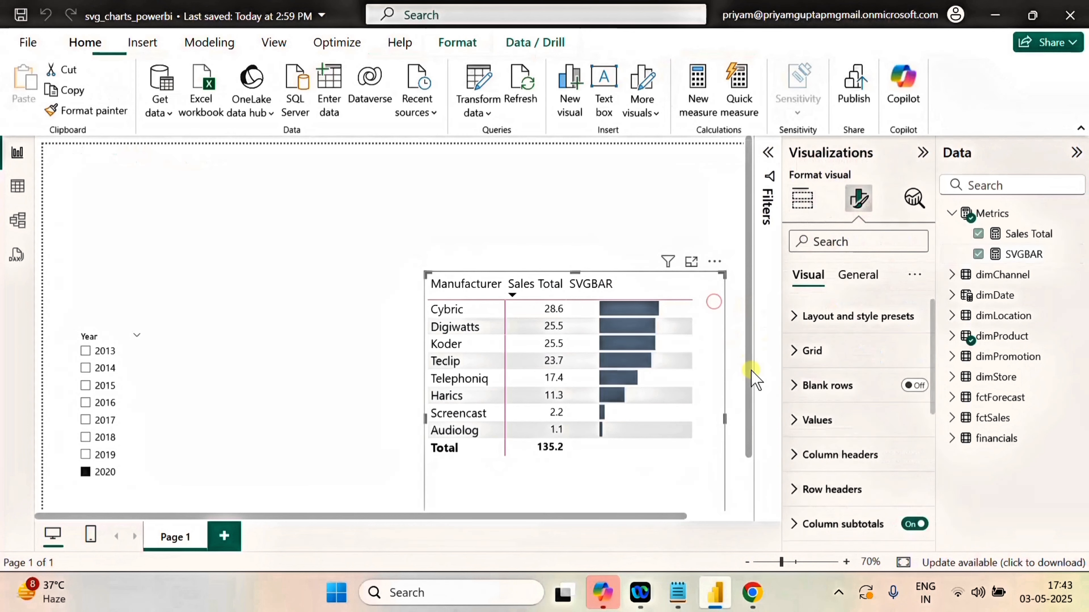
pyautogui.scroll(-5, 855, 419)
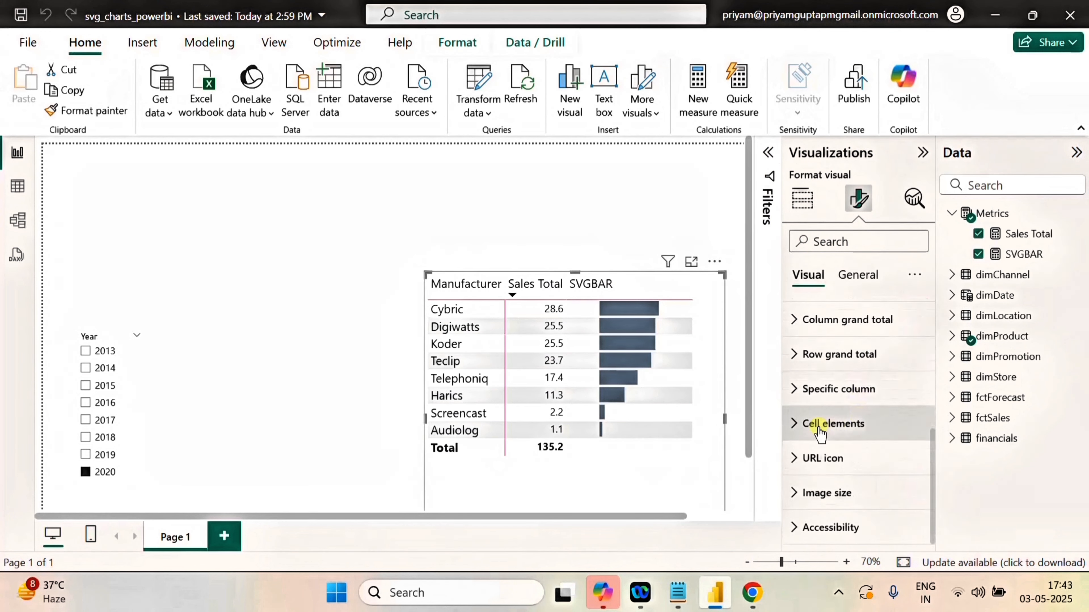
pyautogui.click(801, 426)
pyautogui.scroll(-4, 862, 454)
pyautogui.scroll(-2, 863, 454)
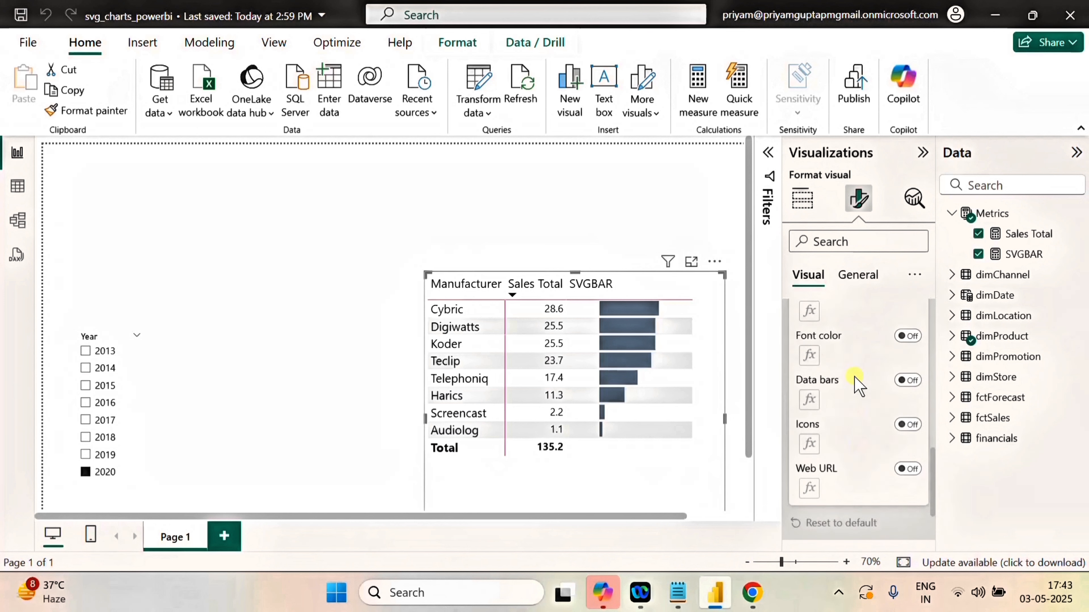
pyautogui.click(907, 380)
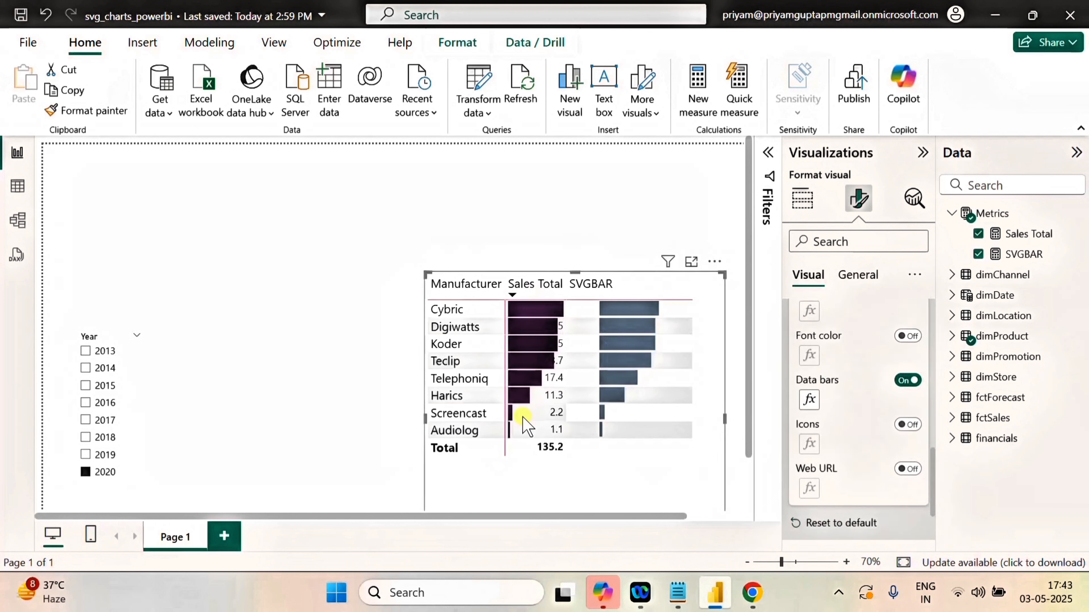
pyautogui.moveTo(633, 377)
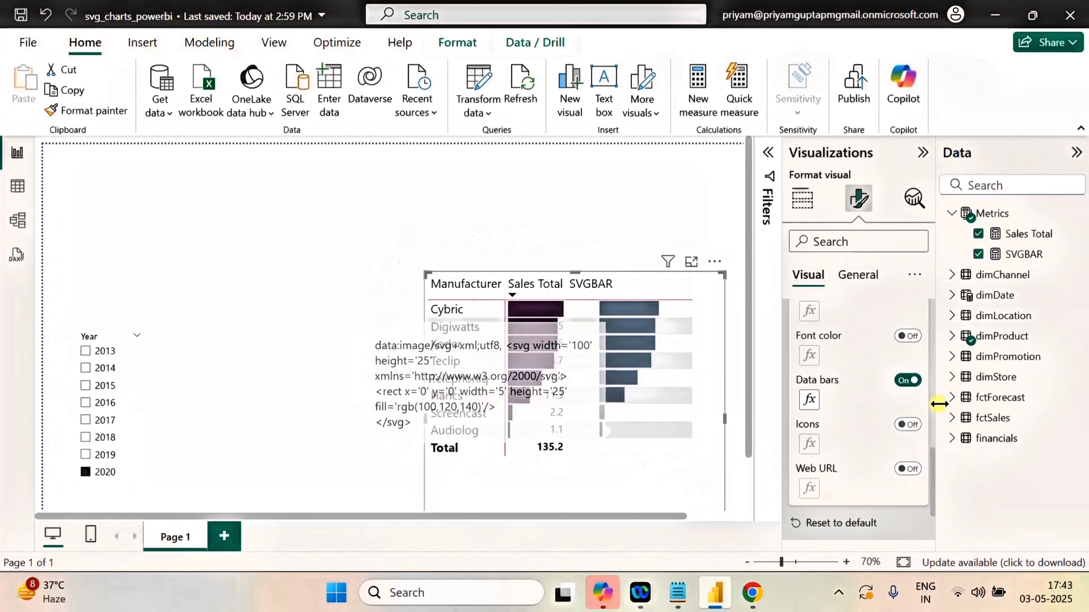
pyautogui.click(908, 380)
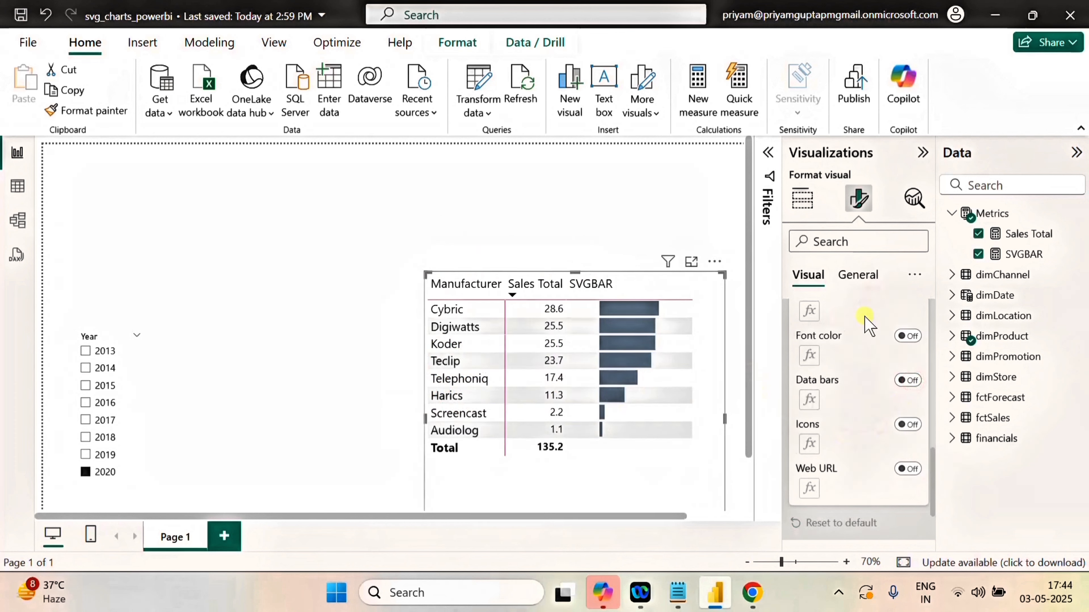
# Deselect the matrix and examine the bars in its SVGBAR column.
pyautogui.scroll(10, 863, 343)
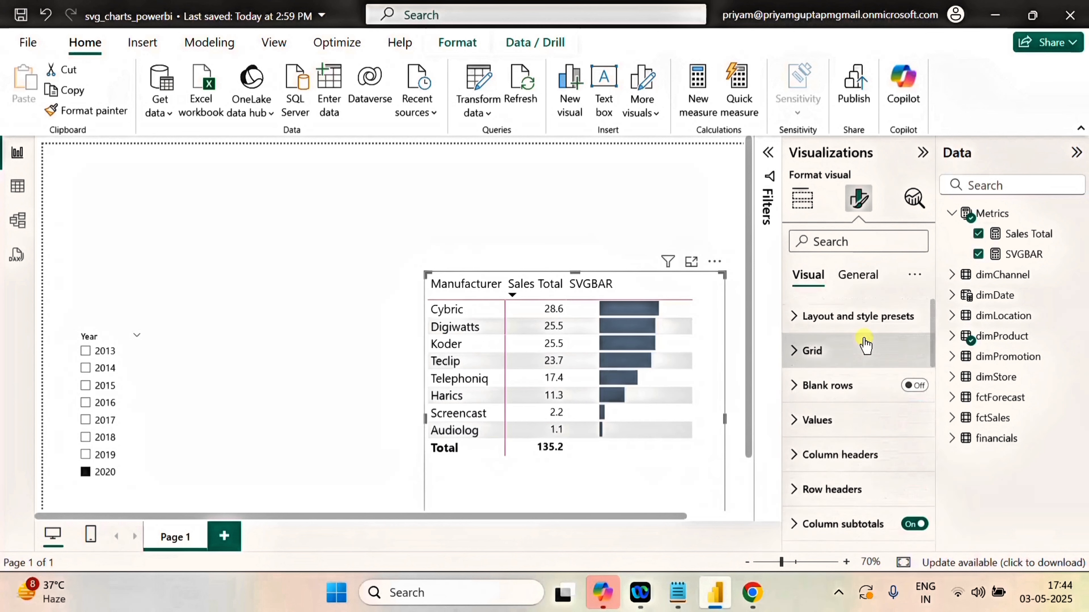
pyautogui.click(480, 221)
pyautogui.moveTo(630, 344)
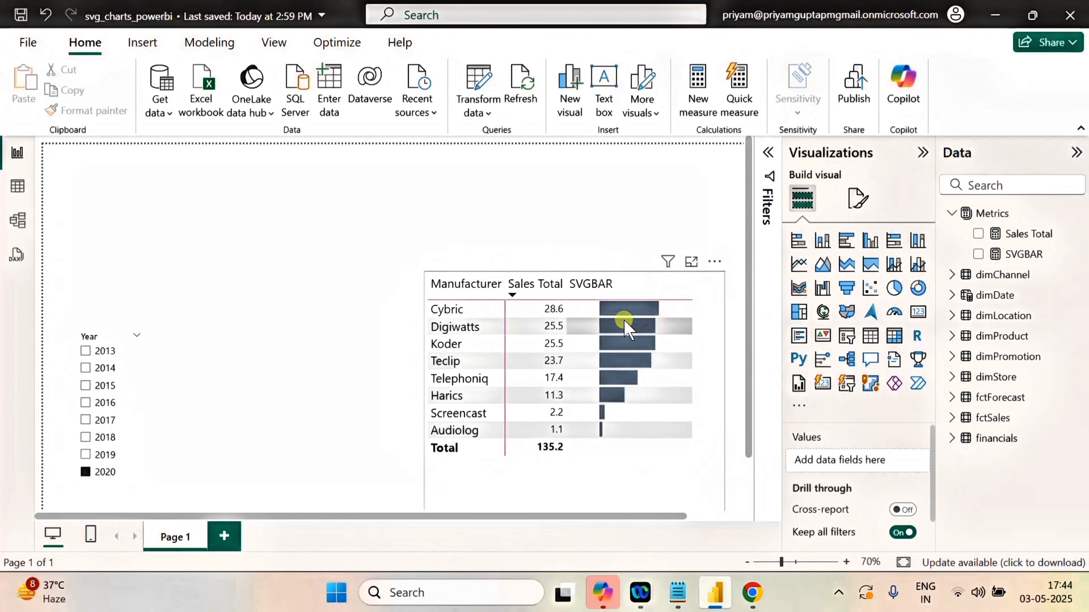
pyautogui.moveTo(632, 313)
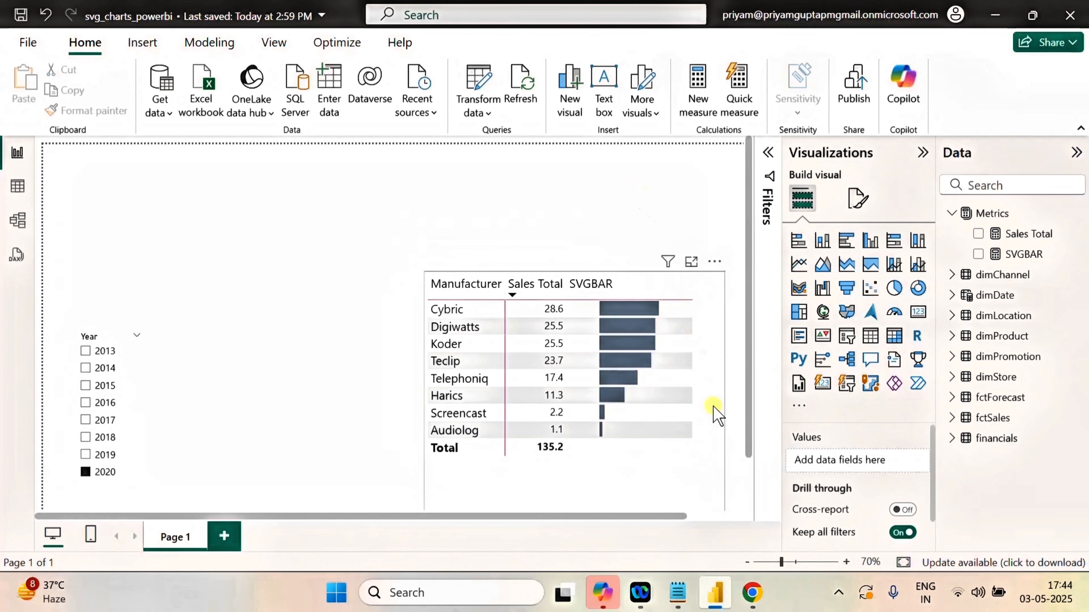
# Switch to the Copilot chat in Chrome and ask it to make the SVG rect a gradient.
pyautogui.click(753, 597)
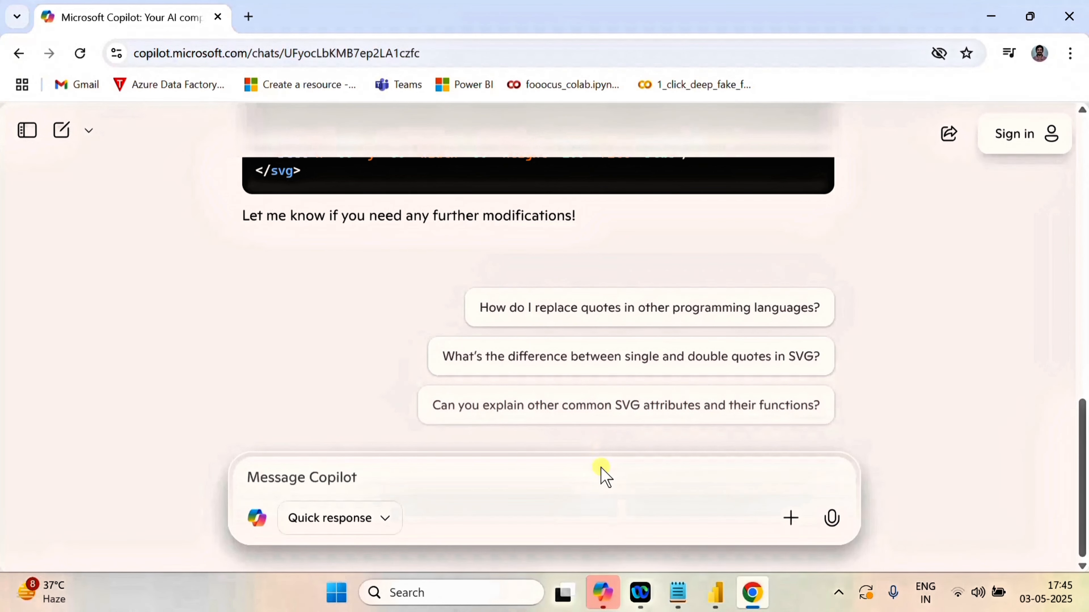
pyautogui.click(345, 475)
pyautogui.write('could you make reat gradiend')
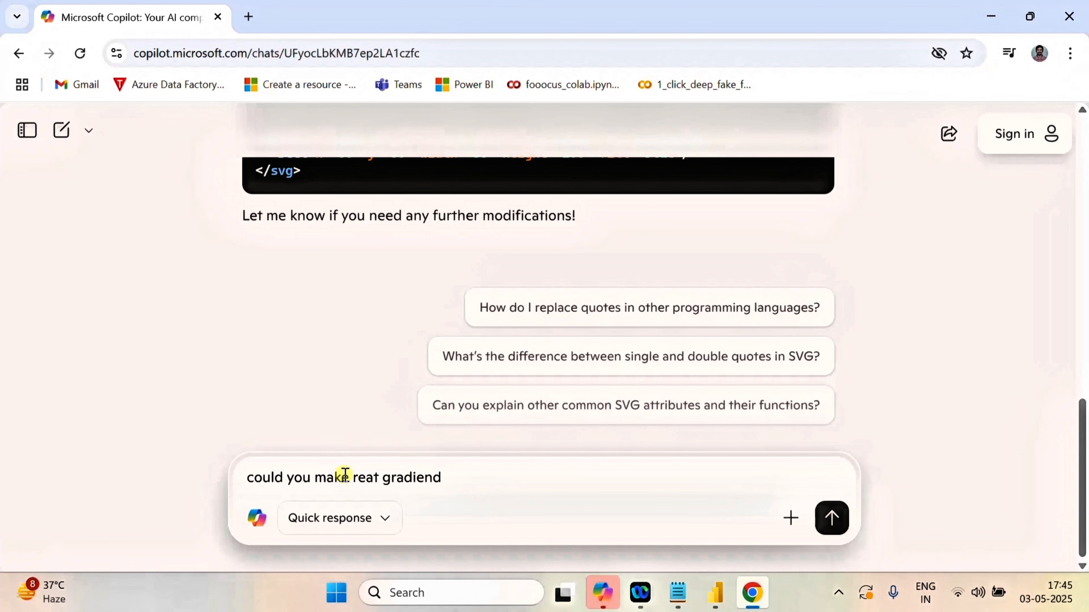
pyautogui.press('Return')
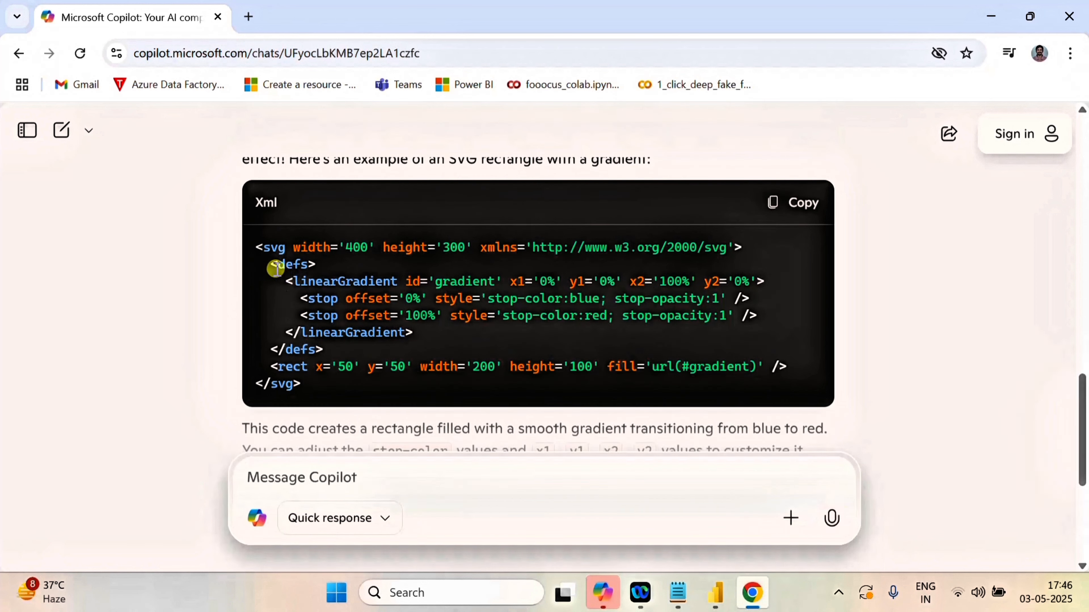
# Copy the <defs> block containing the linearGradient from Copilot's SVG code, leaving out the surrounding svg and rect tags.
pyautogui.moveTo(271, 264); pyautogui.dragTo(550, 333)
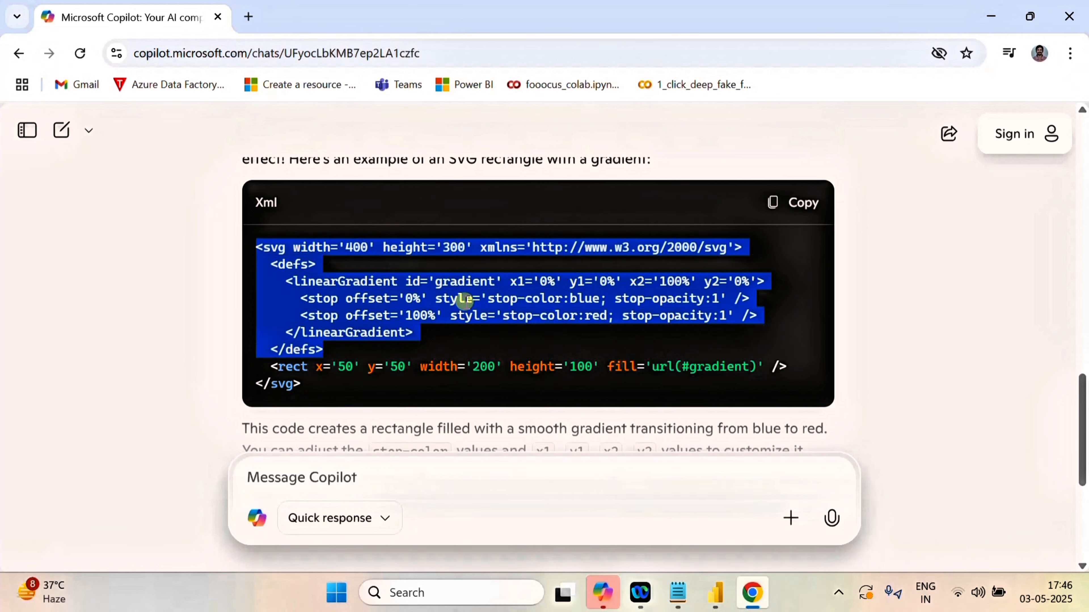
pyautogui.click(273, 268)
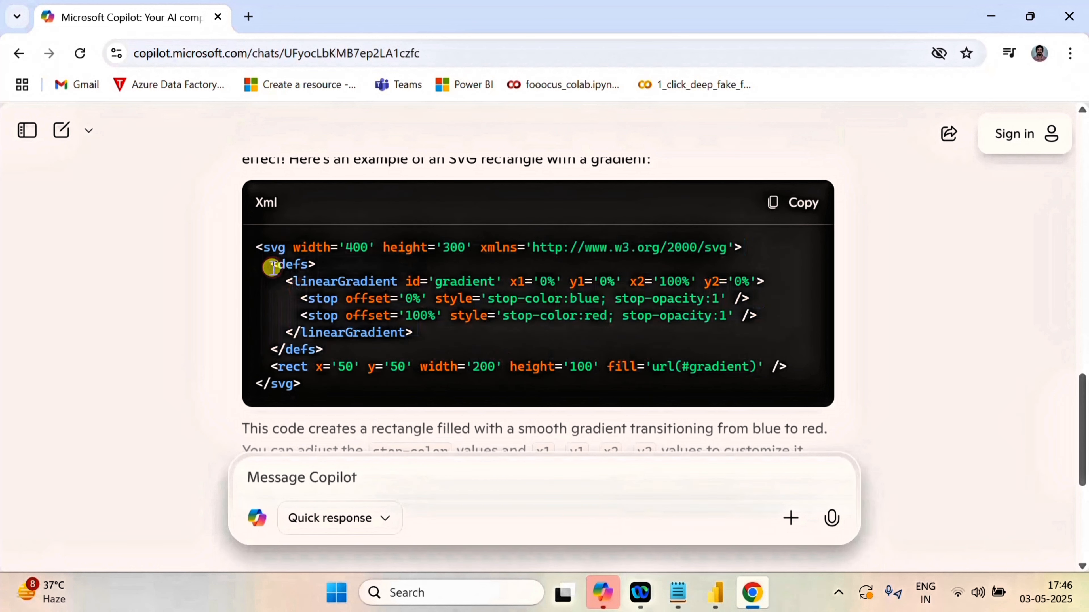
pyautogui.moveTo(273, 268); pyautogui.dragTo(337, 347)
pyautogui.hotkey('ctrl', 'c')
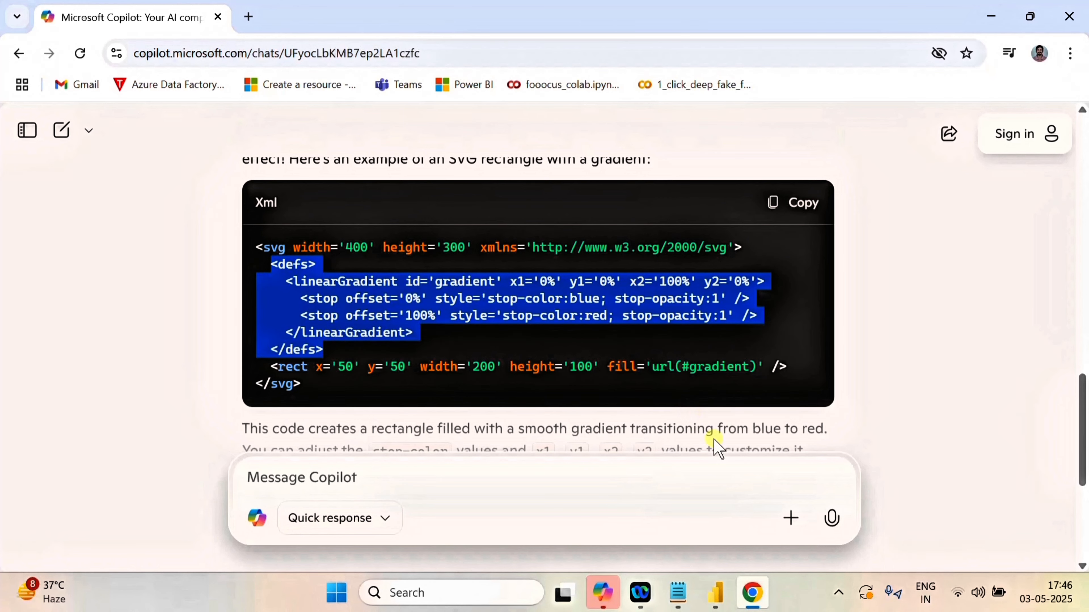
# Switch to Power BI and add a Gradient variable below svgwitdh in SVGBAR, holding the copied <defs> block in double quotes.
pyautogui.click(715, 593)
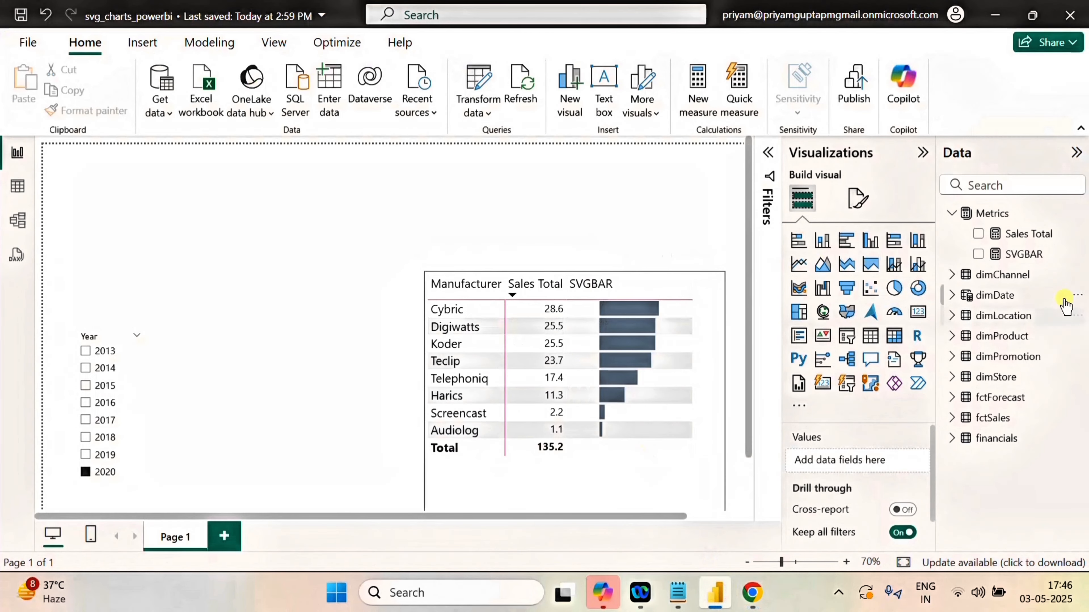
pyautogui.click(1023, 254)
pyautogui.click(766, 155)
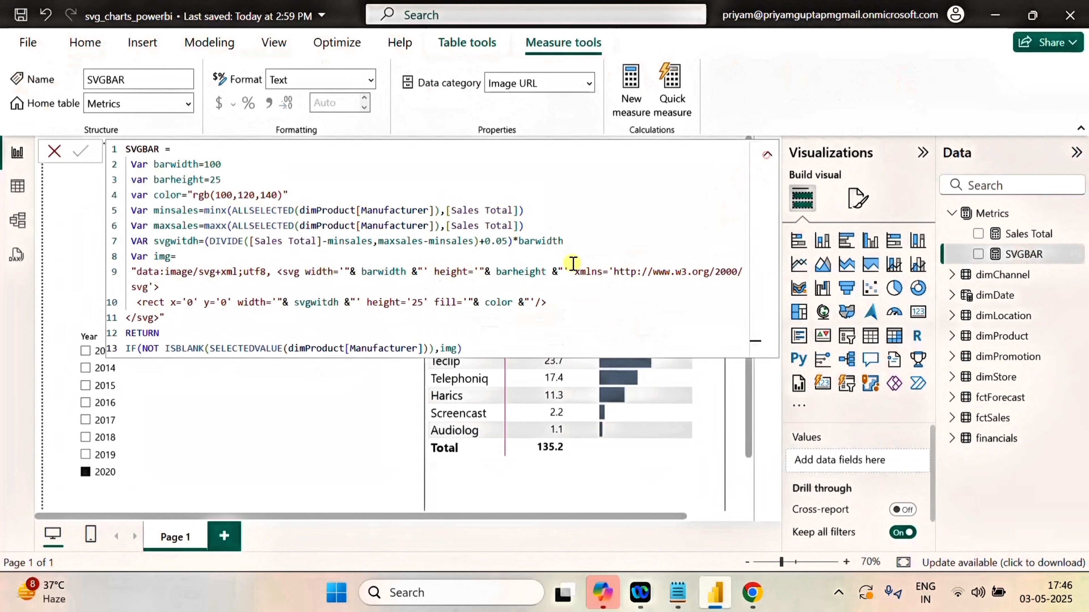
pyautogui.click(565, 241)
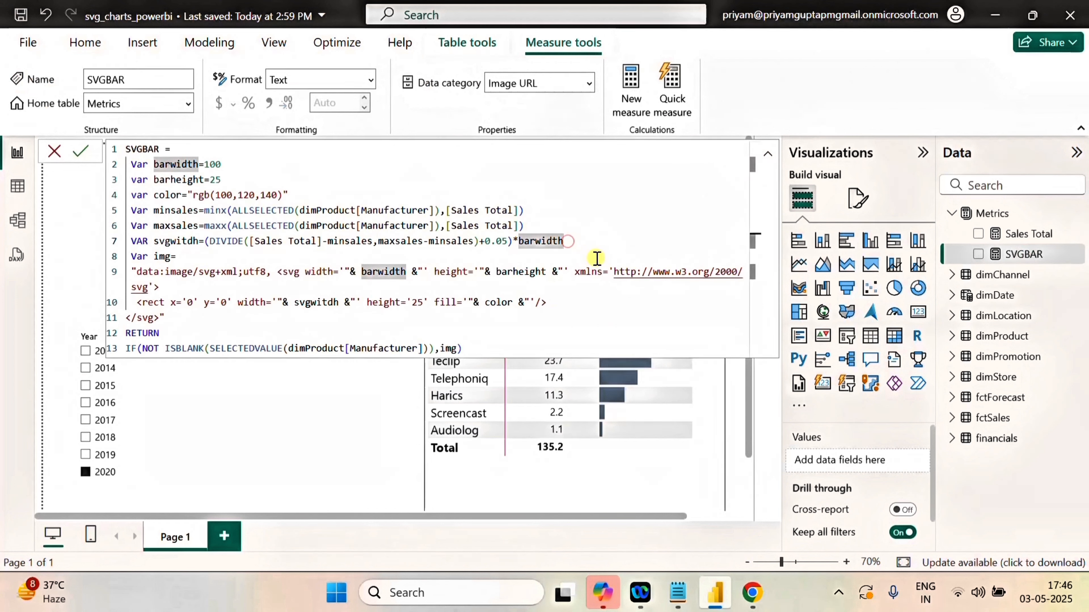
pyautogui.press('Return')
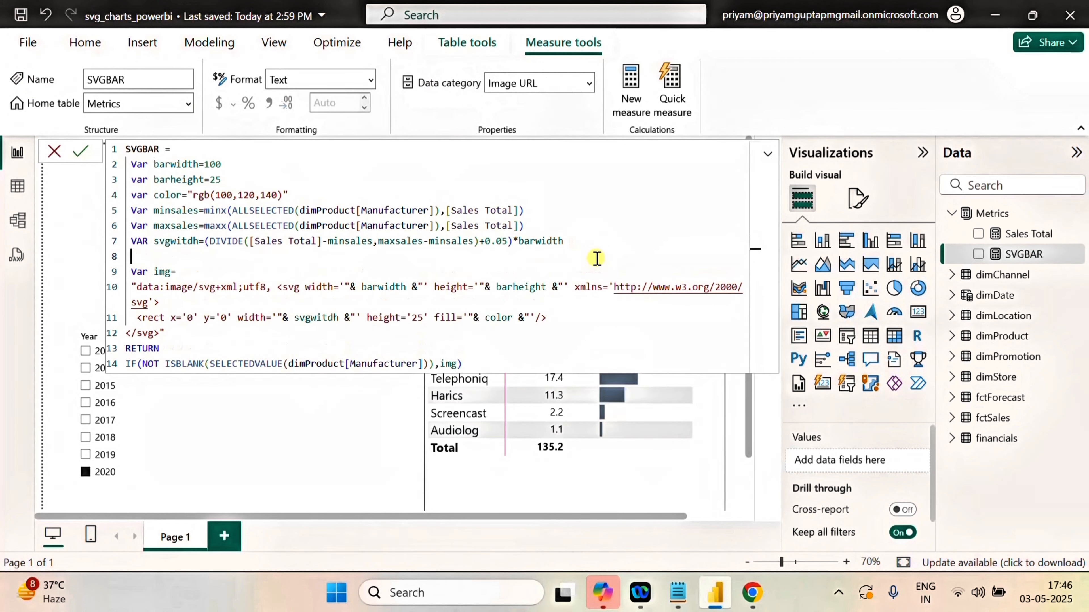
pyautogui.write('Var Gradient="')
pyautogui.hotkey('ctrl', 'v')
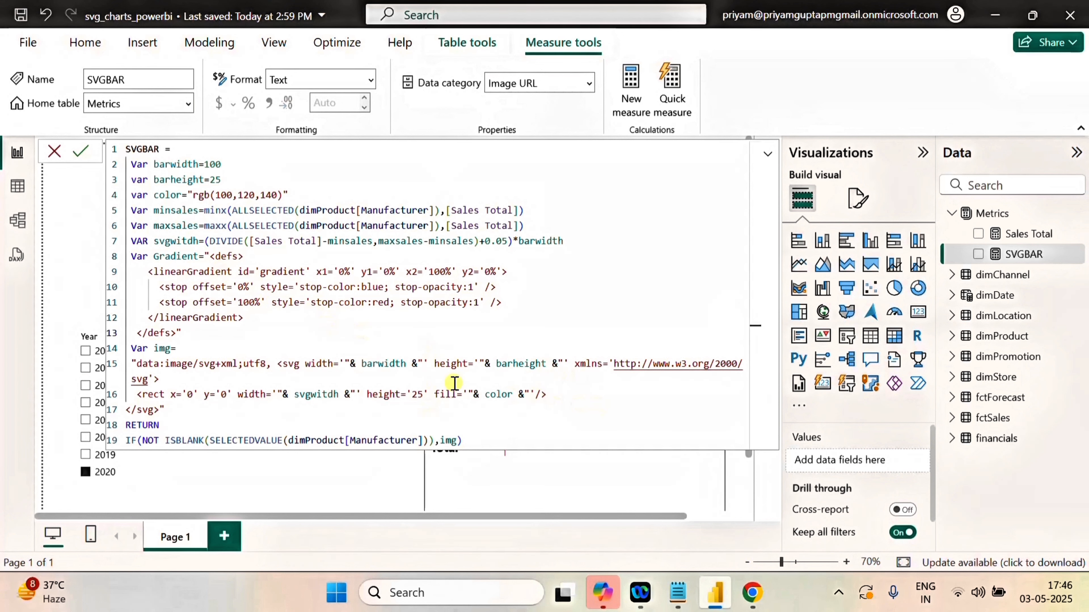
# Check the gradient code in Copilot, return to Power BI and concatenate "& Gradient &" after the opening svg tag in img.
pyautogui.click(752, 593)
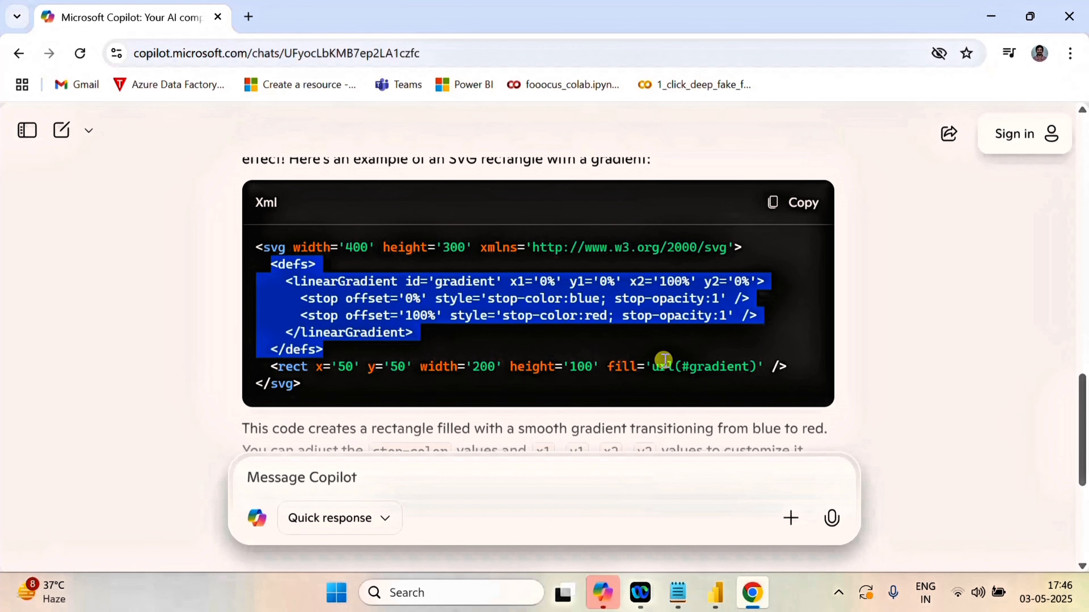
pyautogui.click(715, 593)
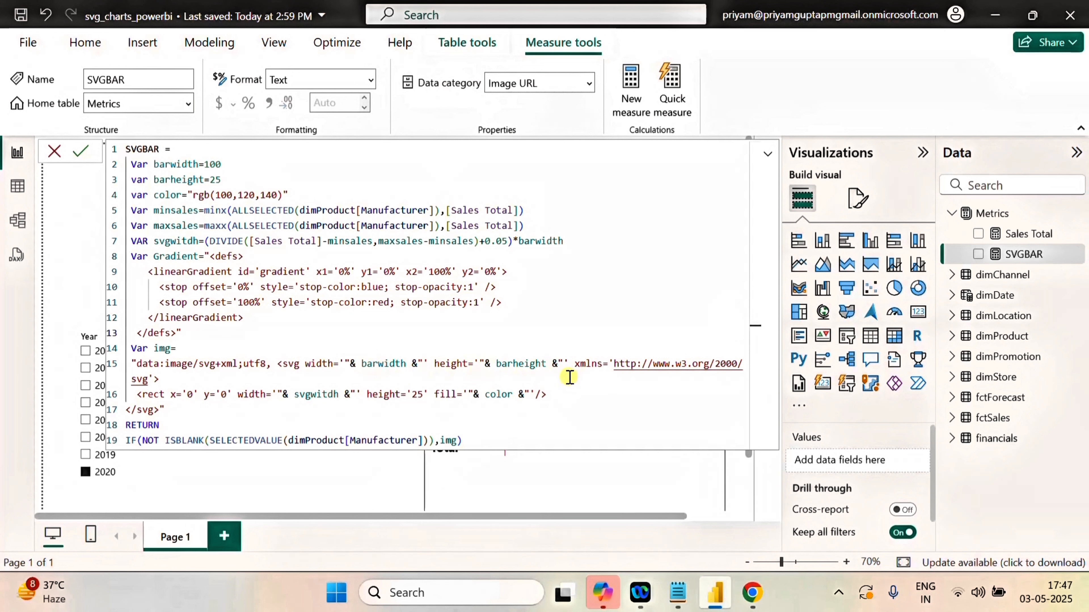
pyautogui.click(422, 369)
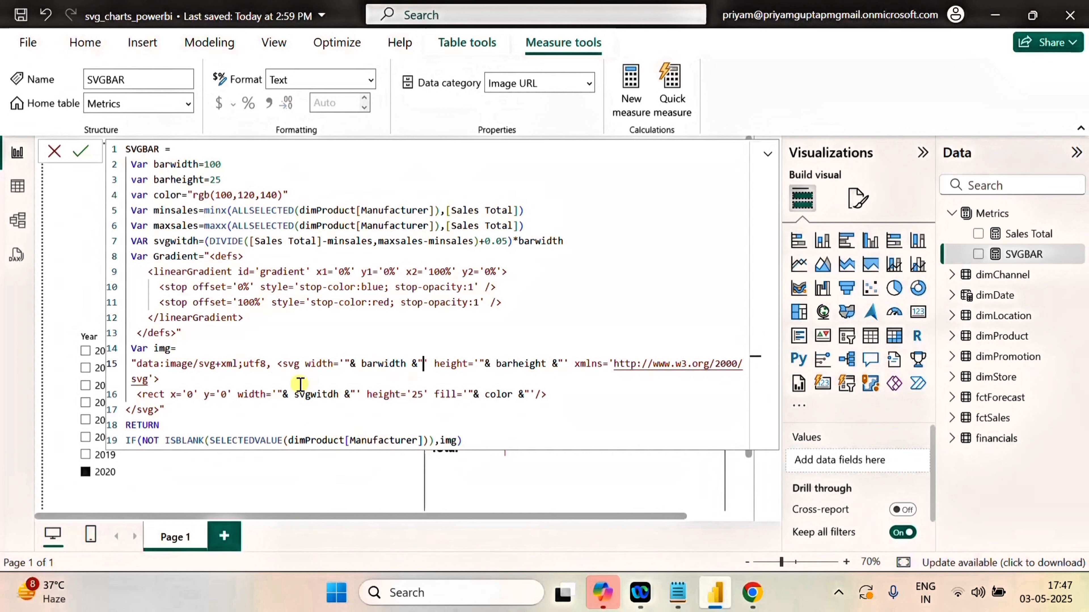
pyautogui.click(162, 379)
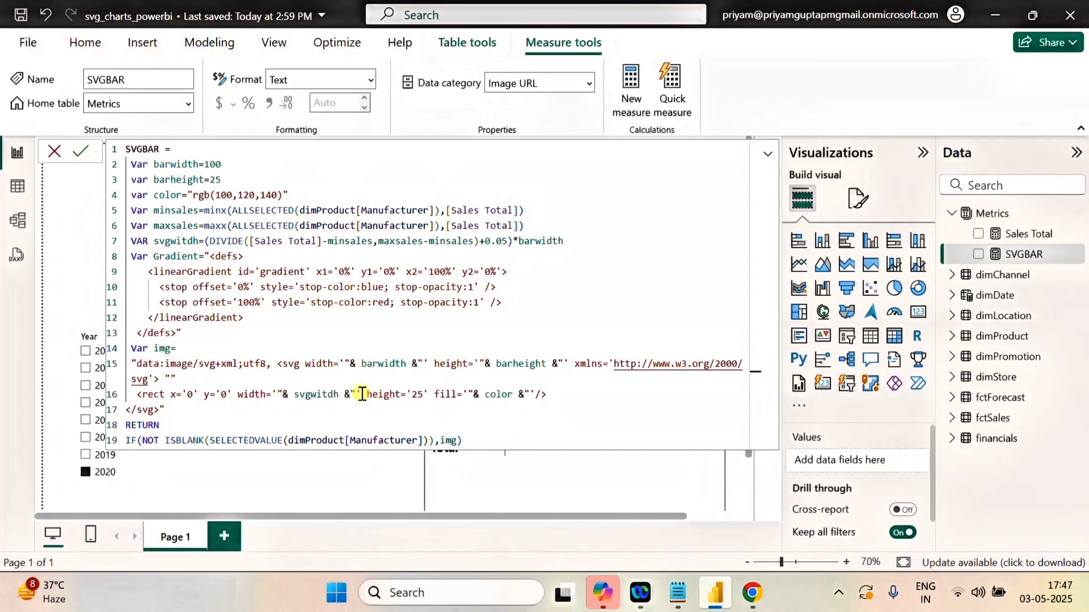
pyautogui.write('"&')
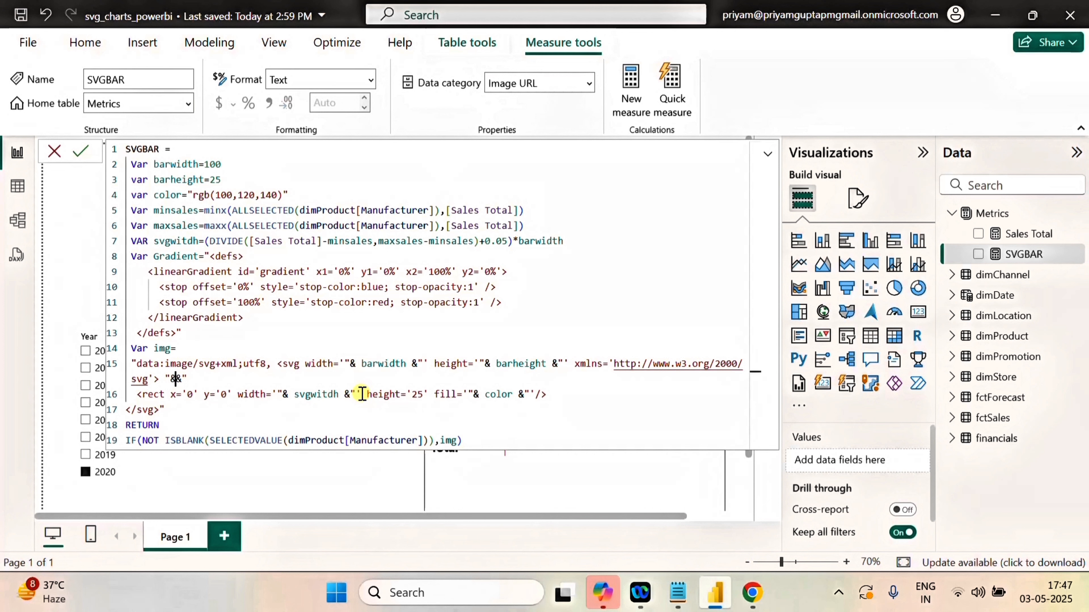
pyautogui.write('&gra')
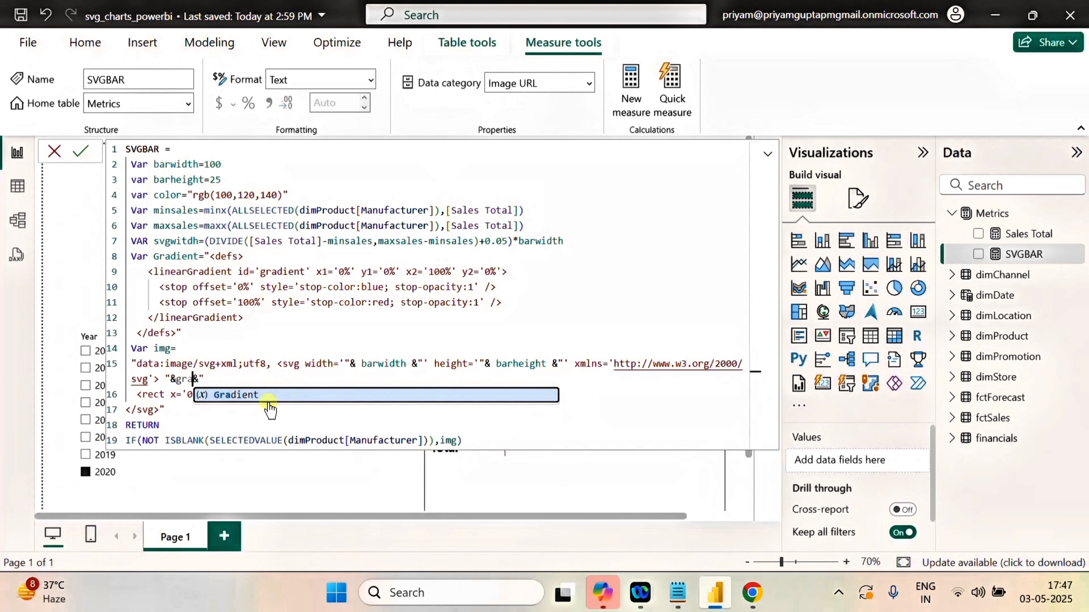
pyautogui.click(265, 395)
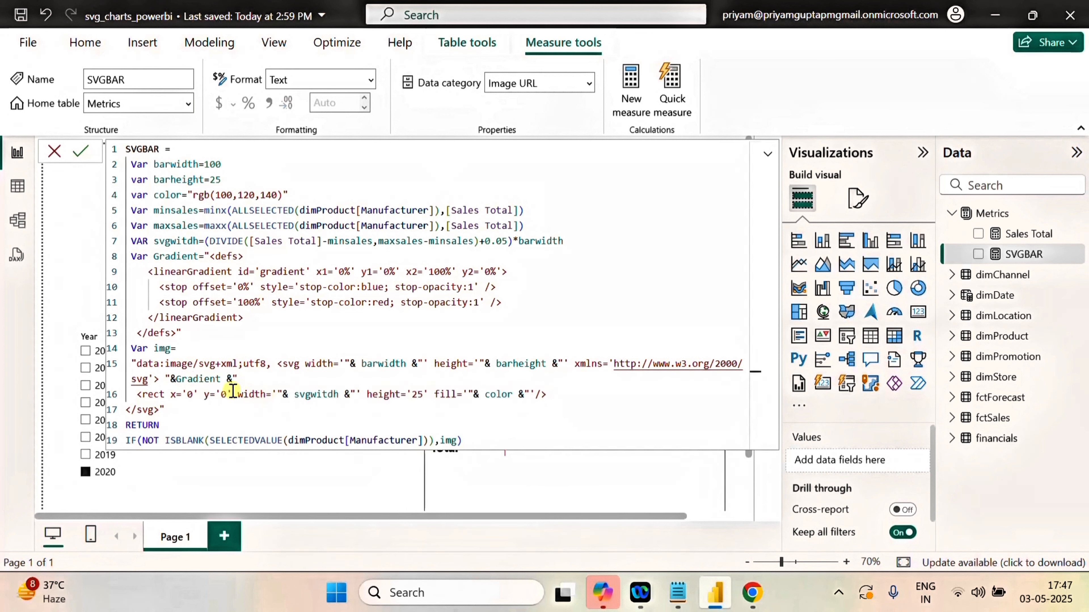
pyautogui.click(176, 380)
pyautogui.click(242, 379)
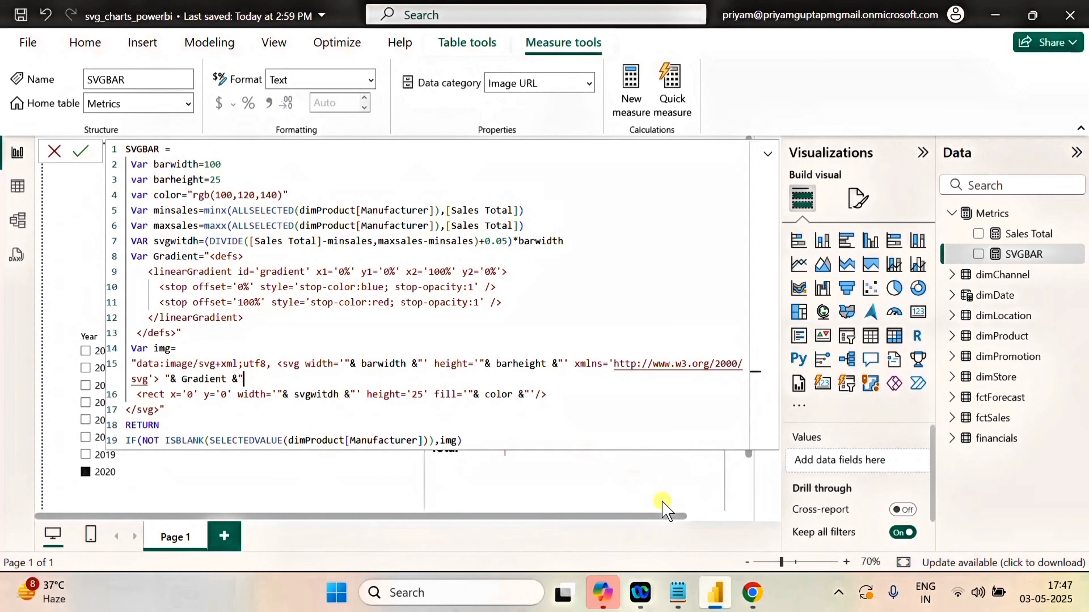
# Switch to Copilot in Chrome and copy the rect's fill value 'url(#gradient)' from the SVG code.
pyautogui.click(752, 593)
pyautogui.click(706, 372)
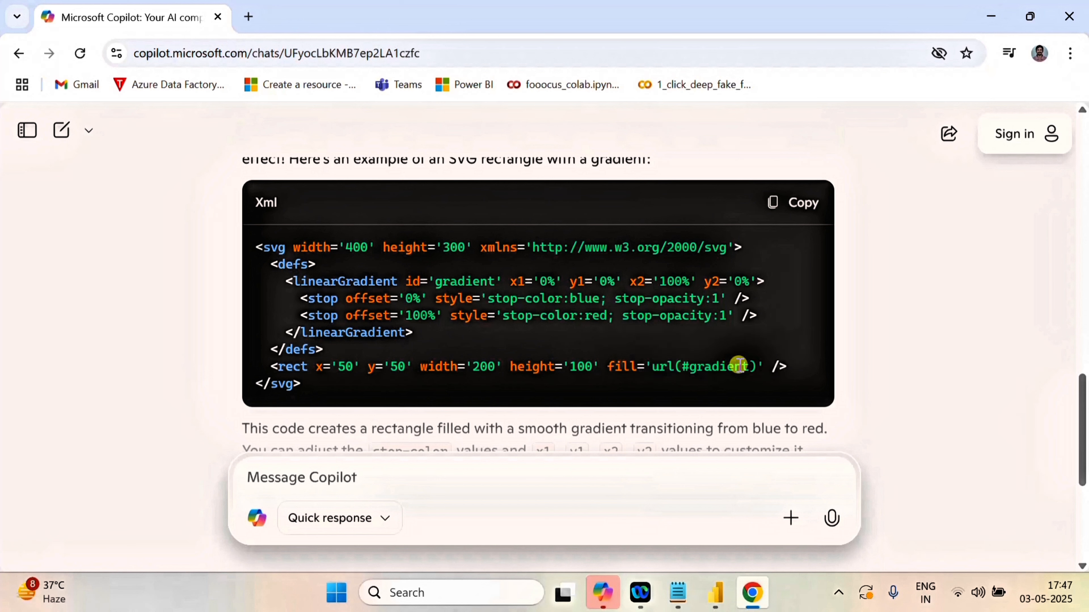
pyautogui.moveTo(764, 367); pyautogui.dragTo(645, 368)
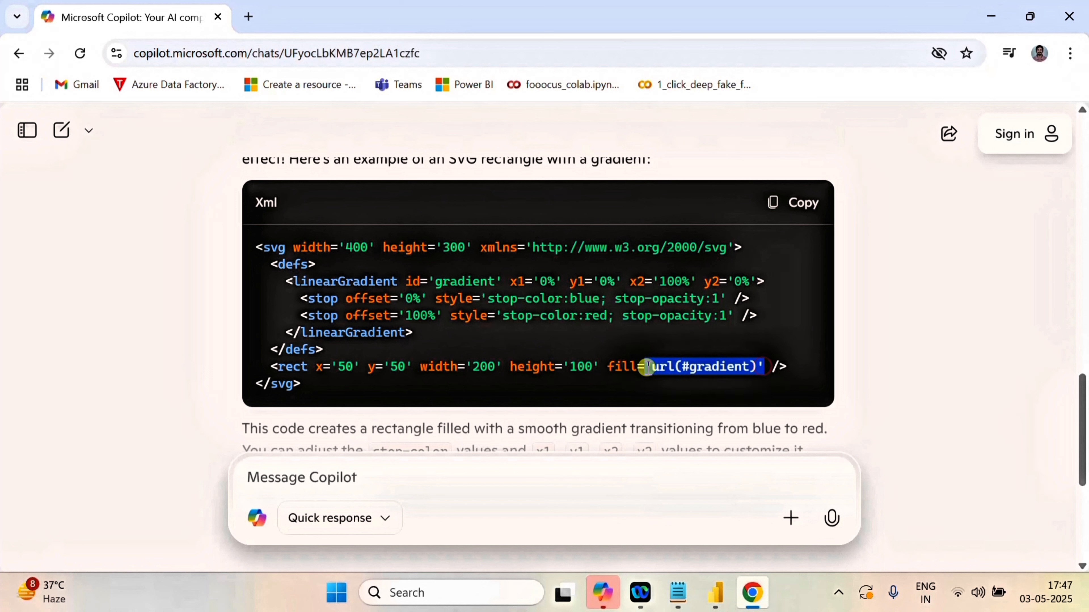
pyautogui.click(690, 383)
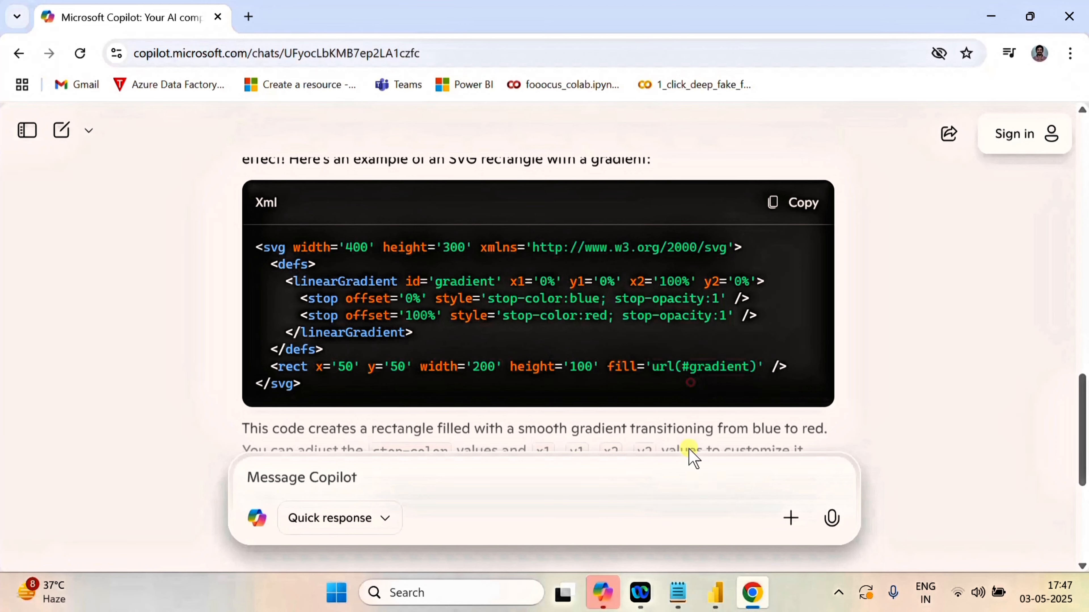
# Switch to Power BI and replace color in the rect's fill with "url(#gradient)" in double quotes.
pyautogui.click(715, 593)
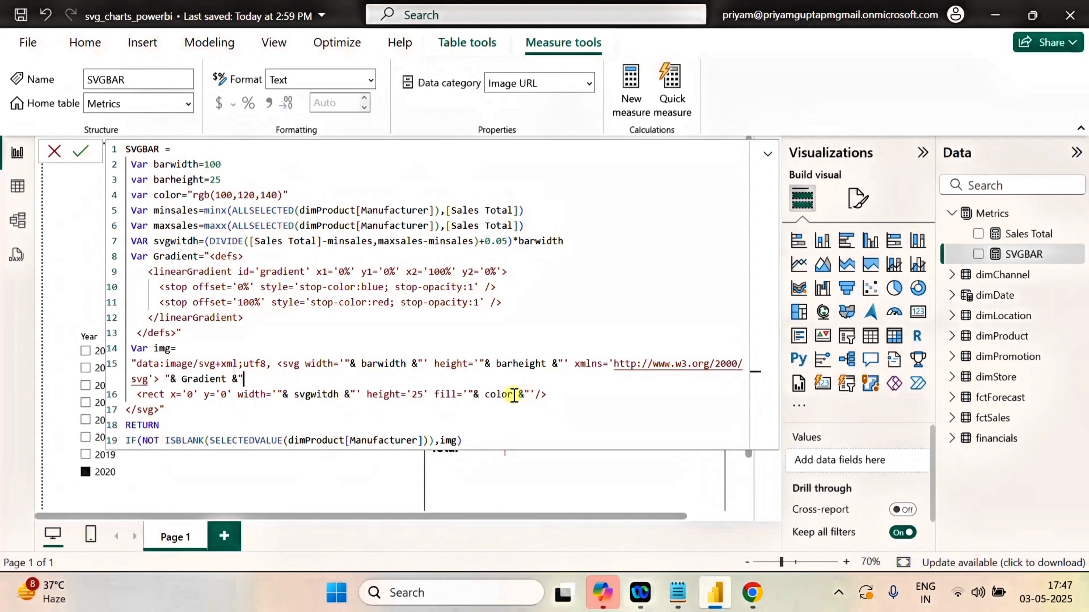
pyautogui.moveTo(514, 394); pyautogui.dragTo(486, 401)
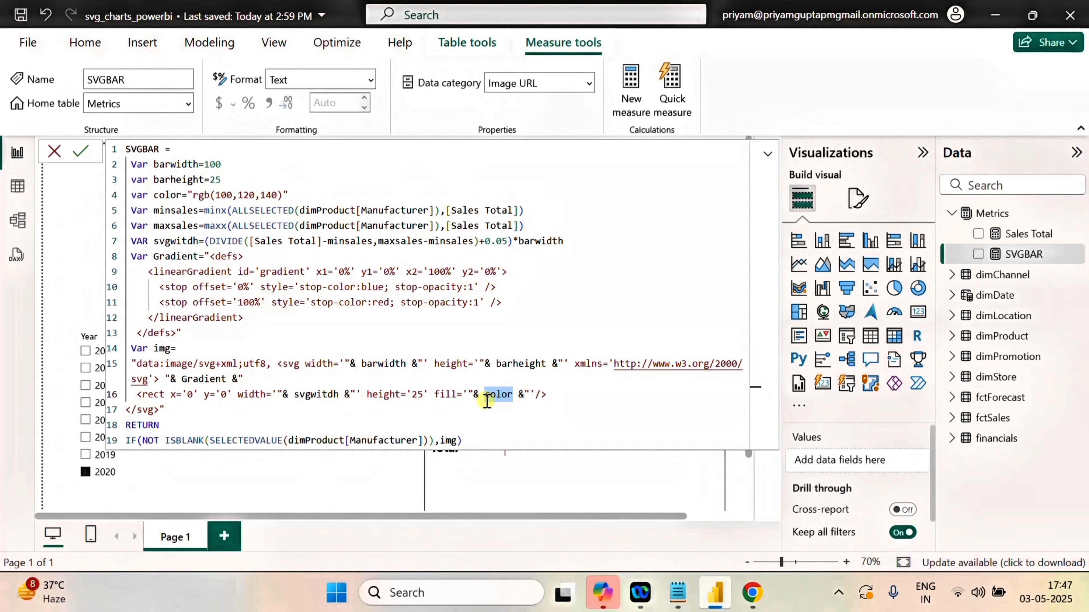
pyautogui.write('"url(#gradient)')
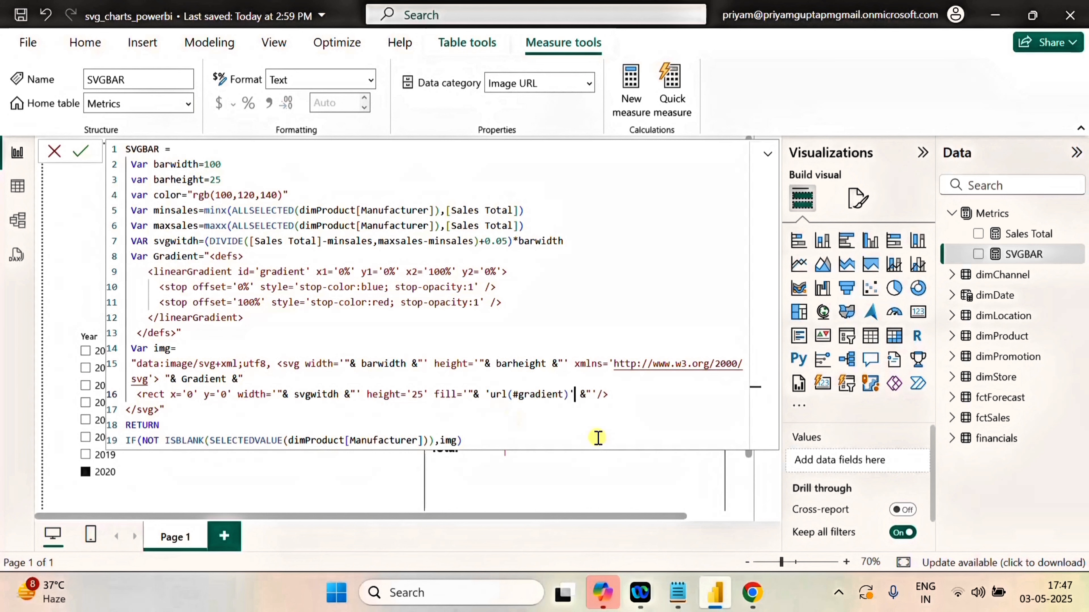
pyautogui.click(573, 394)
pyautogui.write('"')
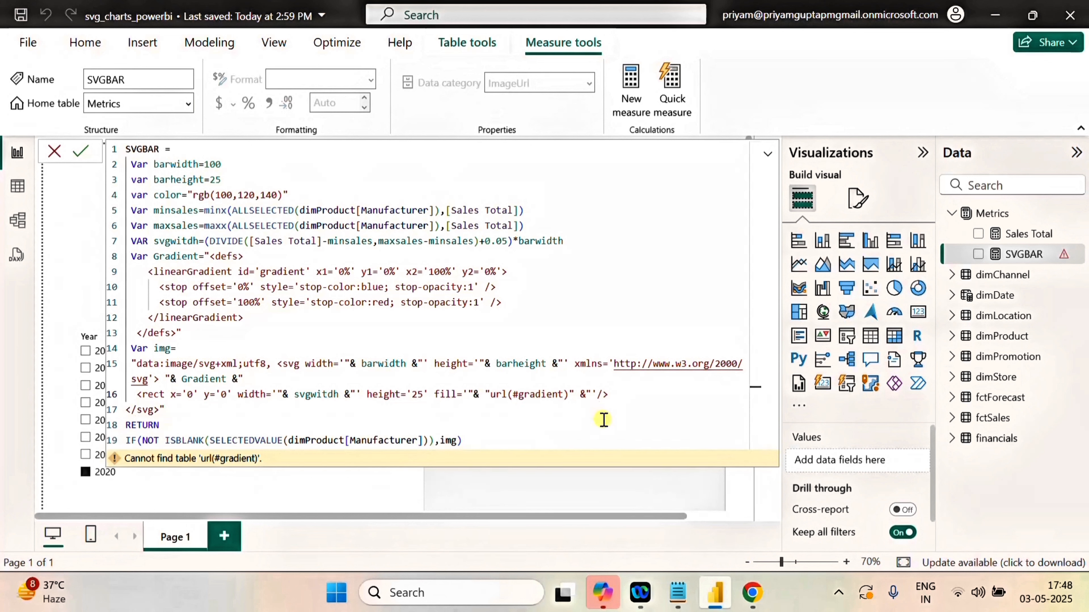
# Commit the SVGBAR measure and collapse its formula to view the bars in the matrix.
pyautogui.click(512, 426)
pyautogui.click(78, 153)
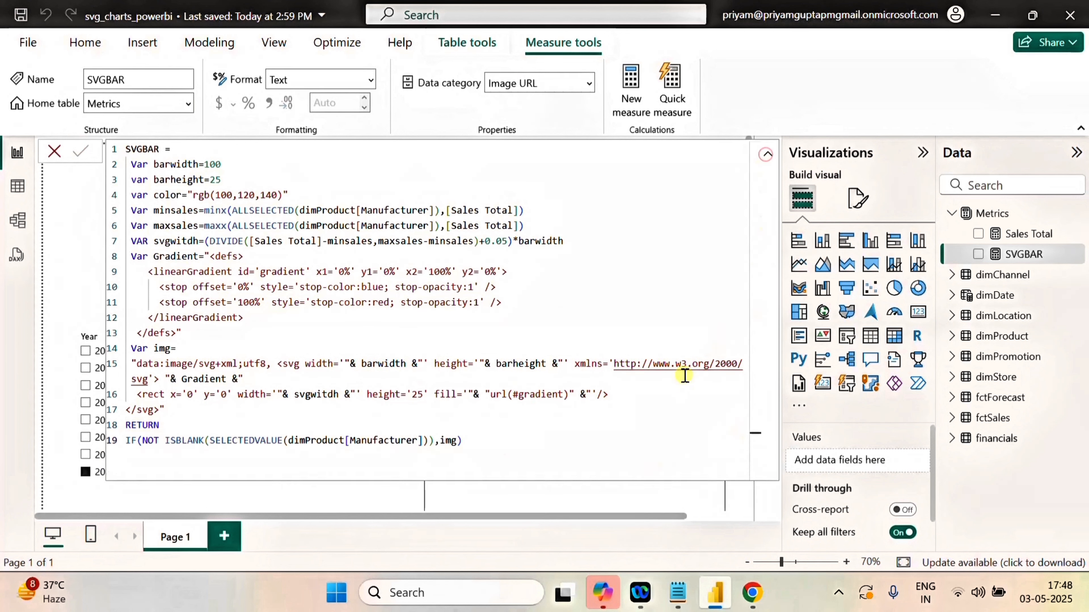
pyautogui.click(767, 153)
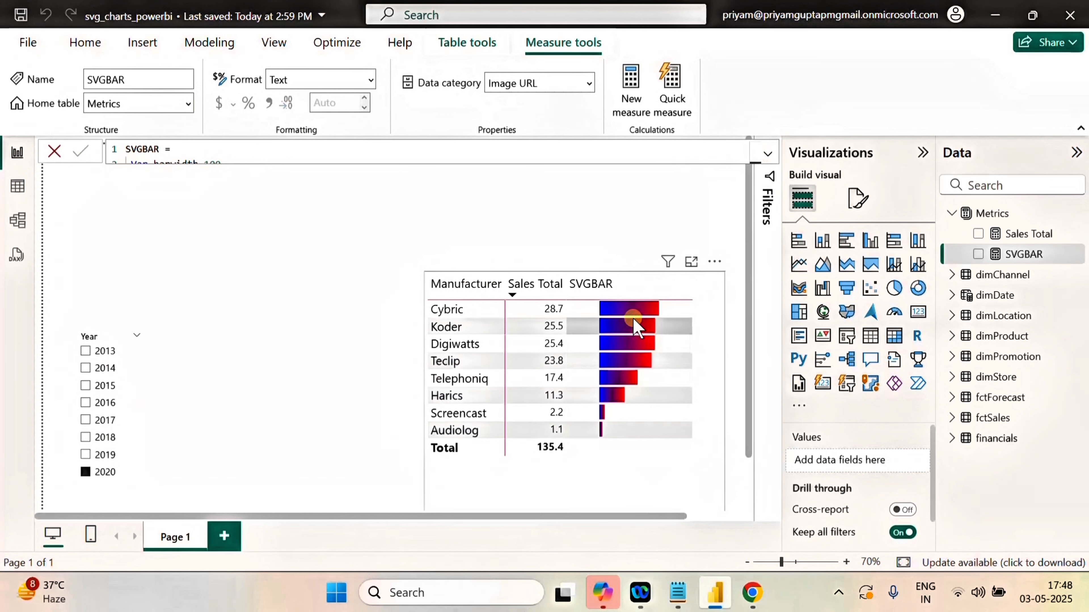
pyautogui.moveTo(638, 317)
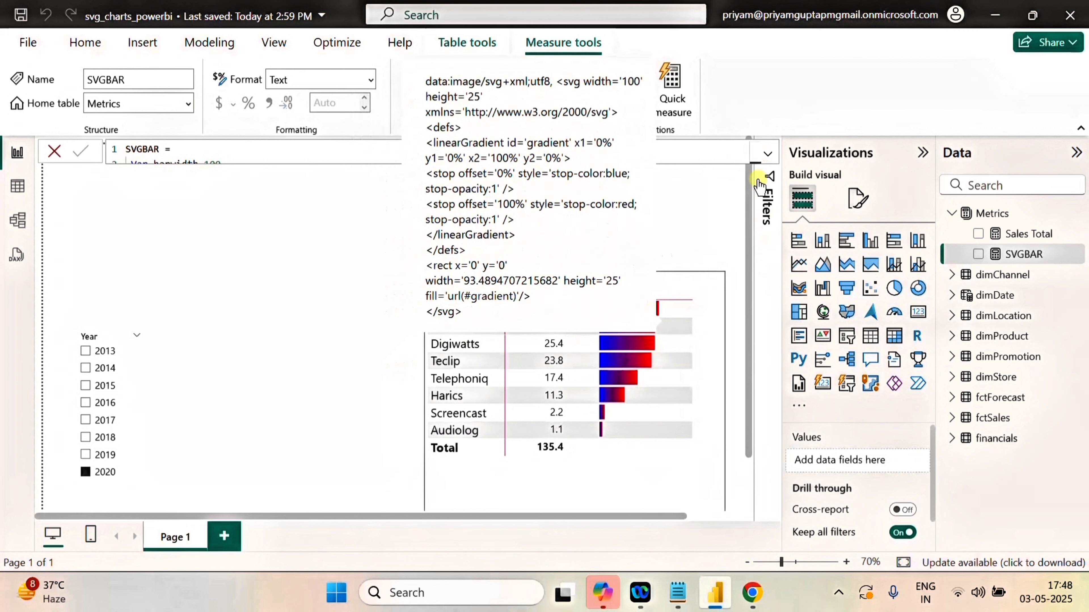
# Set the gradient's 100% stop colour to Purple in SVGBAR, commit the measure and collapse the formula to view the bars.
pyautogui.click(767, 153)
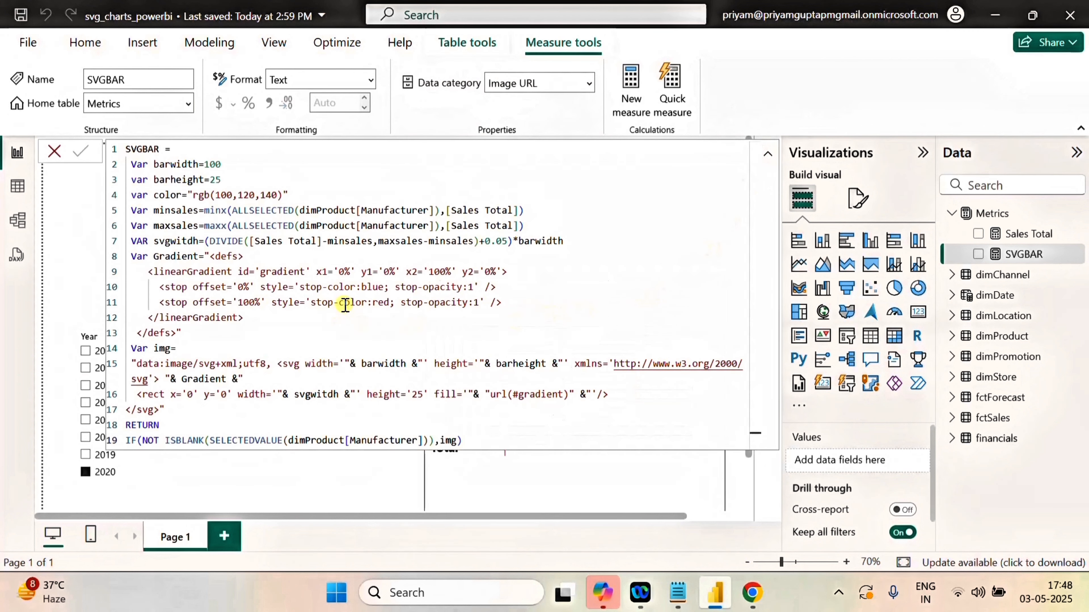
pyautogui.click(384, 287)
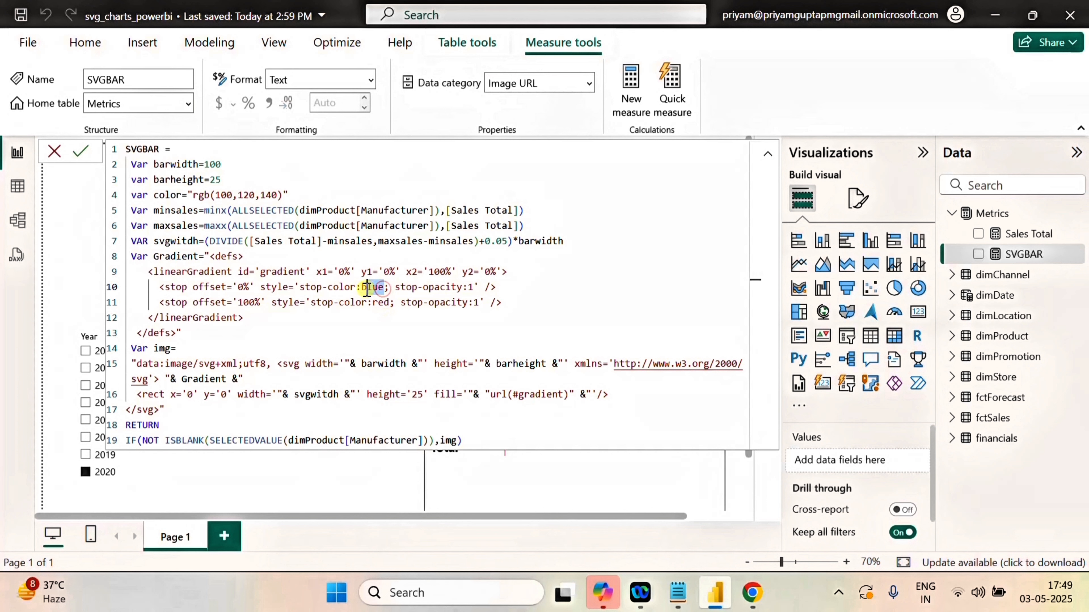
pyautogui.doubleClick(381, 302)
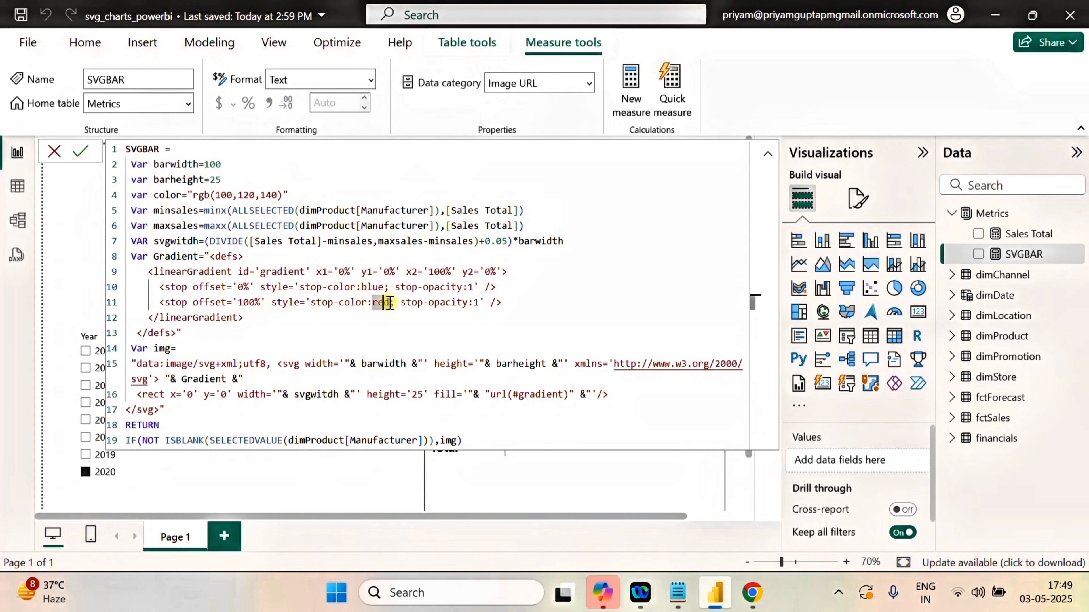
pyautogui.press('BackSpace')
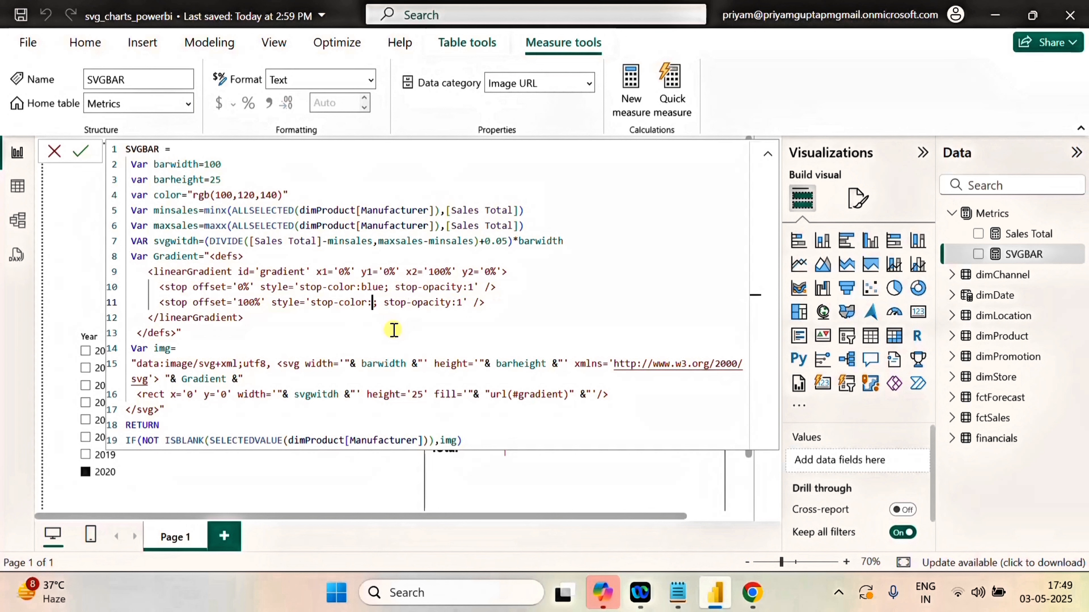
pyautogui.write('P')
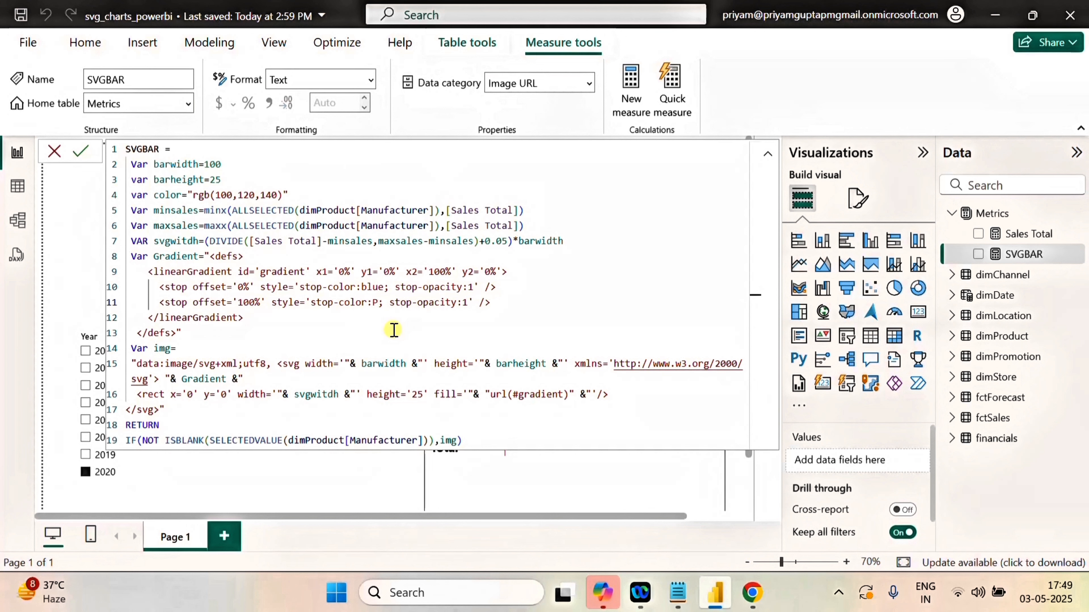
pyautogui.write('urple')
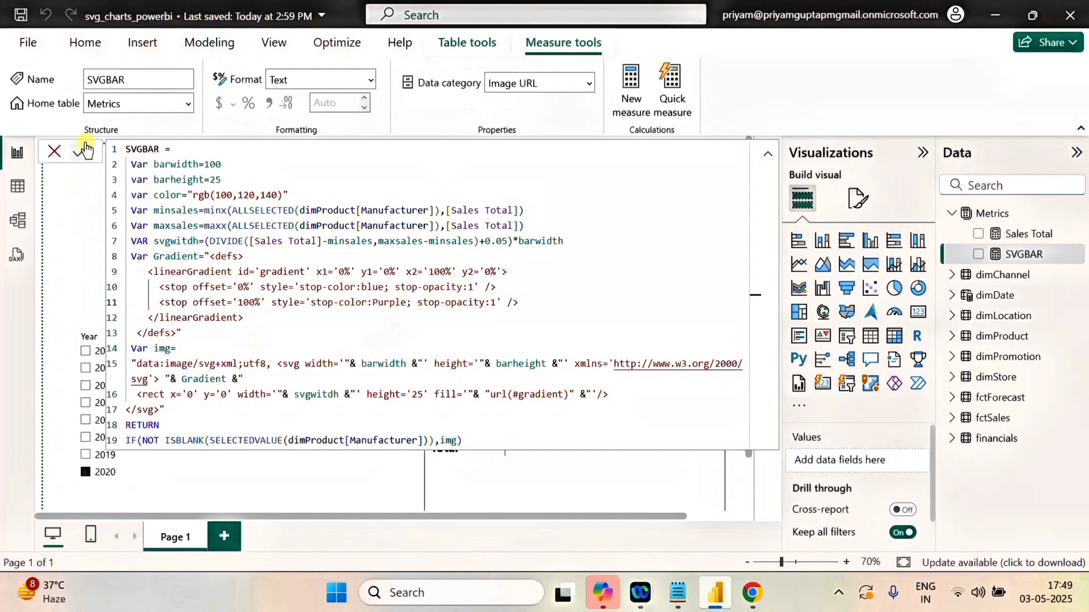
pyautogui.click(81, 151)
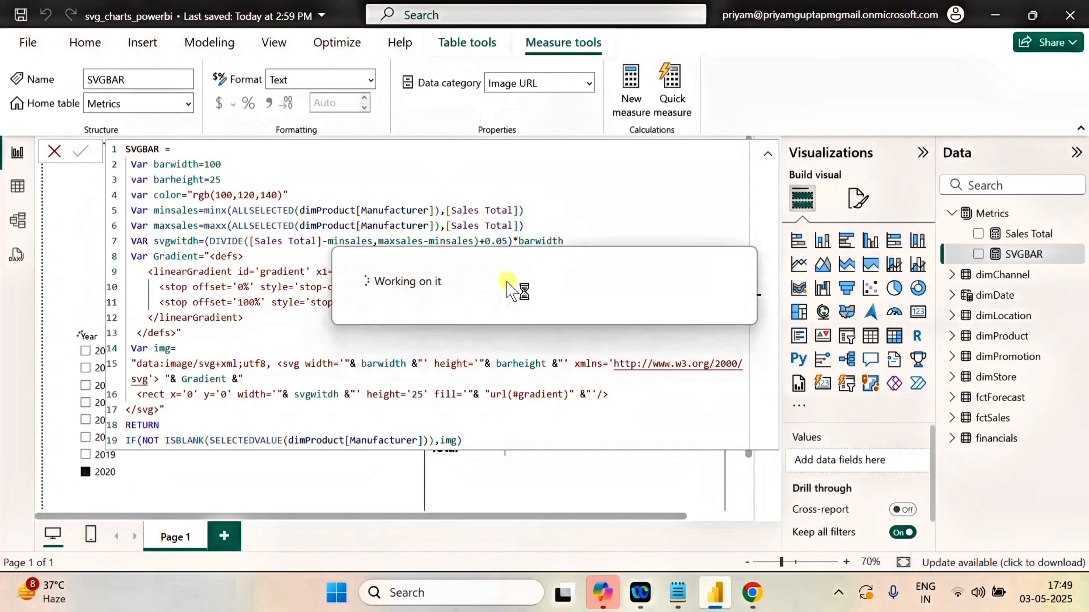
pyautogui.click(768, 153)
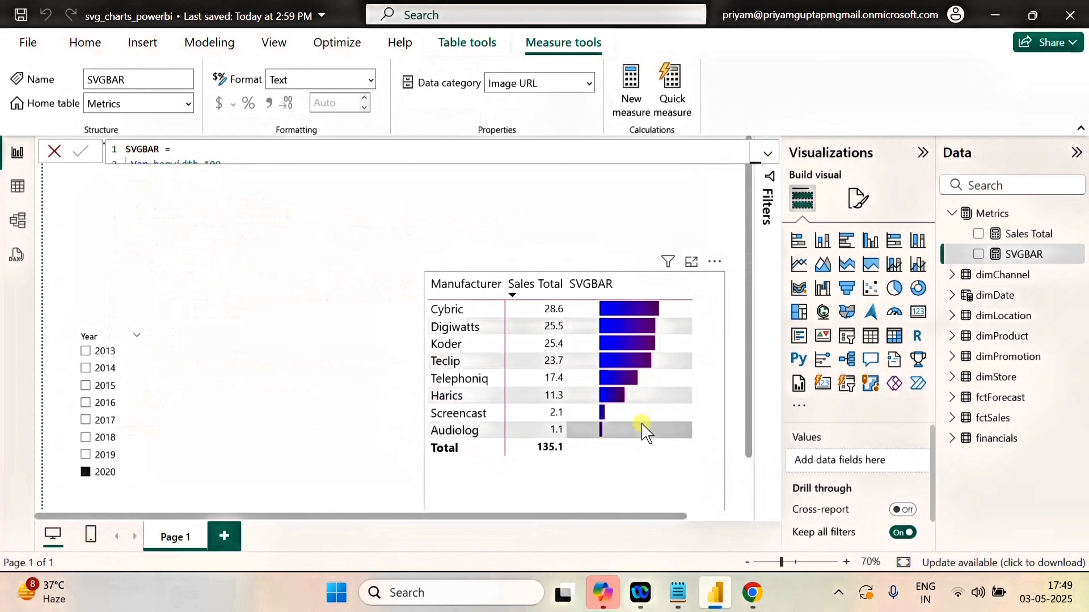
# Set the gradient's 100% stop colour to orange in SVGBAR, commit the measure and check the bars with the formula collapsed.
pyautogui.click(766, 155)
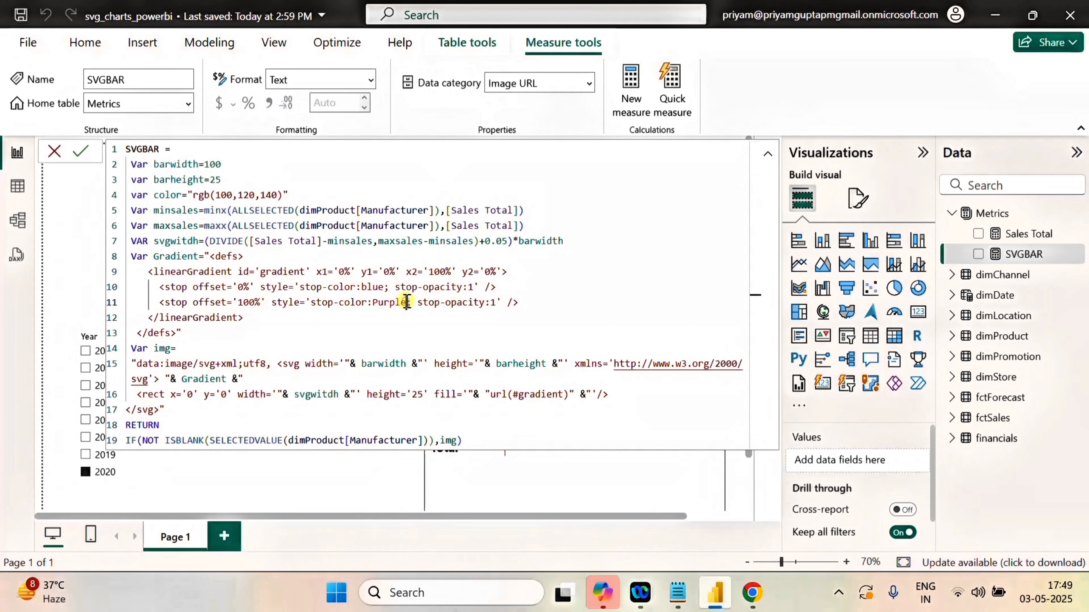
pyautogui.moveTo(407, 303); pyautogui.dragTo(375, 302)
pyautogui.write('or')
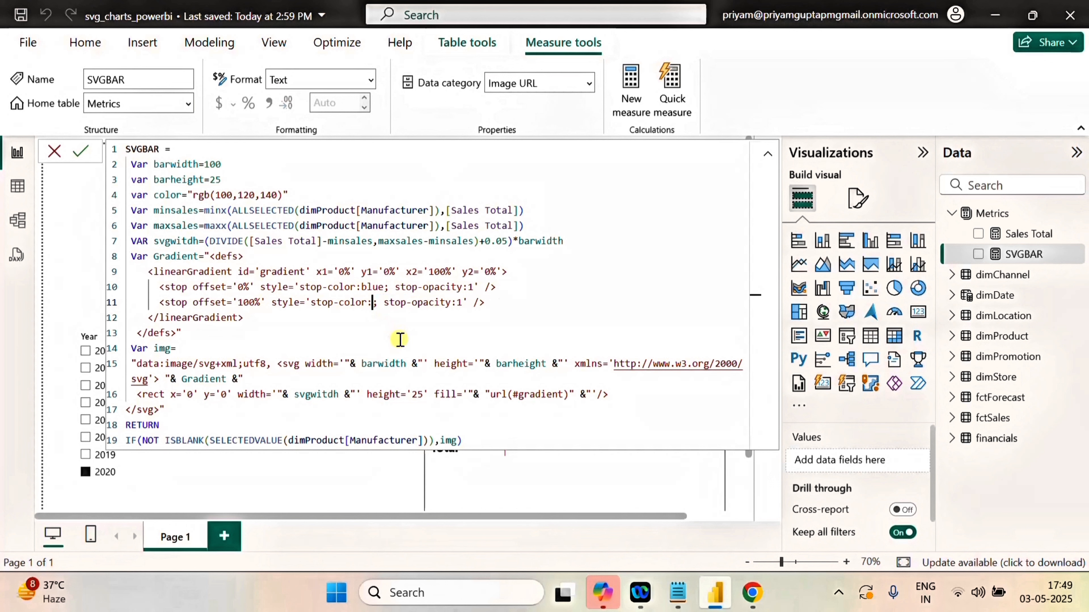
pyautogui.write('ange')
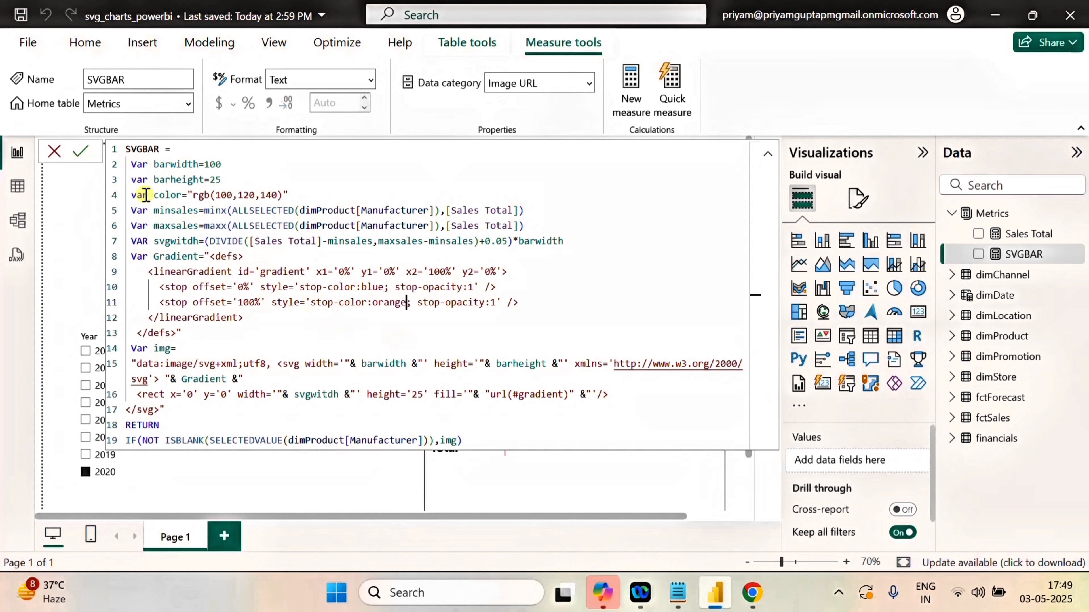
pyautogui.click(80, 151)
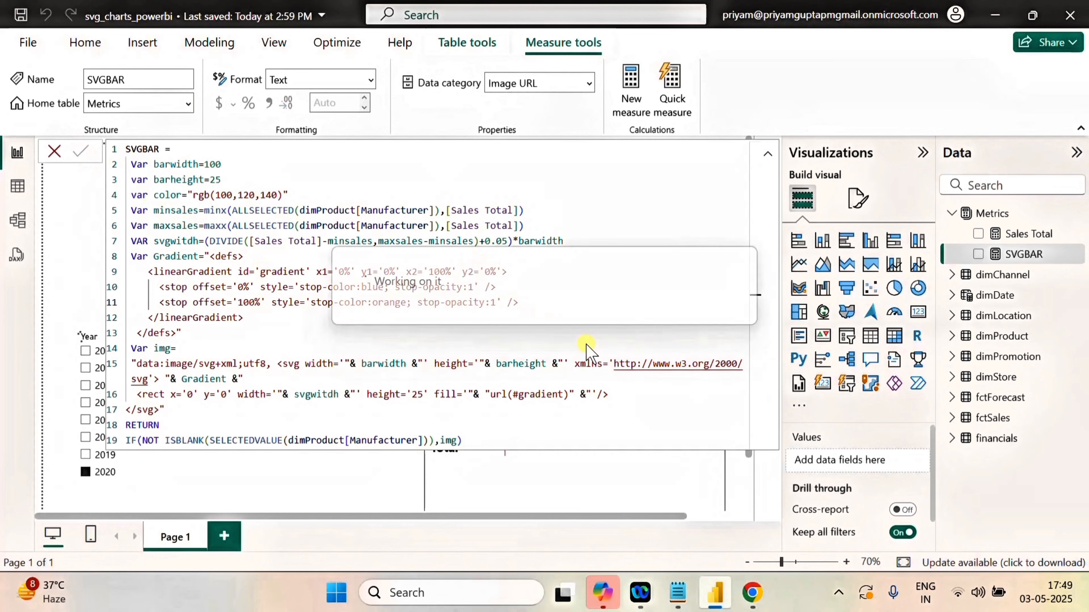
pyautogui.click(766, 159)
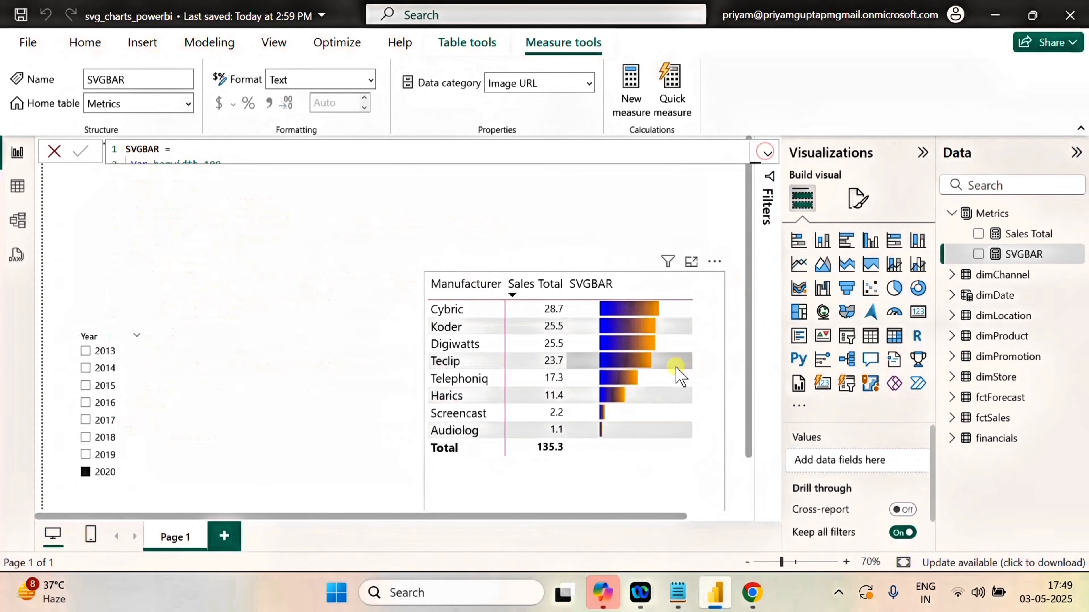
pyautogui.moveTo(654, 313)
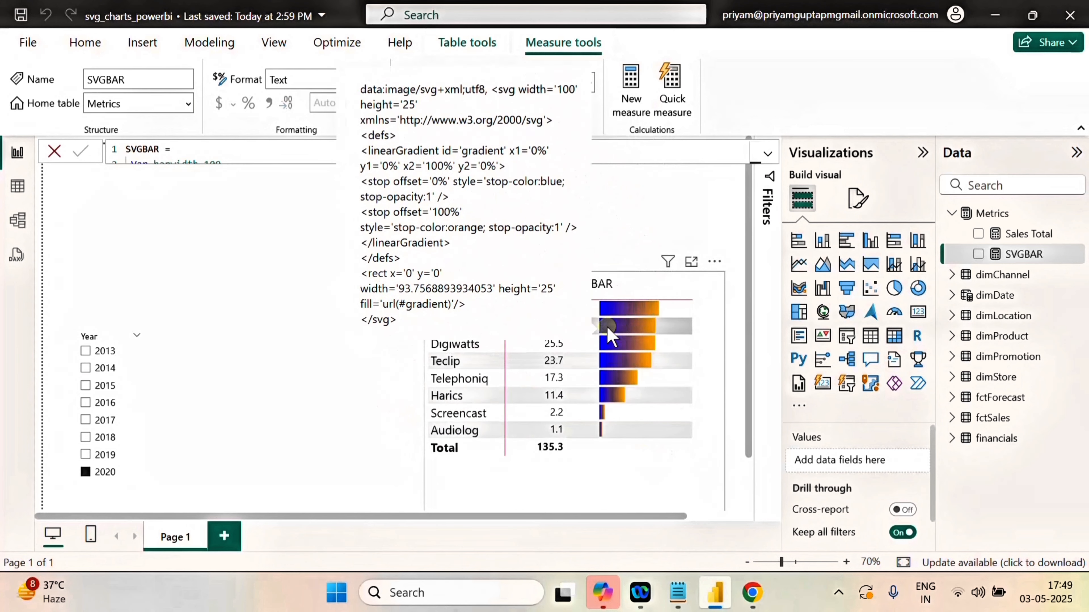
pyautogui.click(767, 154)
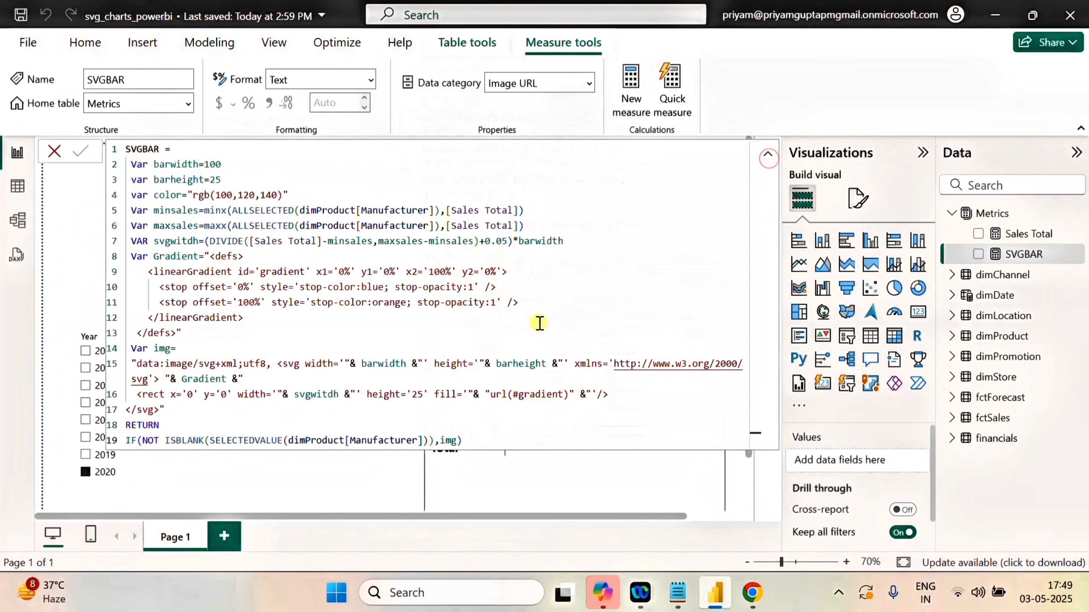
pyautogui.click(768, 157)
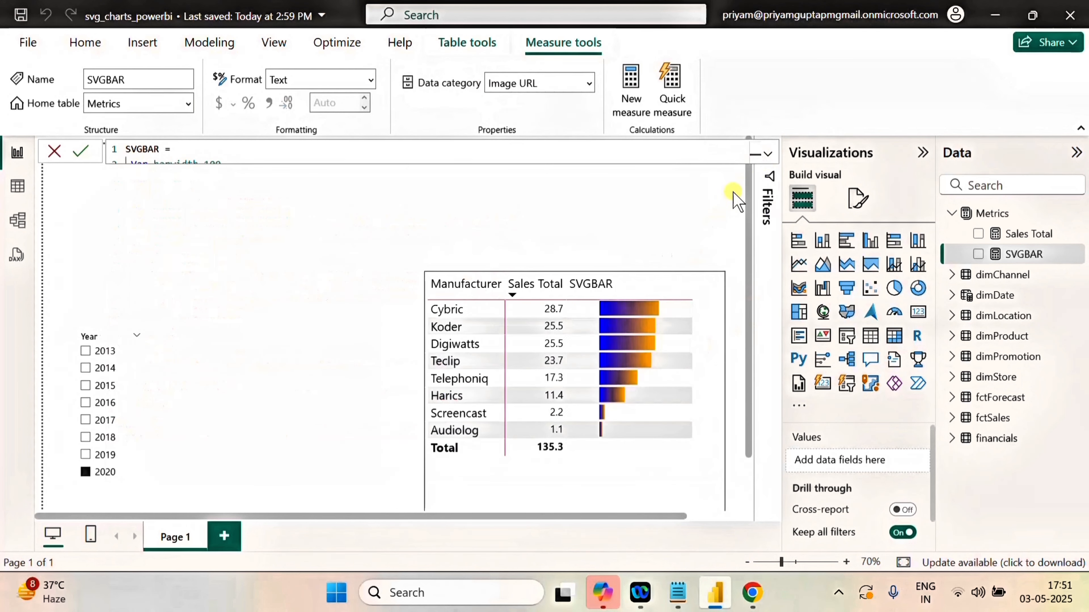
# Expand the SVGBAR formula, switch to Copilot in Chrome and ask "could you animate it so that the bar grows from 0 to corresponding bar width".
pyautogui.click(768, 155)
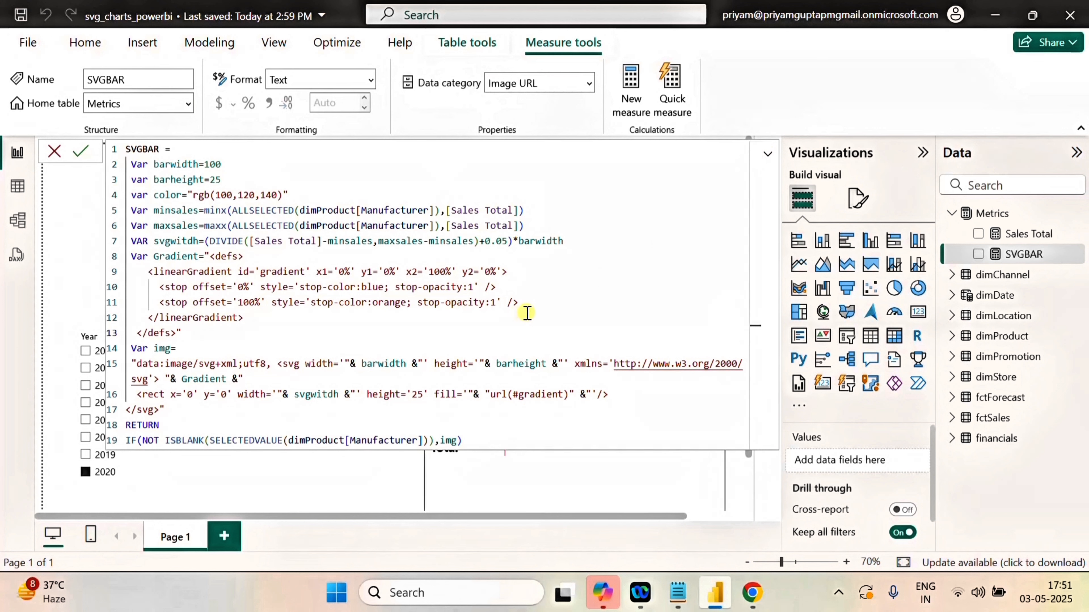
pyautogui.click(751, 594)
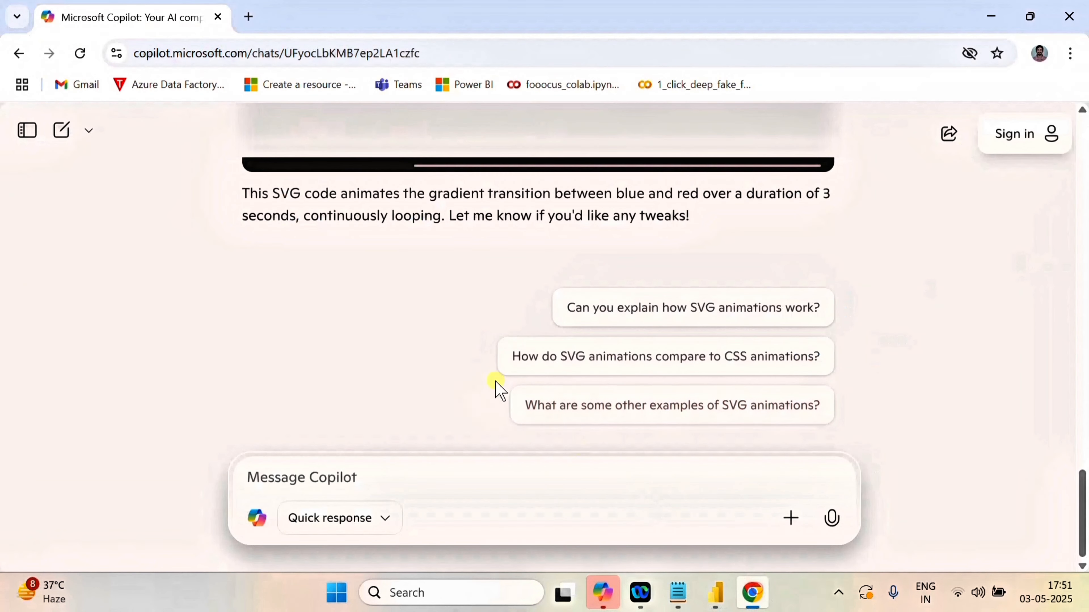
pyautogui.click(361, 479)
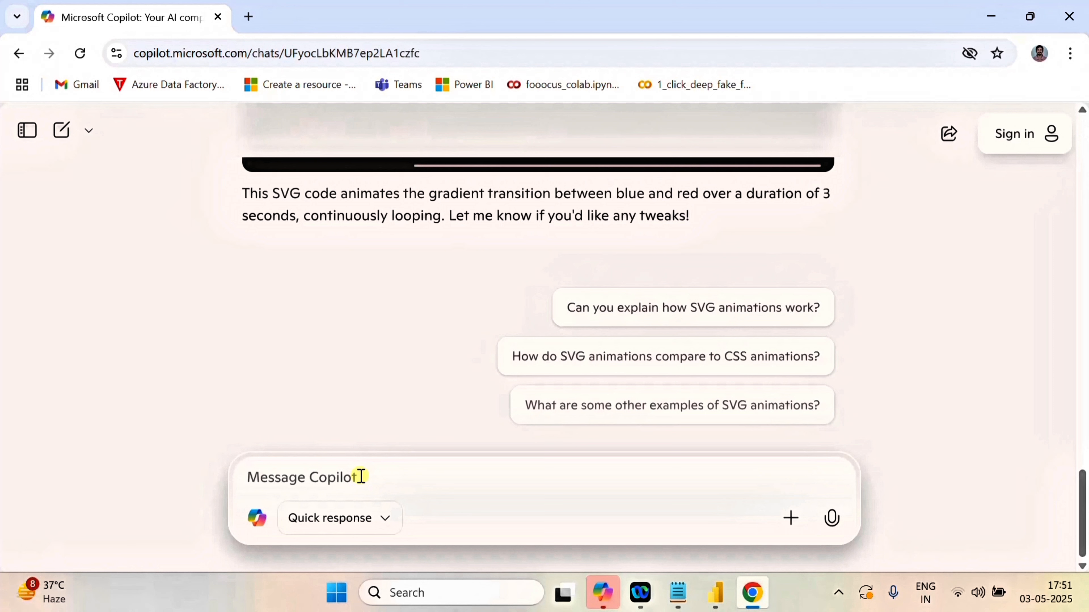
pyautogui.write('cou')
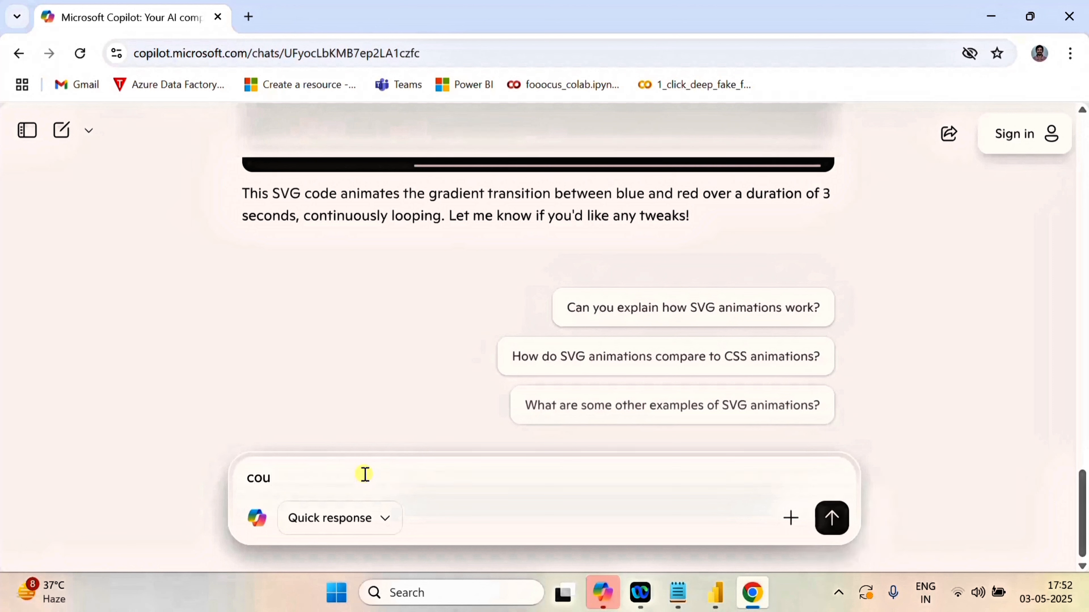
pyautogui.write('ld you animate it')
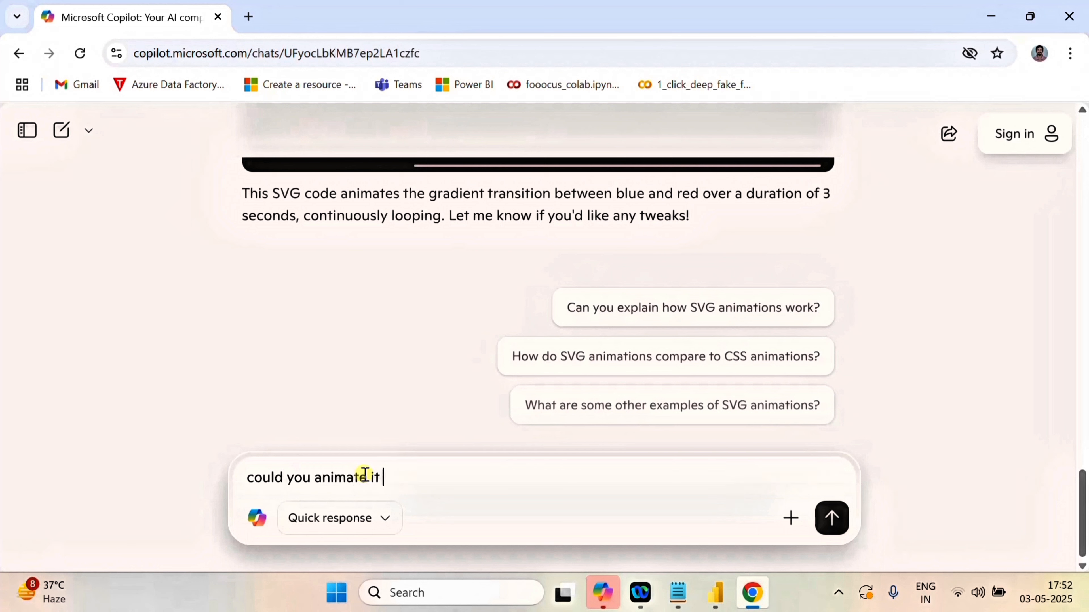
pyautogui.write(' so that the bar grows from 0 t')
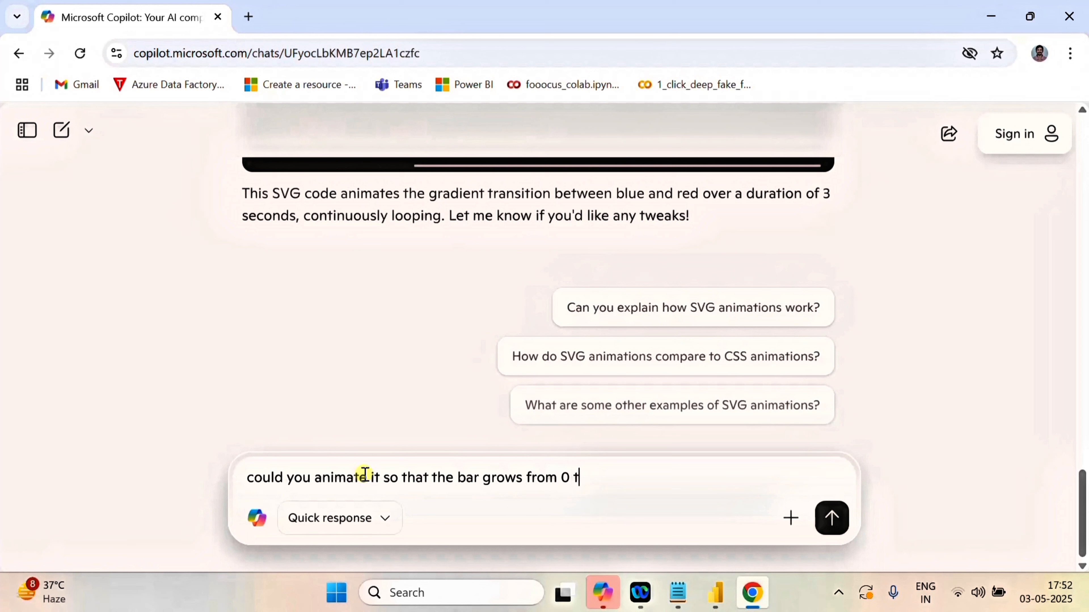
pyautogui.write('rrec')
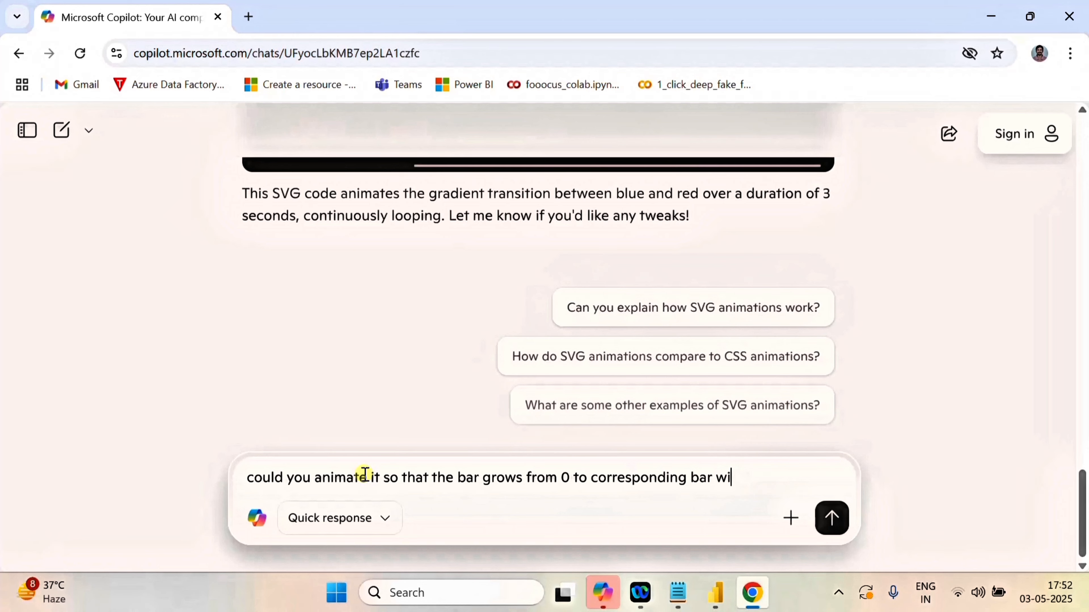
pyautogui.write('dth')
pyautogui.press('Return')
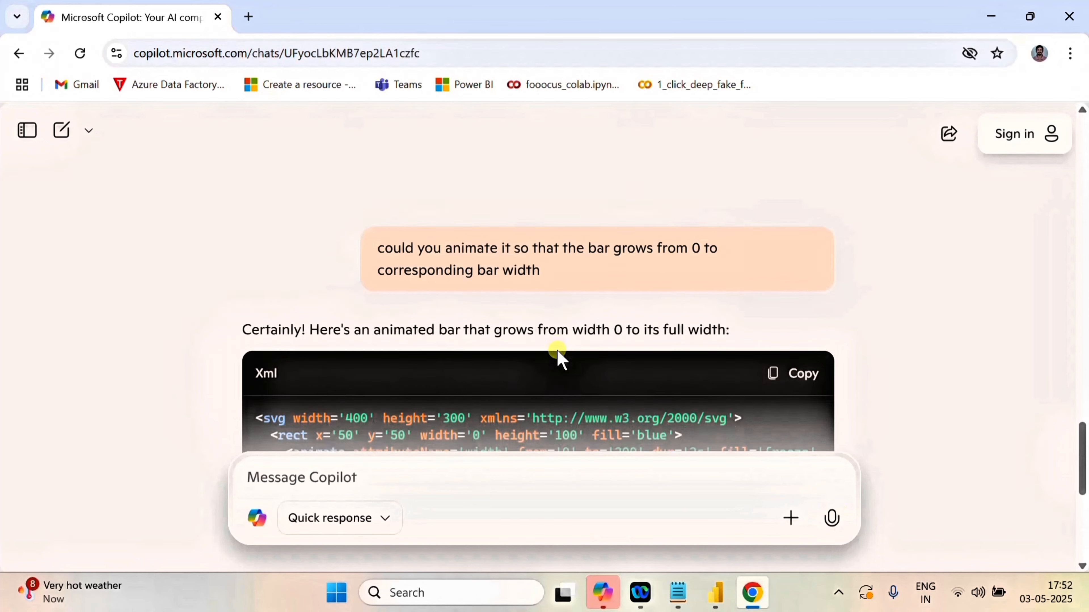
# Copy the whole <animate attributeName='width' ... /> line from Copilot's new SVG code and switch back to Power BI.
pyautogui.scroll(-4, 557, 356)
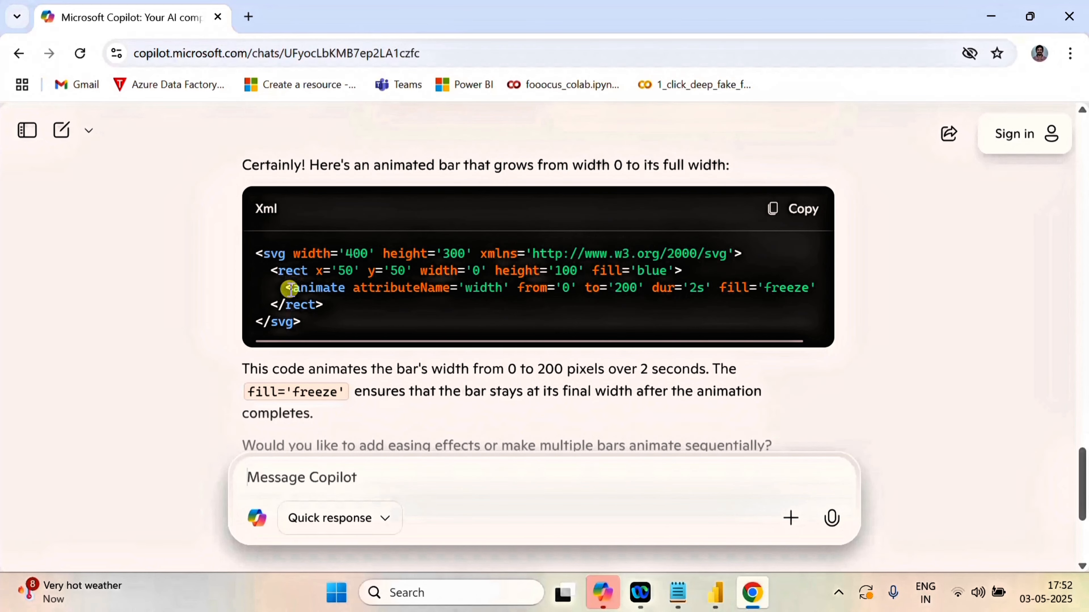
pyautogui.moveTo(289, 288); pyautogui.dragTo(824, 292)
pyautogui.hotkey('ctrl', 'c')
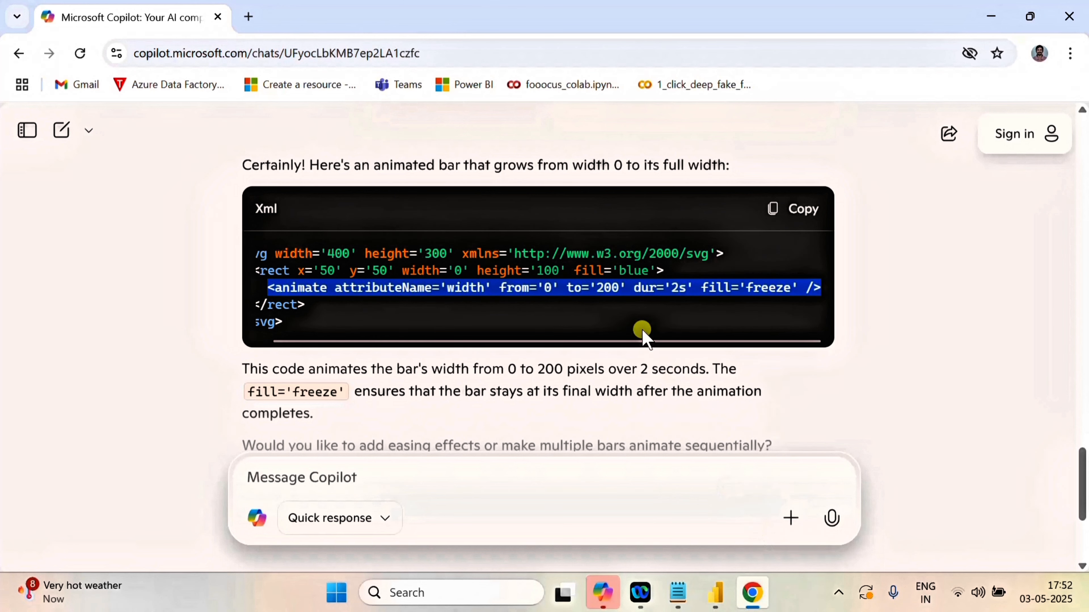
pyautogui.click(716, 592)
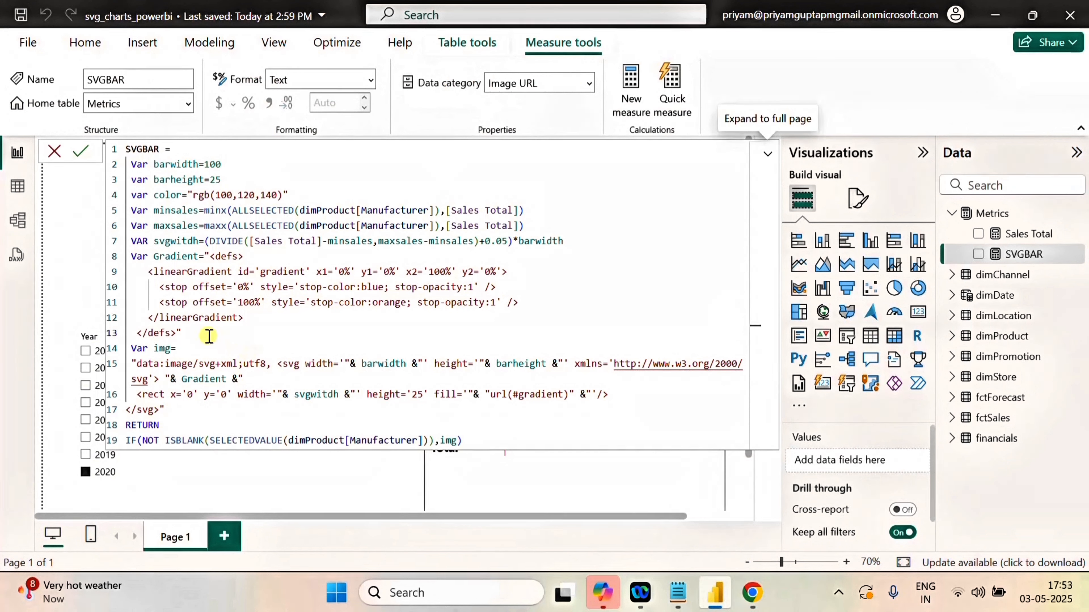
# Add a variable Animate on a new line below Gradient, holding the copied animate element enclosed in double quotes.
pyautogui.click(197, 336)
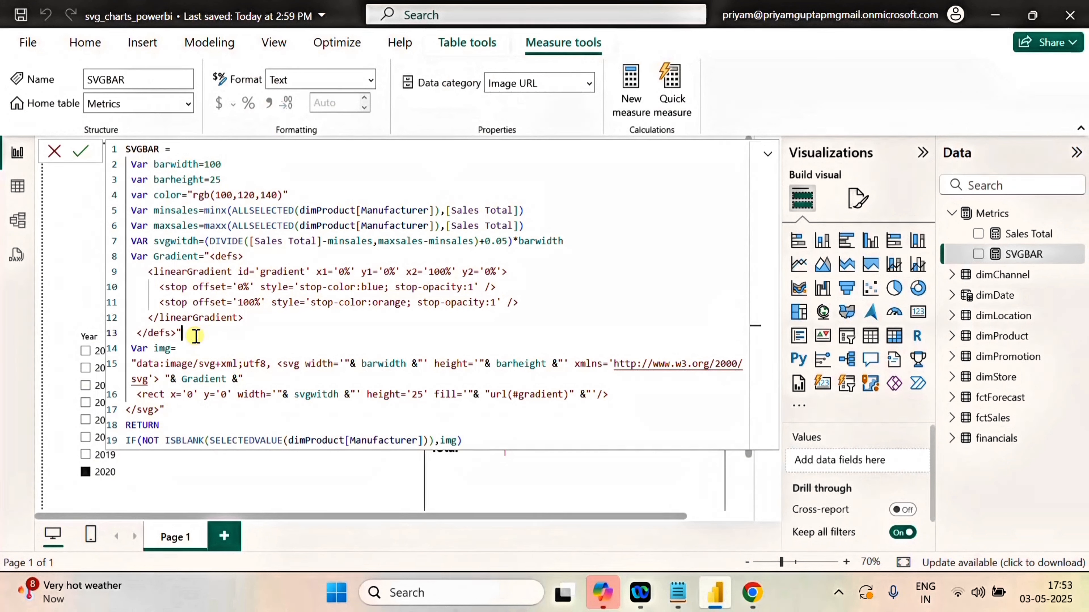
pyautogui.press('Return')
pyautogui.write('V')
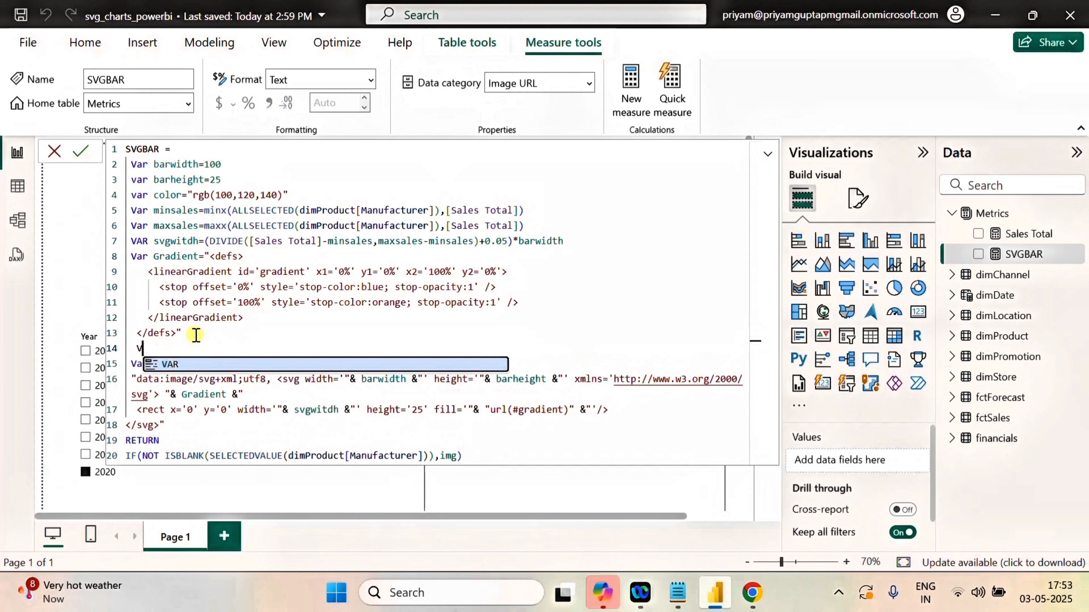
pyautogui.write('ar A')
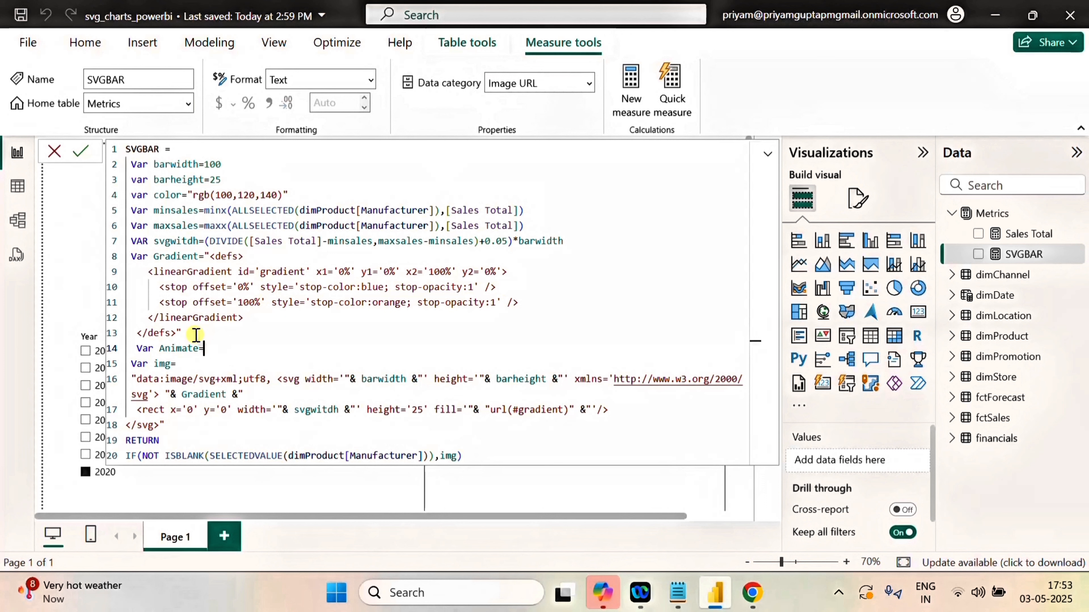
pyautogui.write('nimate=')
pyautogui.hotkey('ctrl', 'v')
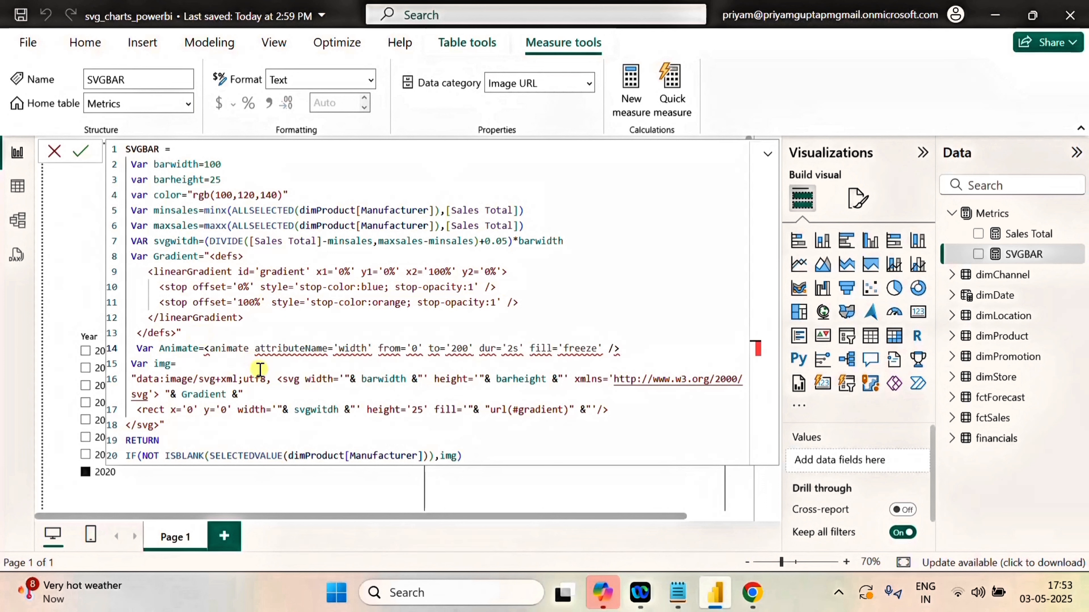
pyautogui.click(203, 348)
pyautogui.write('"')
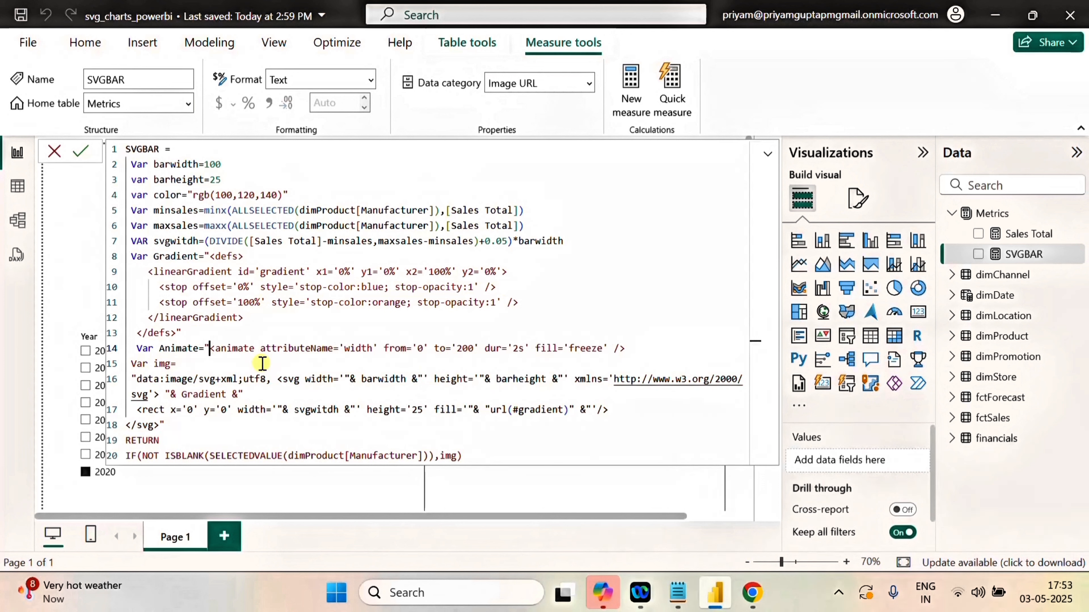
pyautogui.click(642, 350)
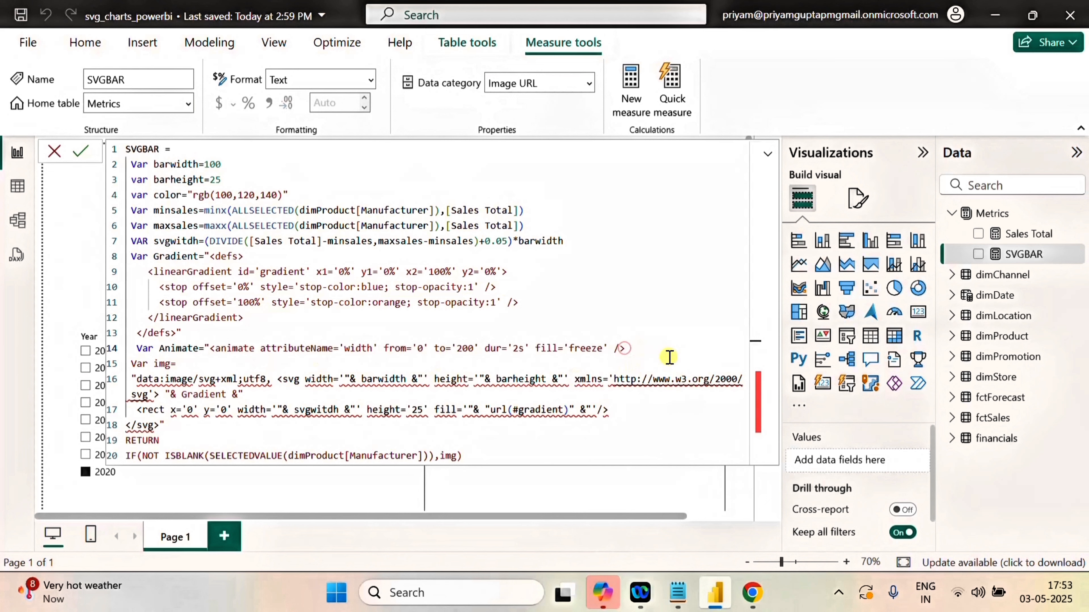
pyautogui.write('"')
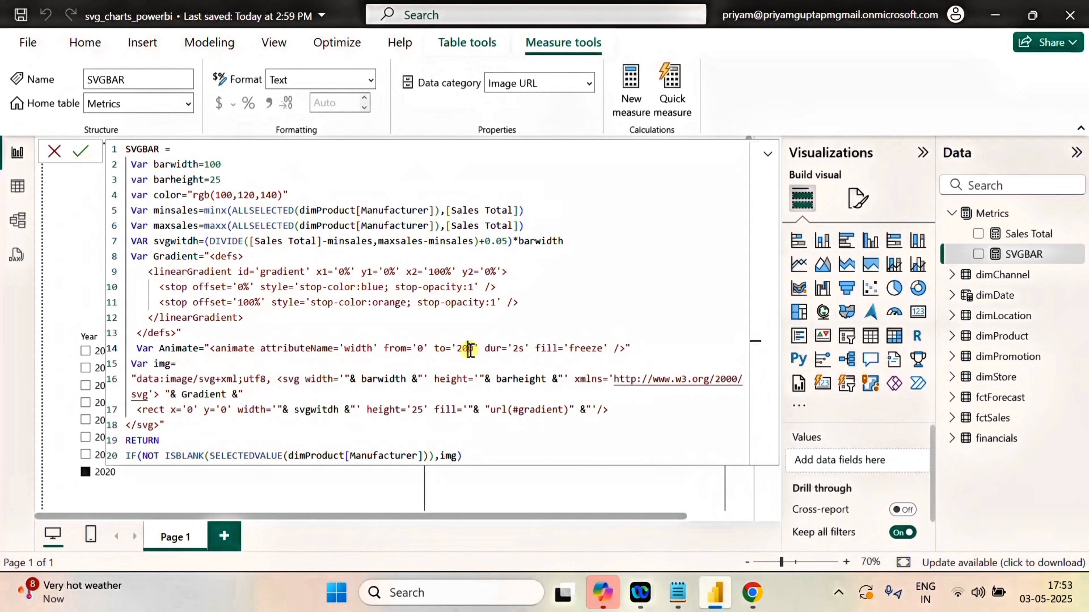
# Replace the fixed 200 in the Animate variable's to attribute with the concatenated bar width variable, "& svgwitdh &".
pyautogui.doubleClick(468, 350)
pyautogui.press('BackSpace')
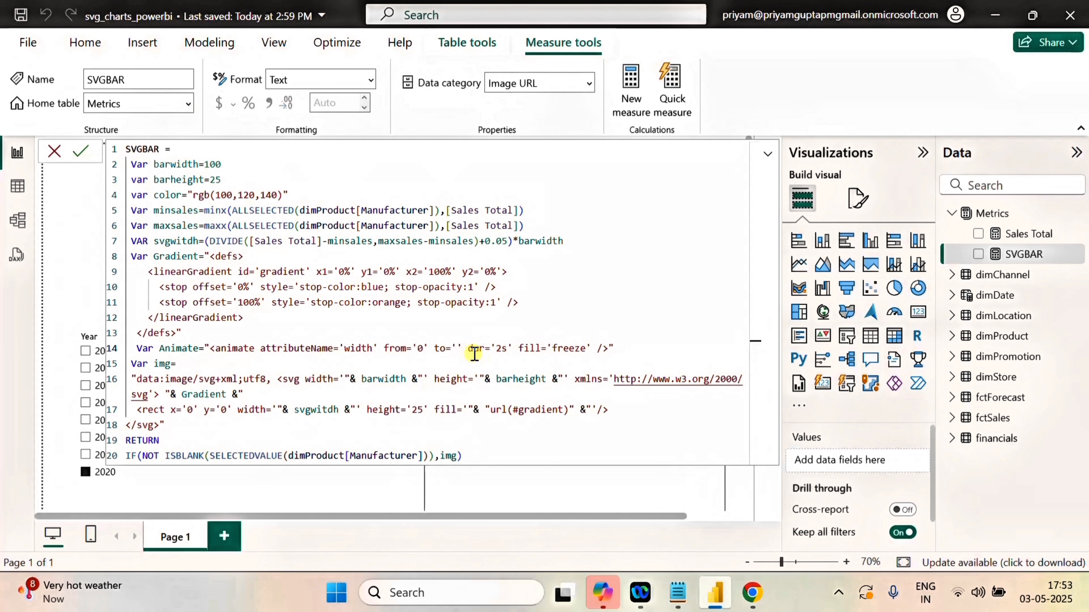
pyautogui.write('""')
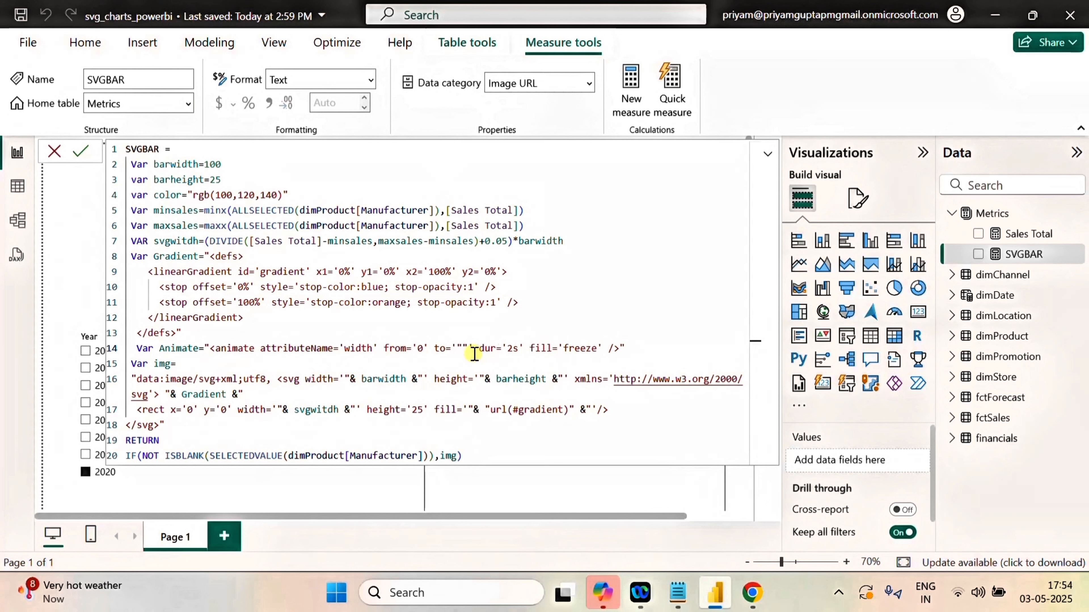
pyautogui.write('&&')
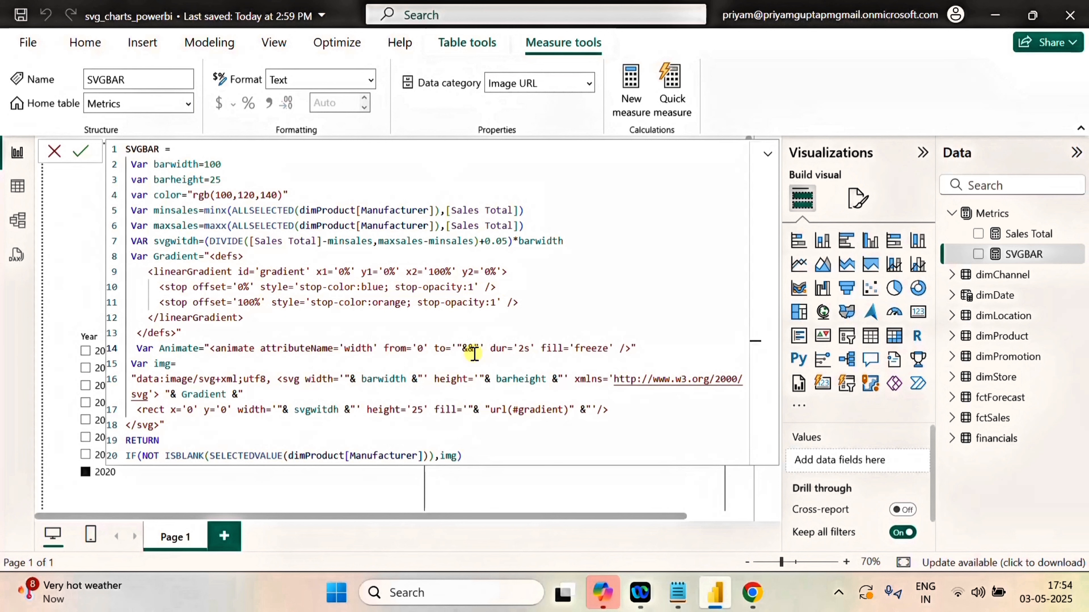
pyautogui.write('svg')
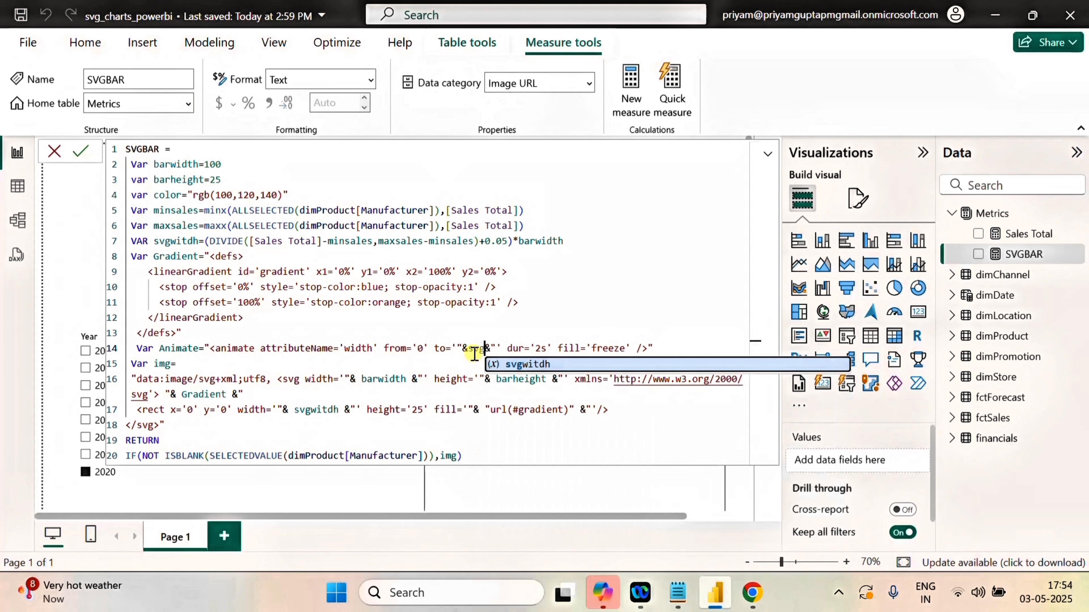
pyautogui.click(544, 363)
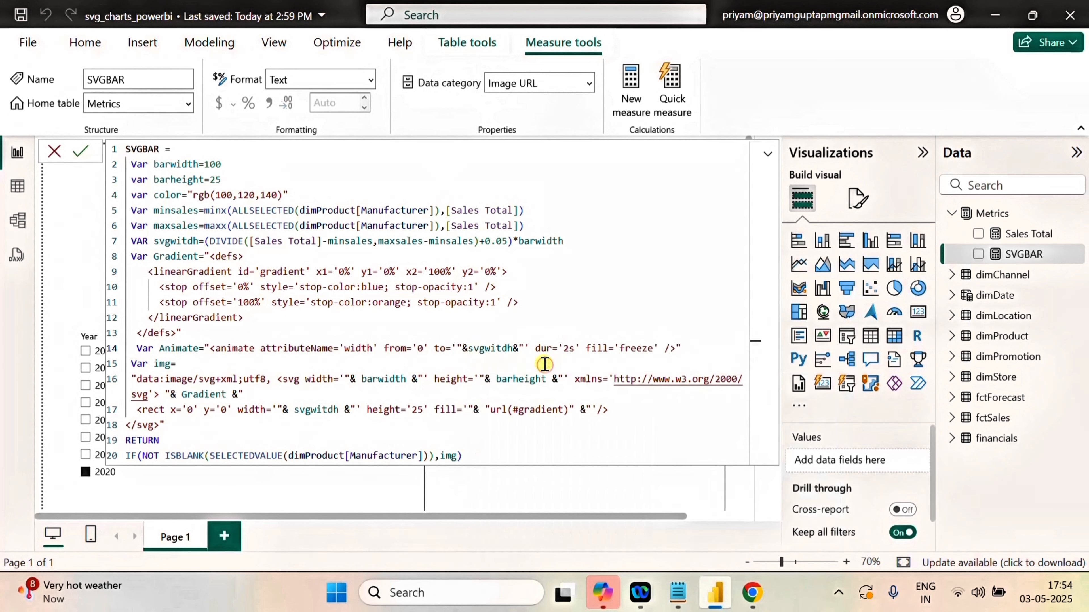
pyautogui.click(467, 348)
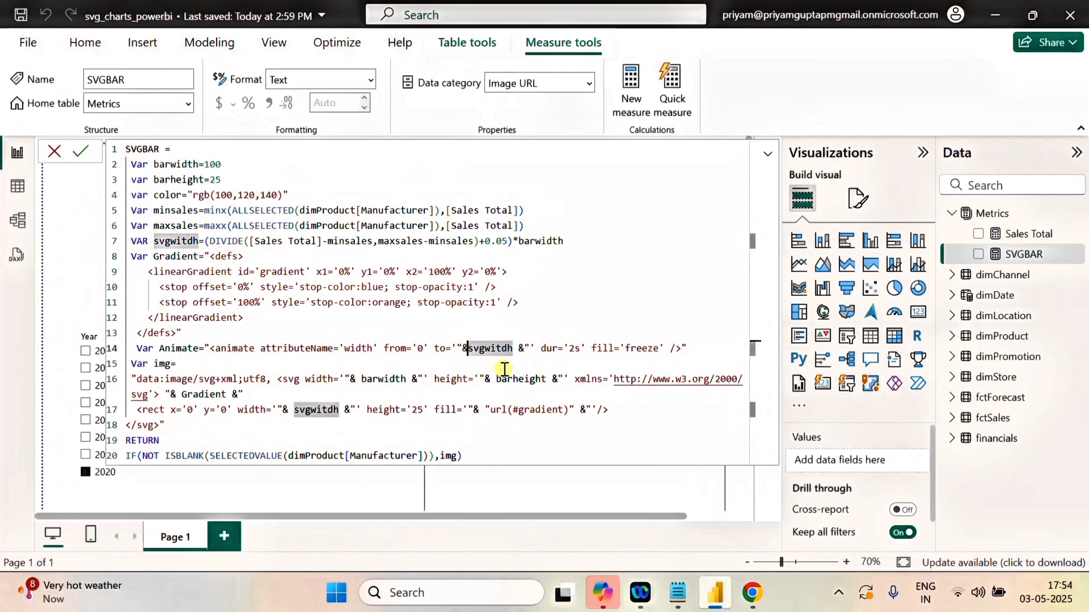
pyautogui.click(625, 348)
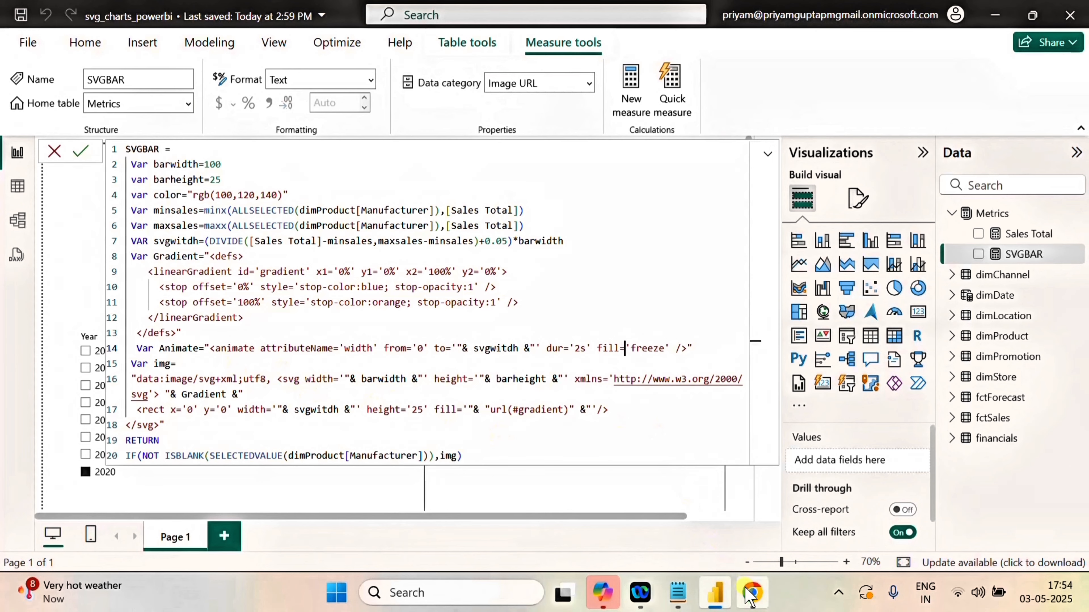
# Check the animate element's placement in Copilot's code, return to Power BI and insert "& Animate &" on a new line below the rect element.
pyautogui.click(752, 592)
pyautogui.click(528, 309)
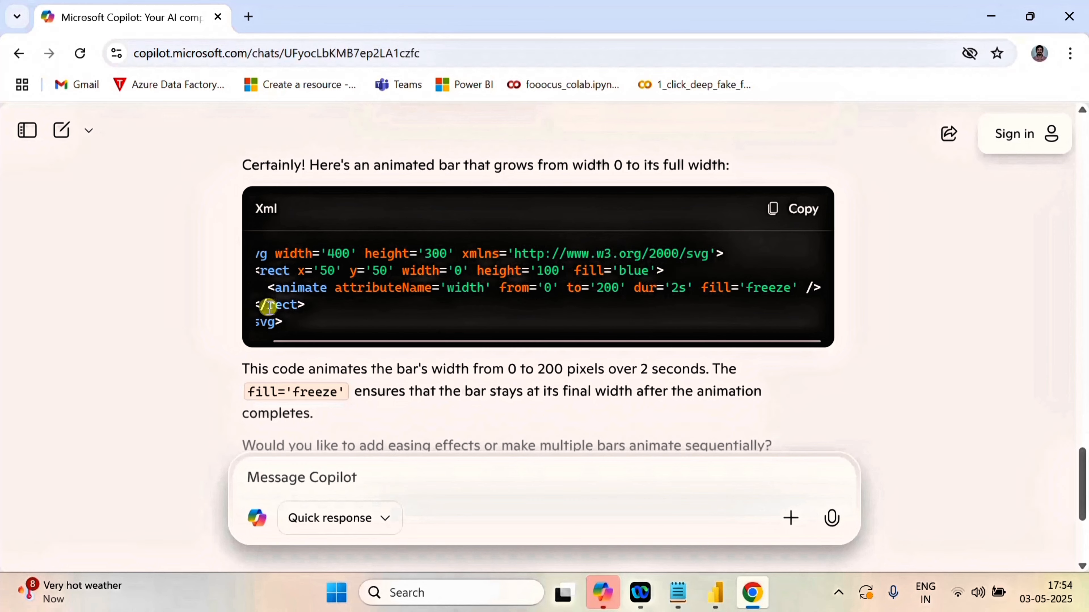
pyautogui.click(715, 592)
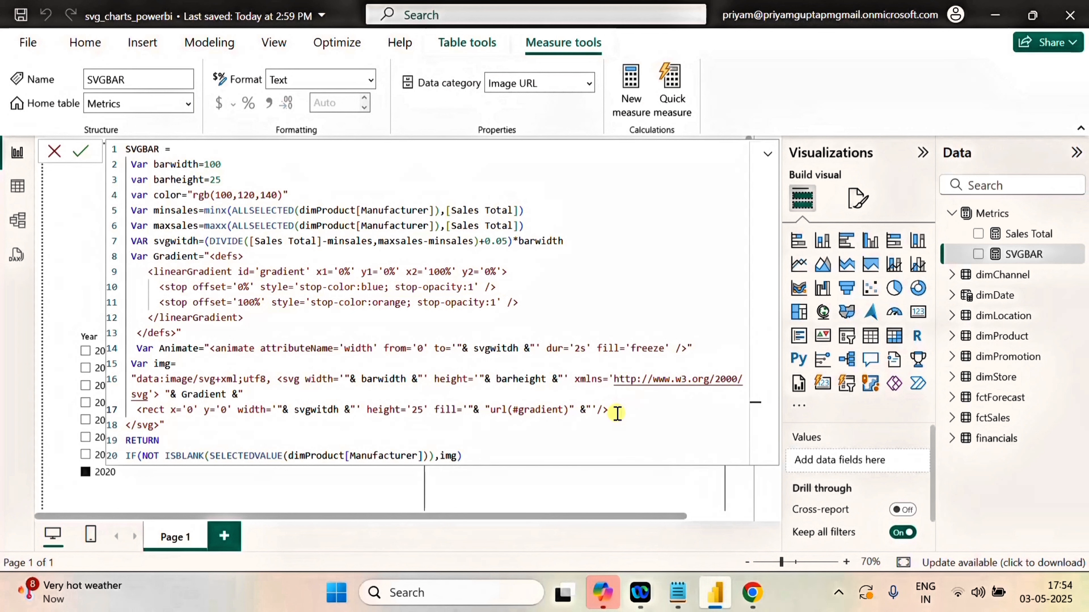
pyautogui.press('Return')
pyautogui.write('"&&')
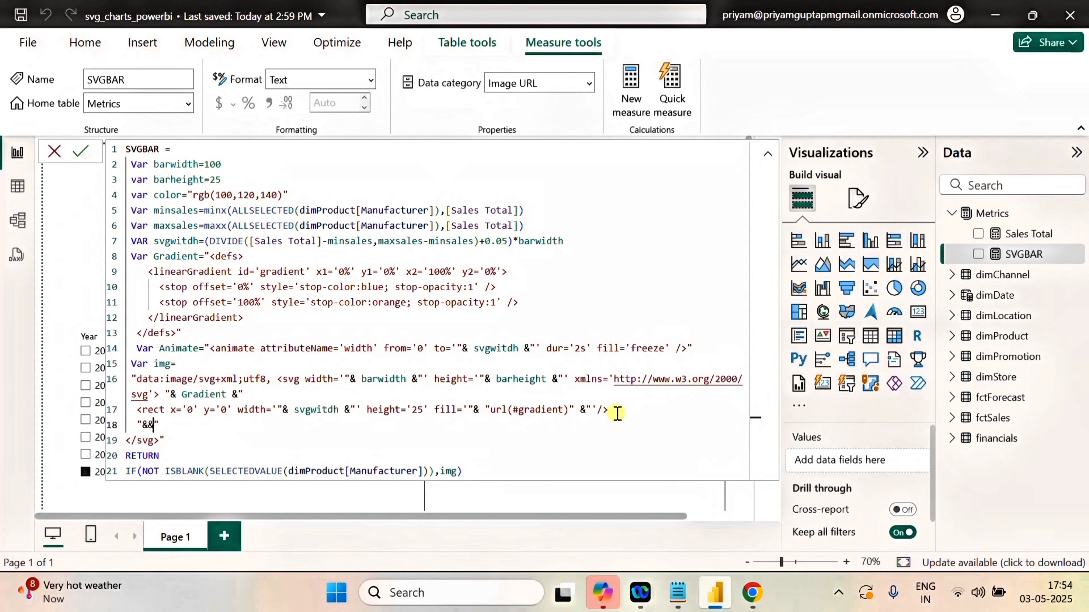
pyautogui.write('ani')
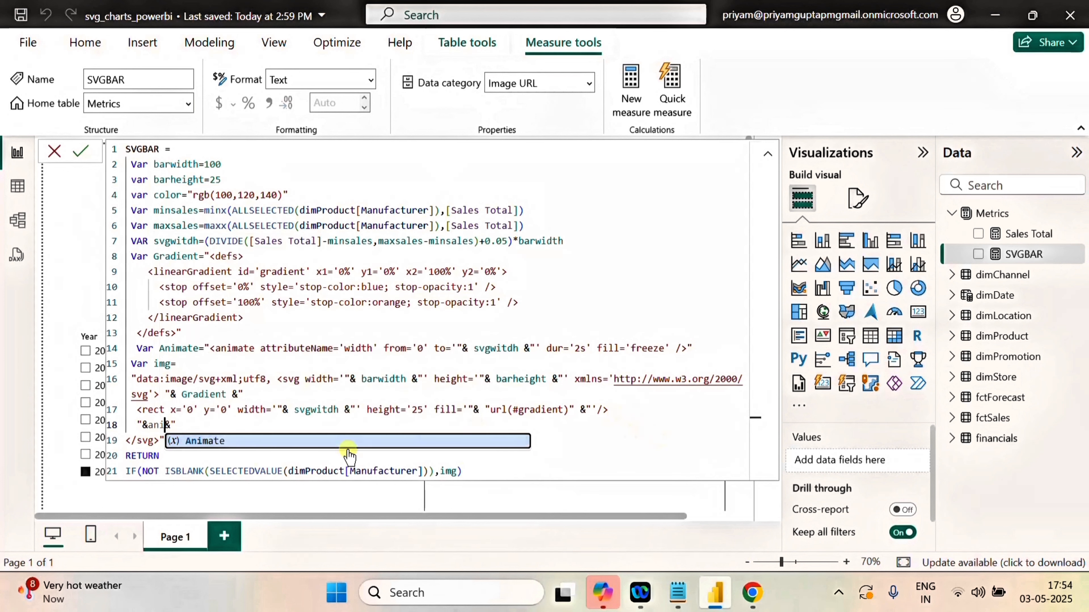
pyautogui.click(208, 440)
pyautogui.click(148, 425)
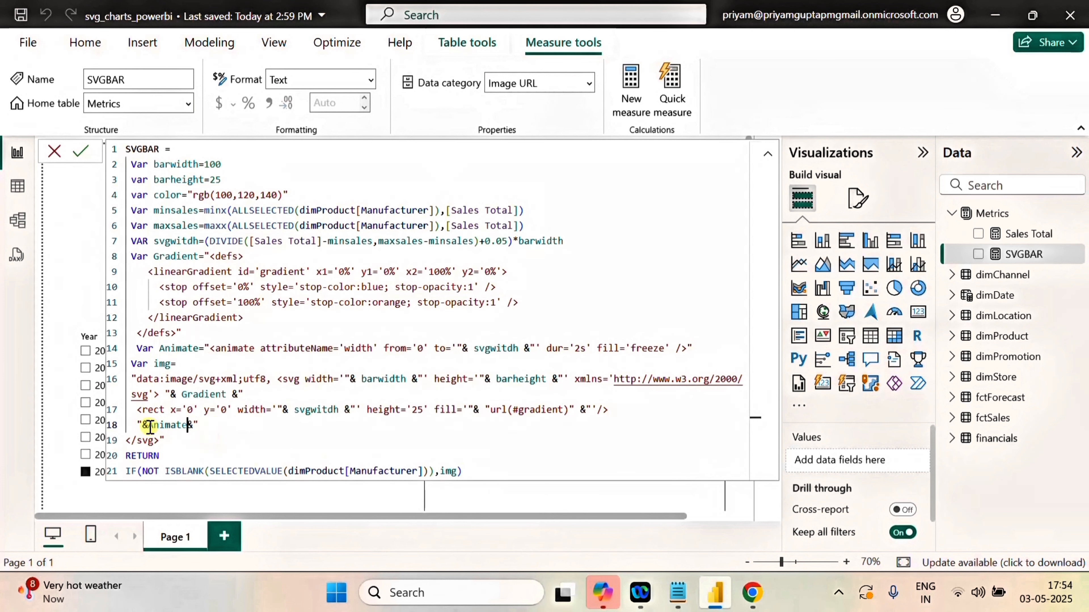
pyautogui.click(193, 425)
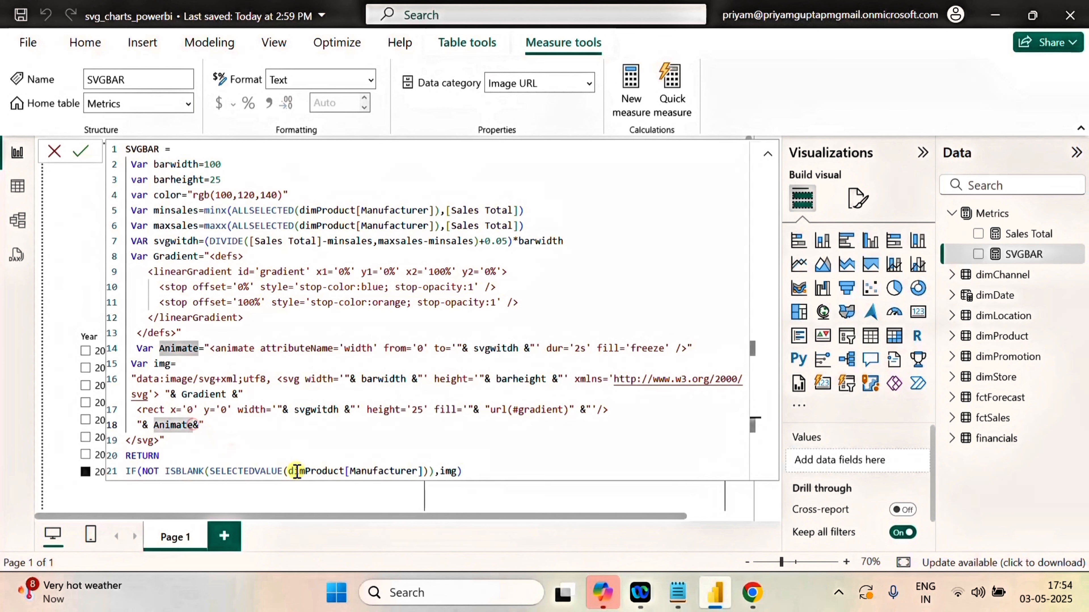
pyautogui.click(284, 444)
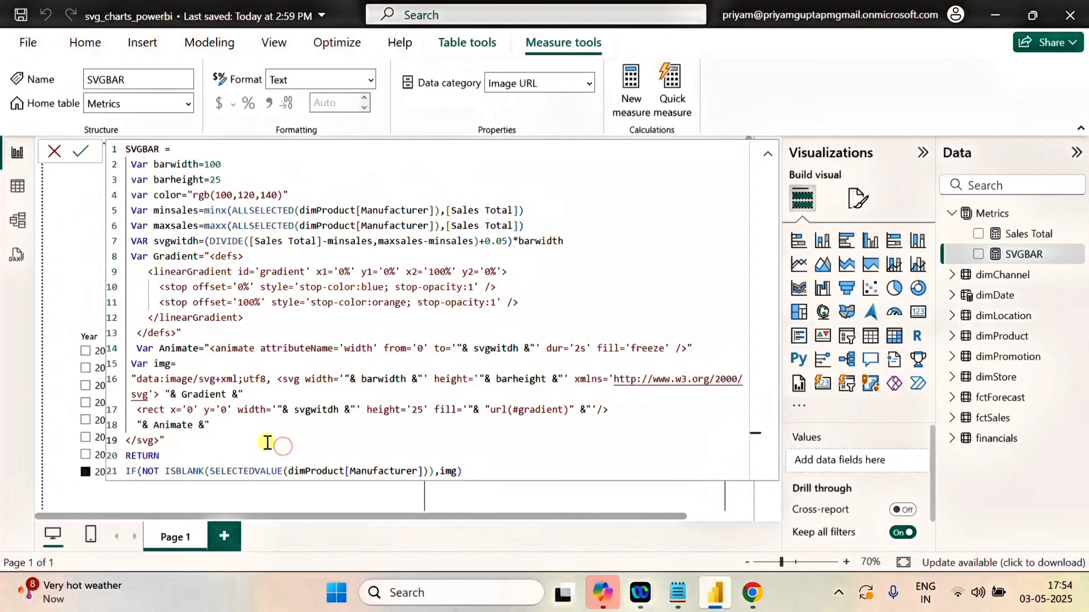
# Remove the self-closing slash from the rect element and add an empty line below the Animate reference.
pyautogui.click(603, 411)
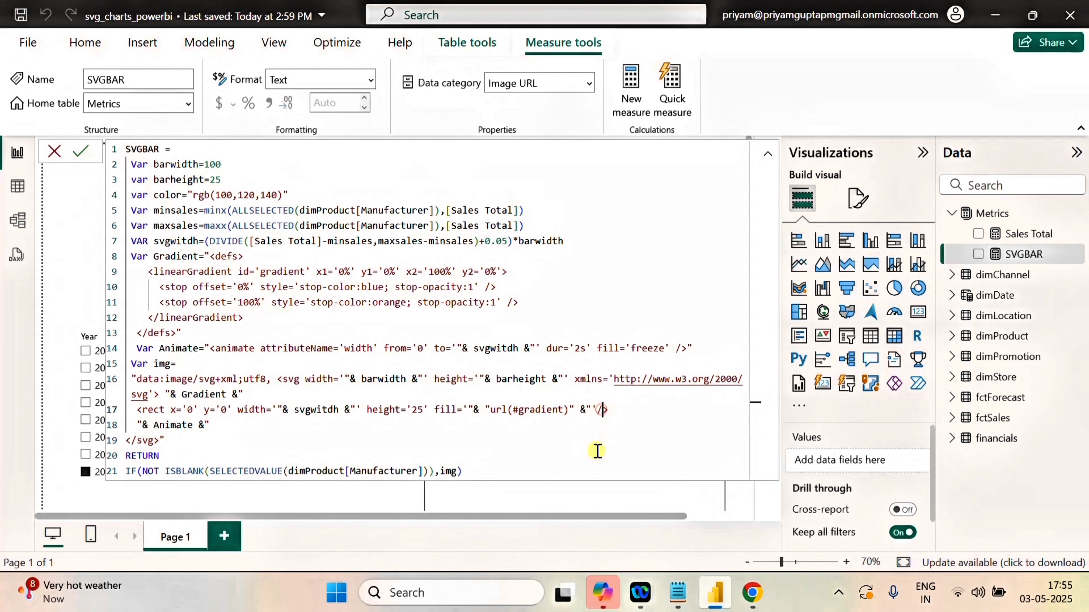
pyautogui.press('BackSpace')
pyautogui.click(218, 423)
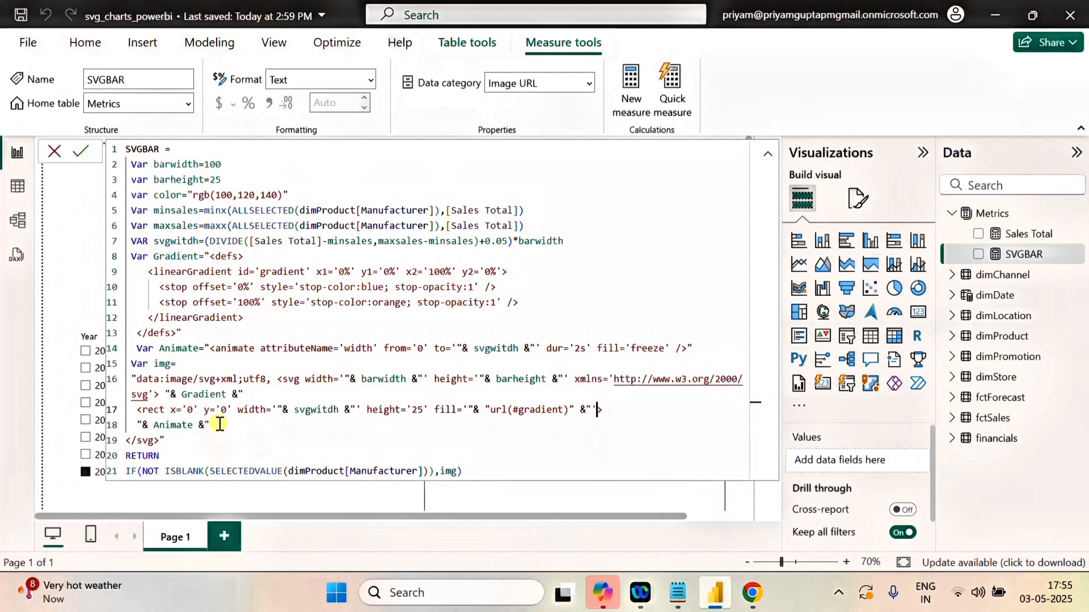
pyautogui.press('Return')
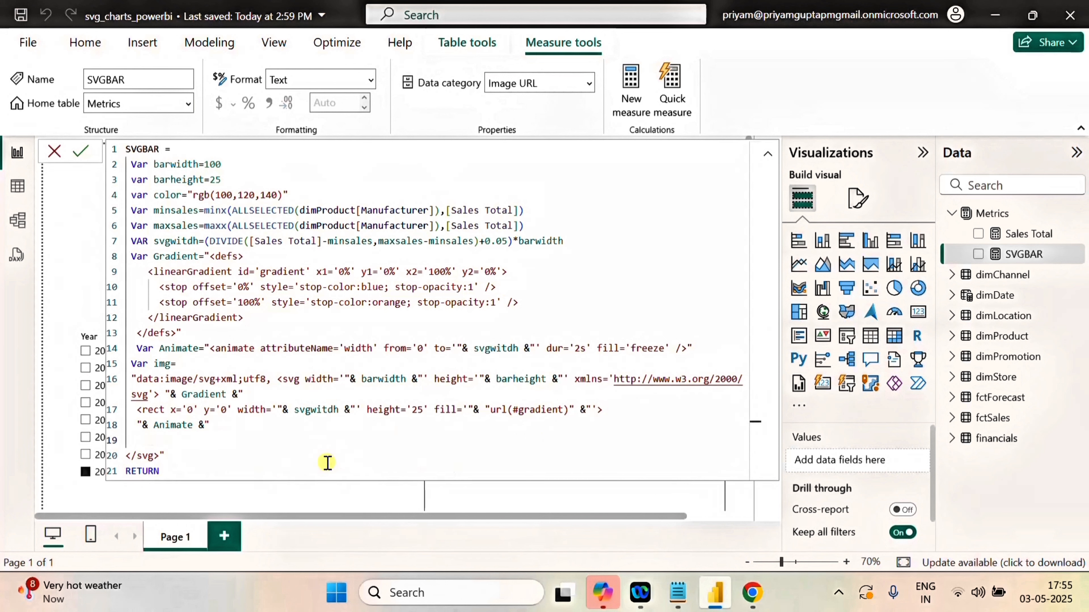
# Copy the </rect> tag from Copilot in Chrome to the empty line above </svg> in SVGBAR, and commit the measure with the formula collapsed.
pyautogui.moveTo(165, 411); pyautogui.dragTo(137, 410)
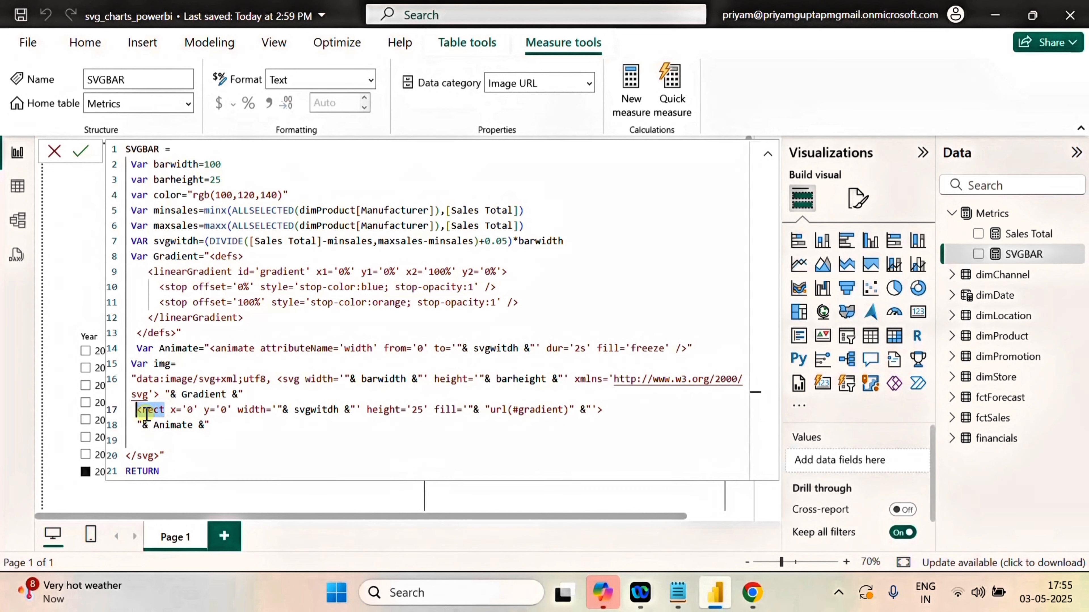
pyautogui.click(752, 592)
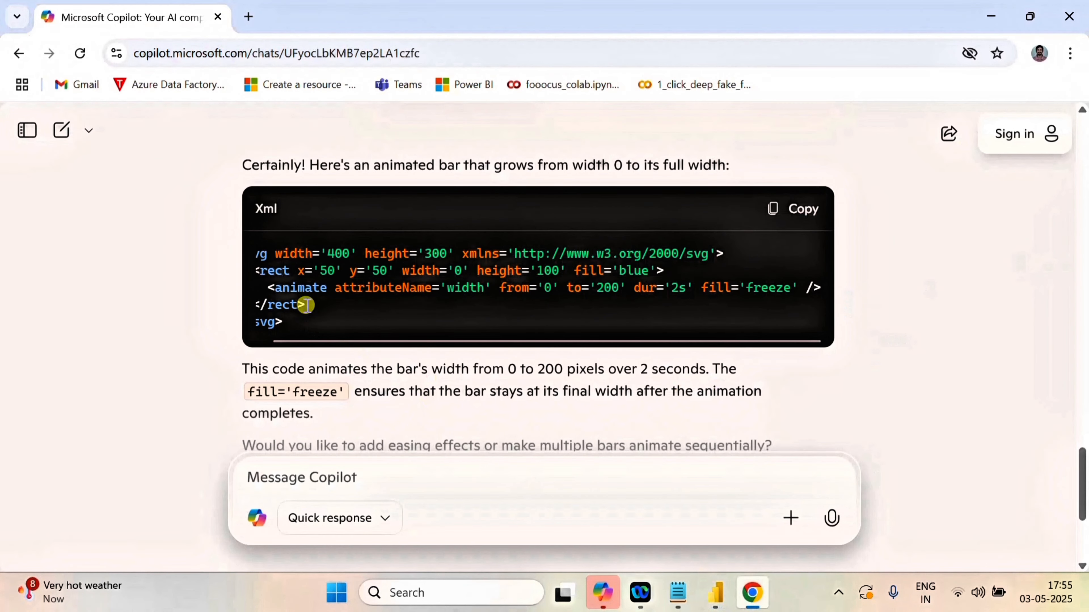
pyautogui.moveTo(307, 305); pyautogui.dragTo(253, 305)
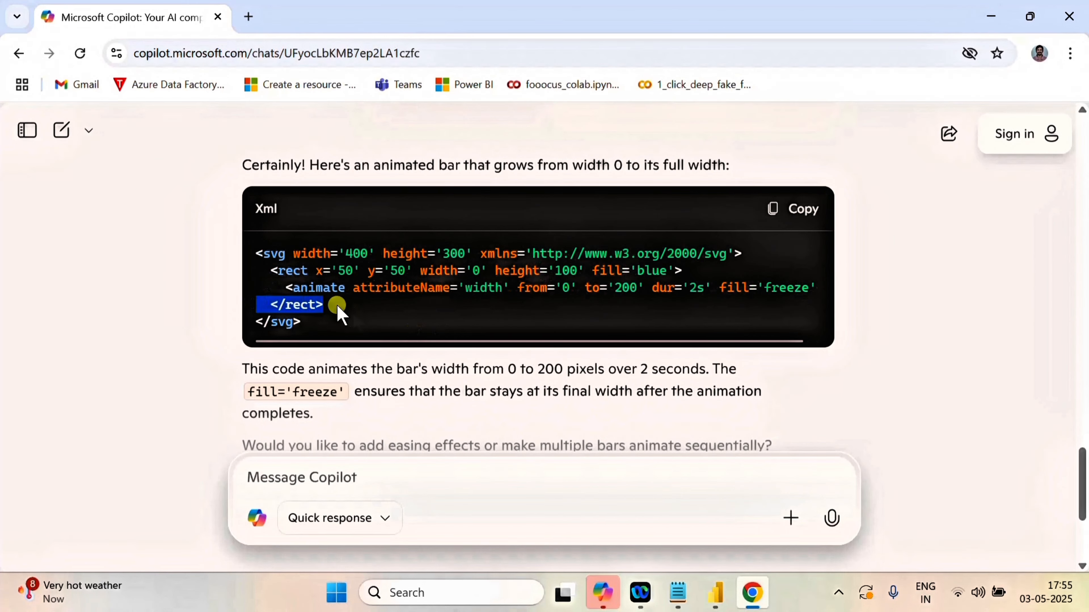
pyautogui.moveTo(338, 305); pyautogui.dragTo(272, 305)
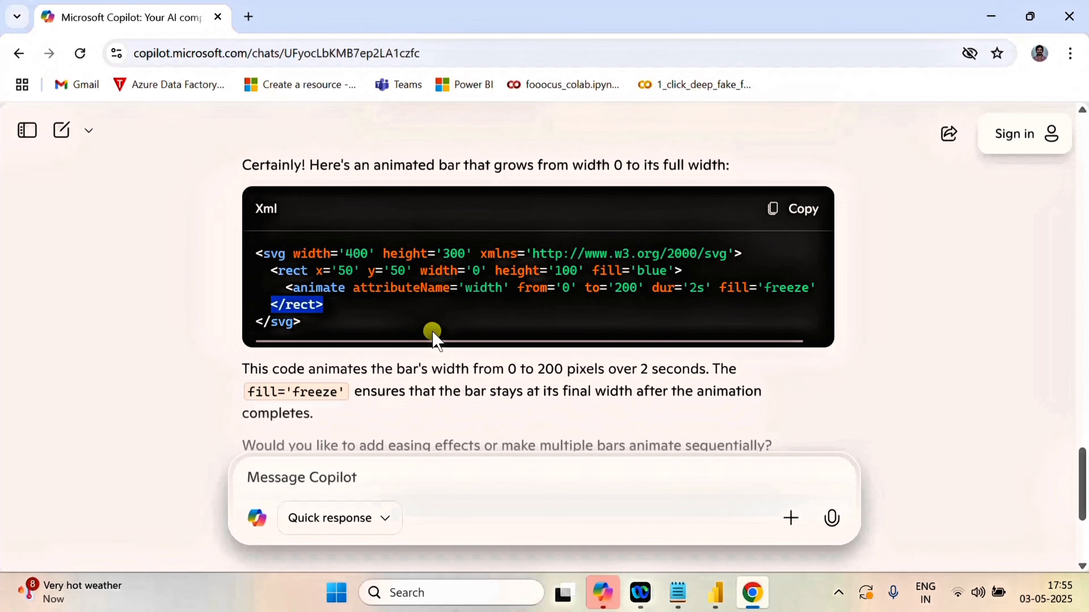
pyautogui.click(715, 592)
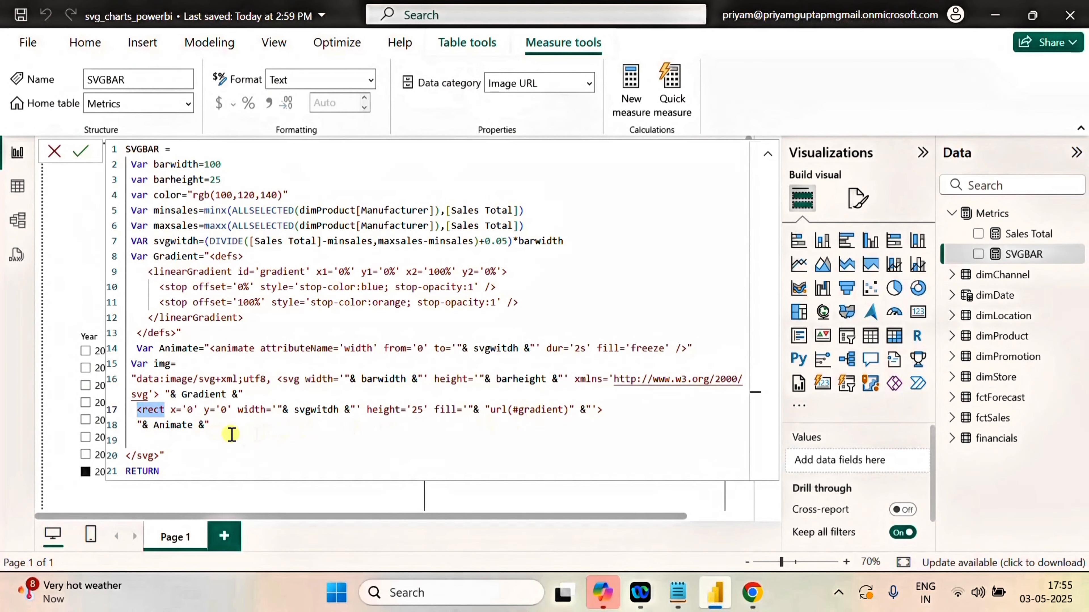
pyautogui.click(138, 439)
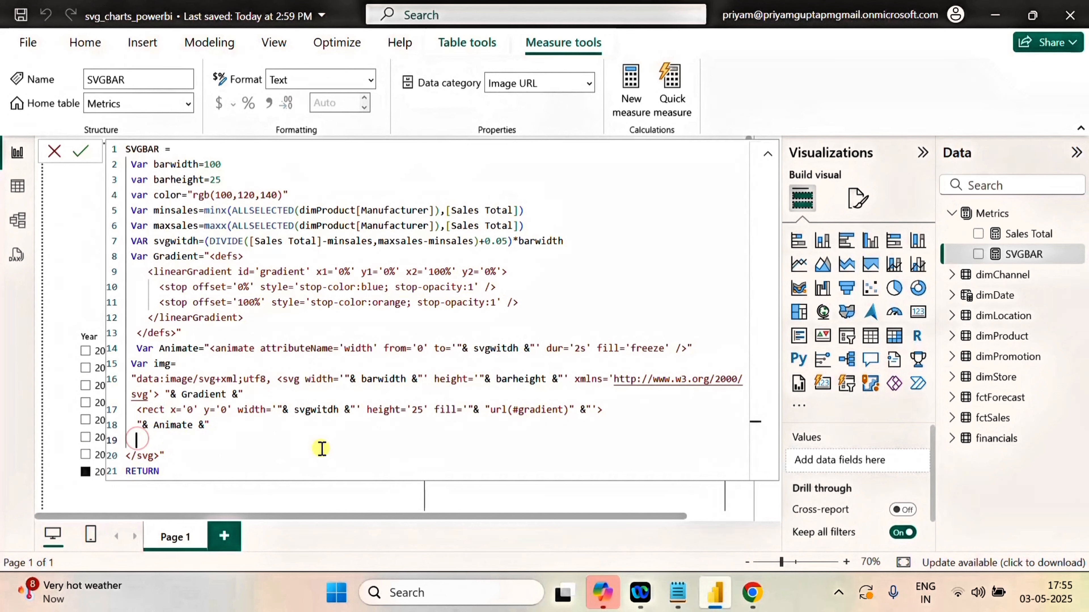
pyautogui.write('</rect>')
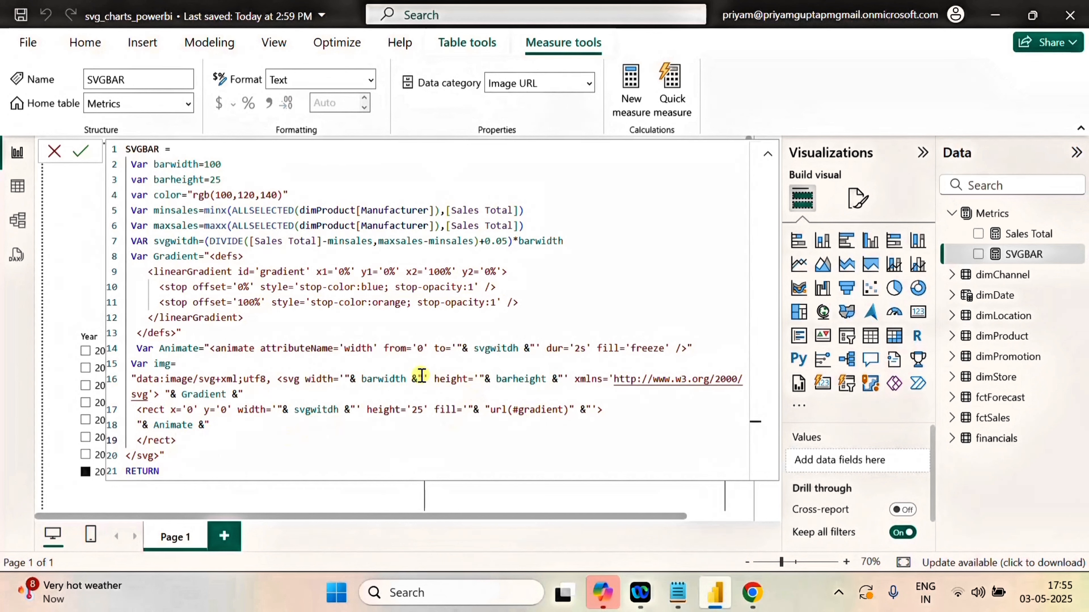
pyautogui.click(84, 152)
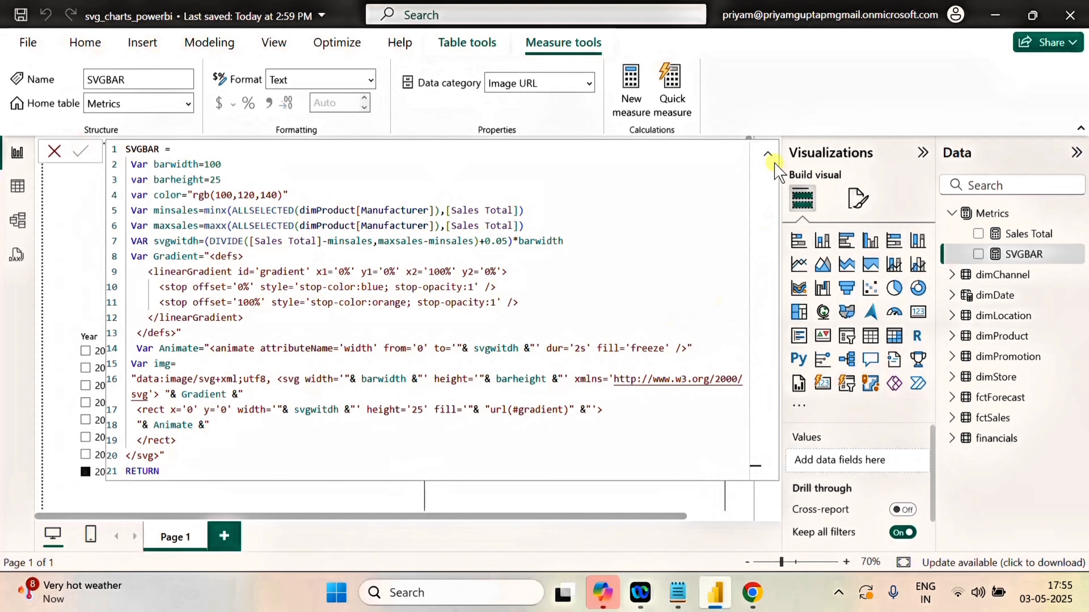
pyautogui.click(767, 153)
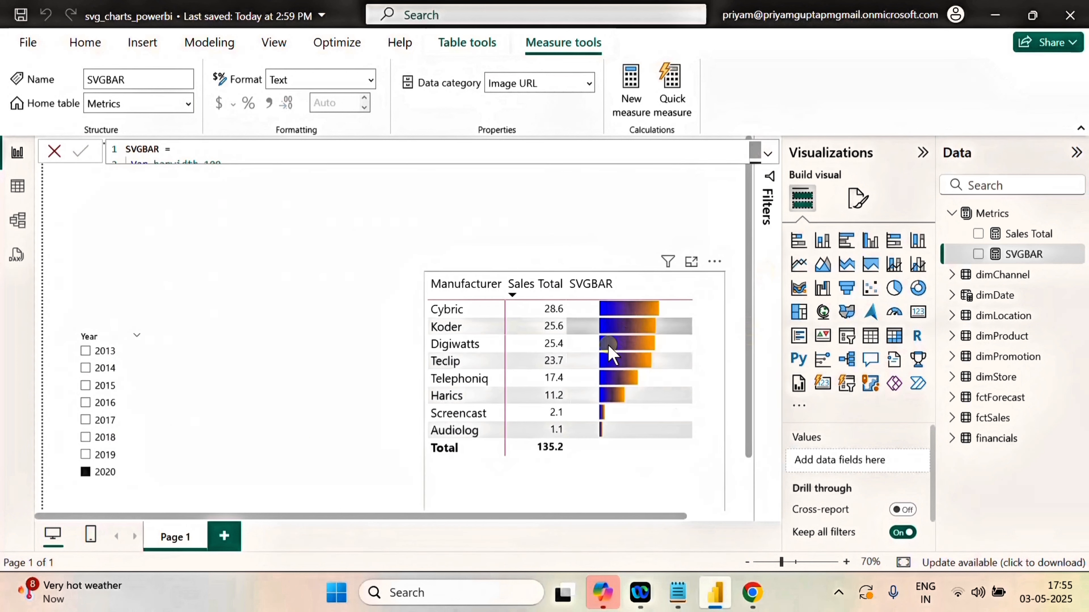
# Test the bar animation by switching the Year slicer to 2019, 2018, 2019 and back to 2020.
pyautogui.click(87, 454)
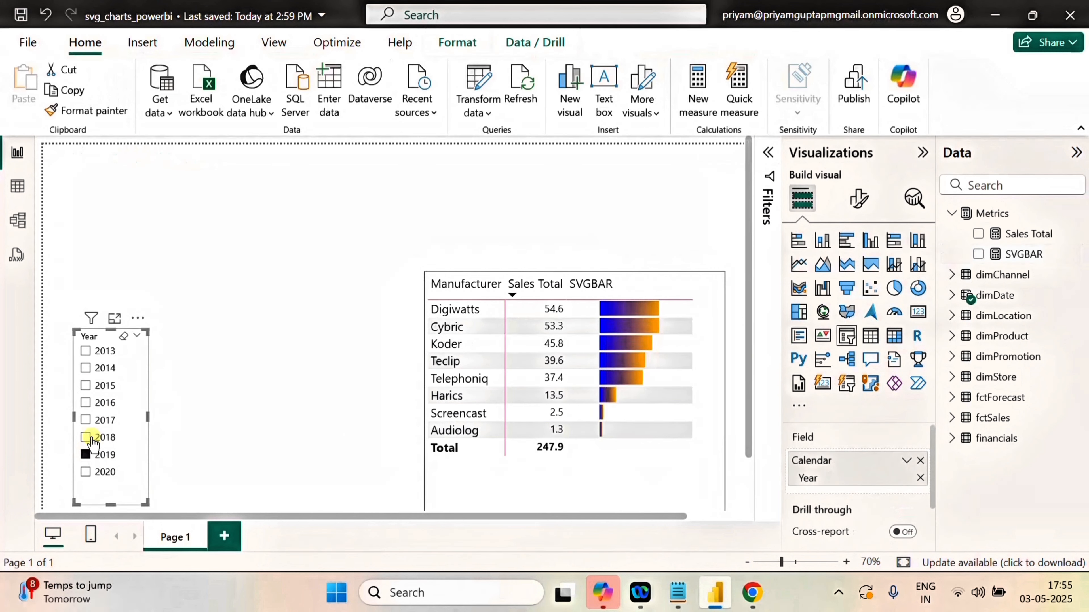
pyautogui.click(87, 438)
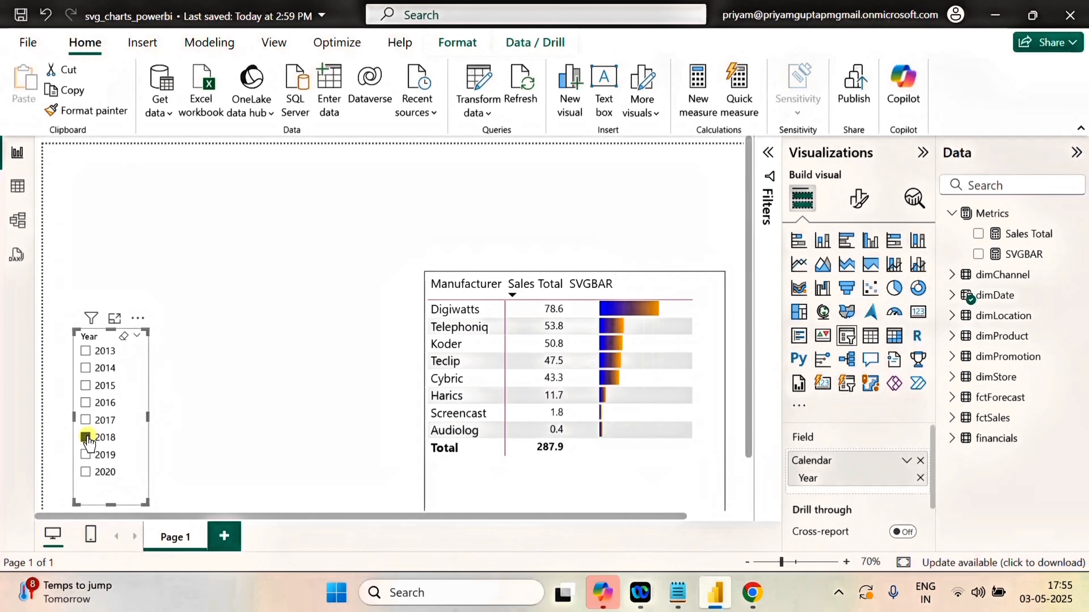
pyautogui.click(86, 455)
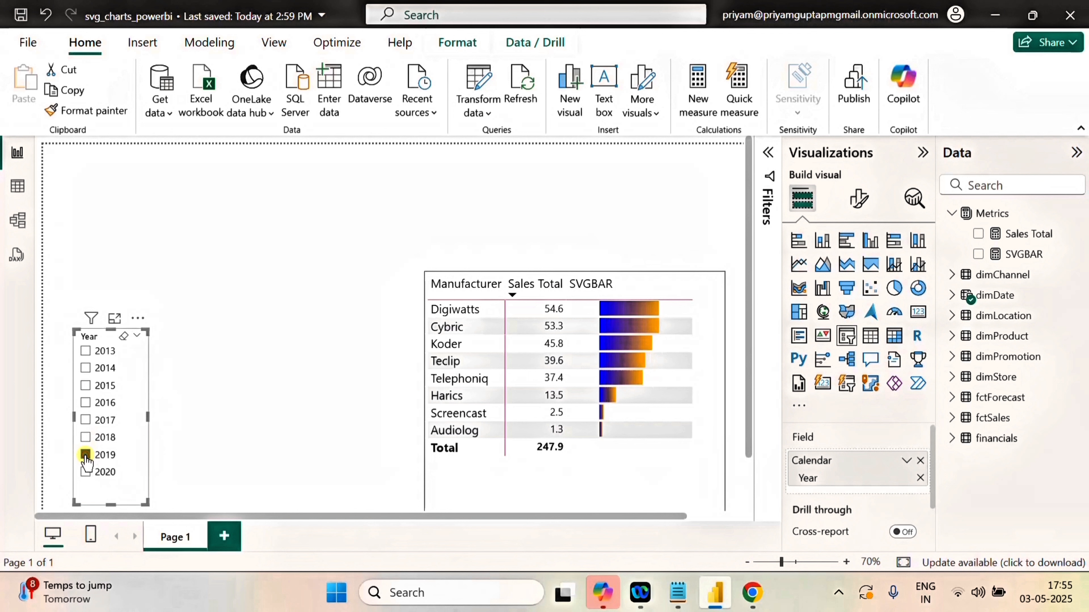
pyautogui.click(87, 473)
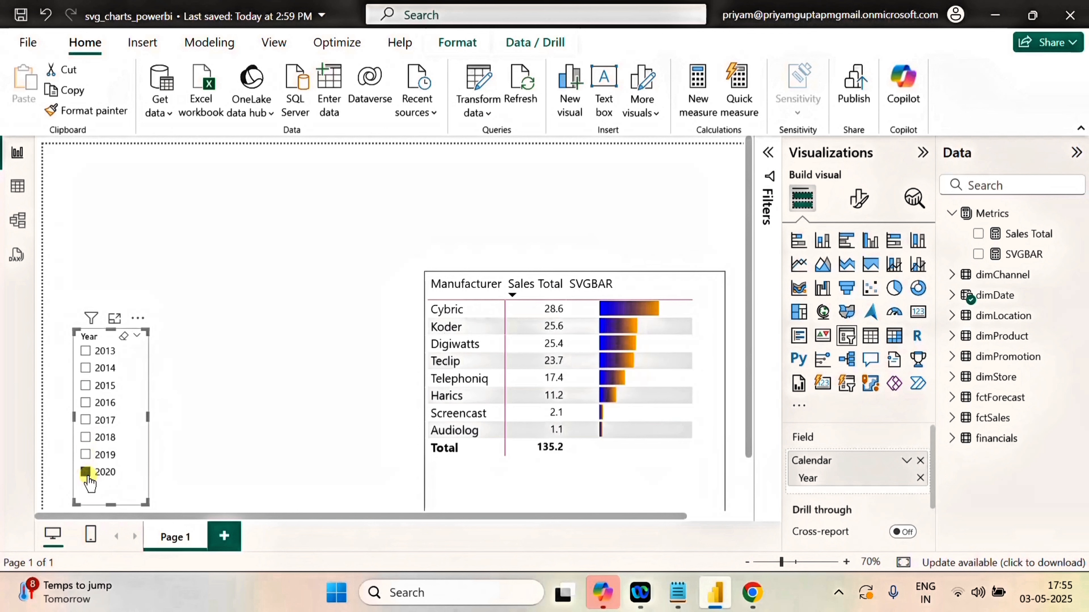